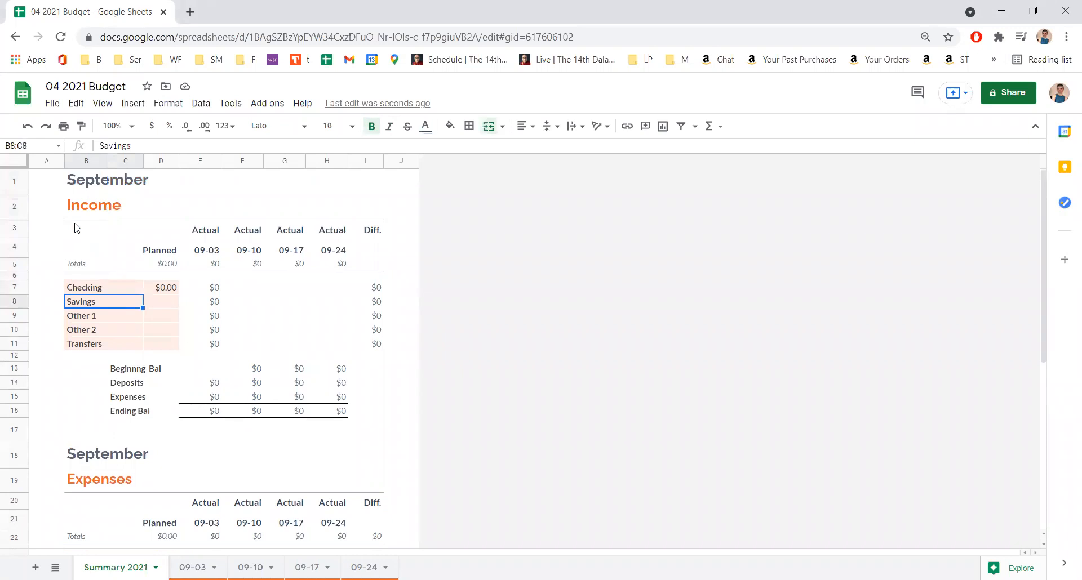
# Examine the income category labels from Checking down to Transfers on the summary sheet.
pyautogui.press('Up')
pyautogui.press('Down')
pyautogui.press('Down')
pyautogui.press('Down')
pyautogui.press('Down')
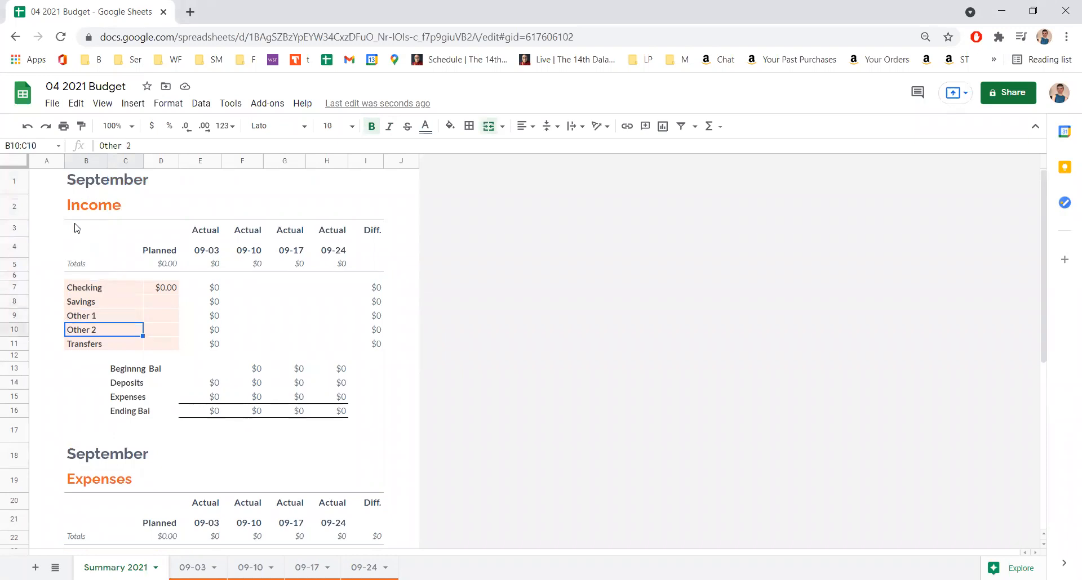
pyautogui.press('Up')
pyautogui.press('Up')
pyautogui.press('Up')
pyautogui.press('Up')
pyautogui.press('Down')
pyautogui.press('Down')
pyautogui.press('Down')
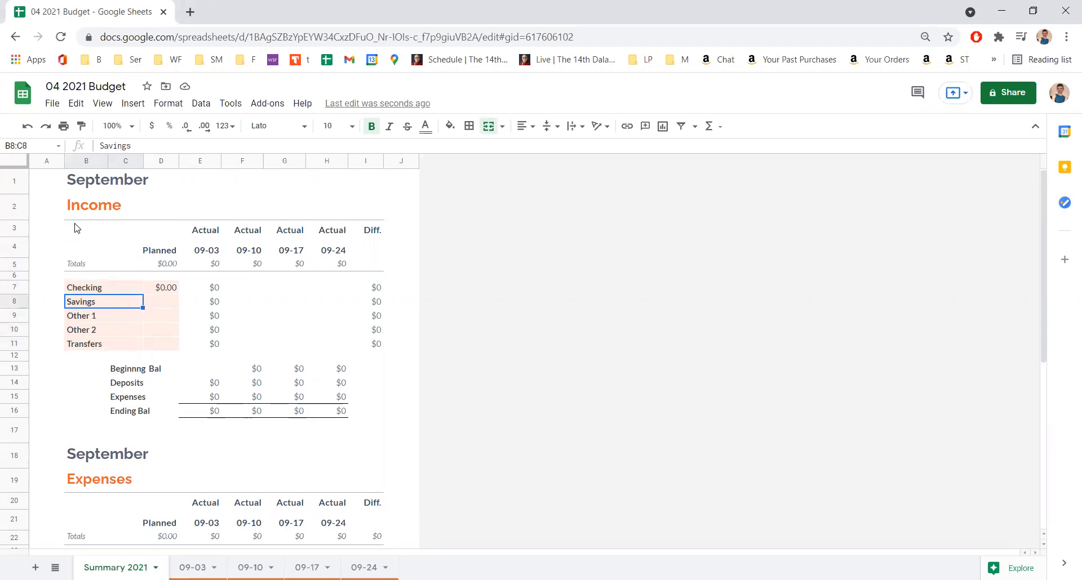
pyautogui.press('Down')
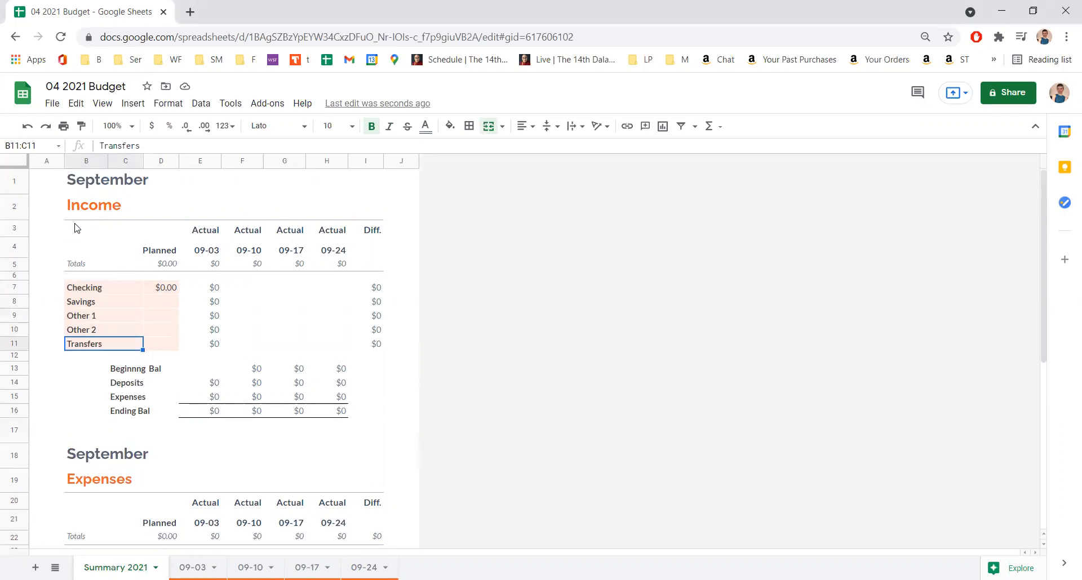
pyautogui.press('Down')
pyautogui.press('Up')
pyautogui.press('Up')
pyautogui.press('Up')
pyautogui.press('Up')
pyautogui.press('Up')
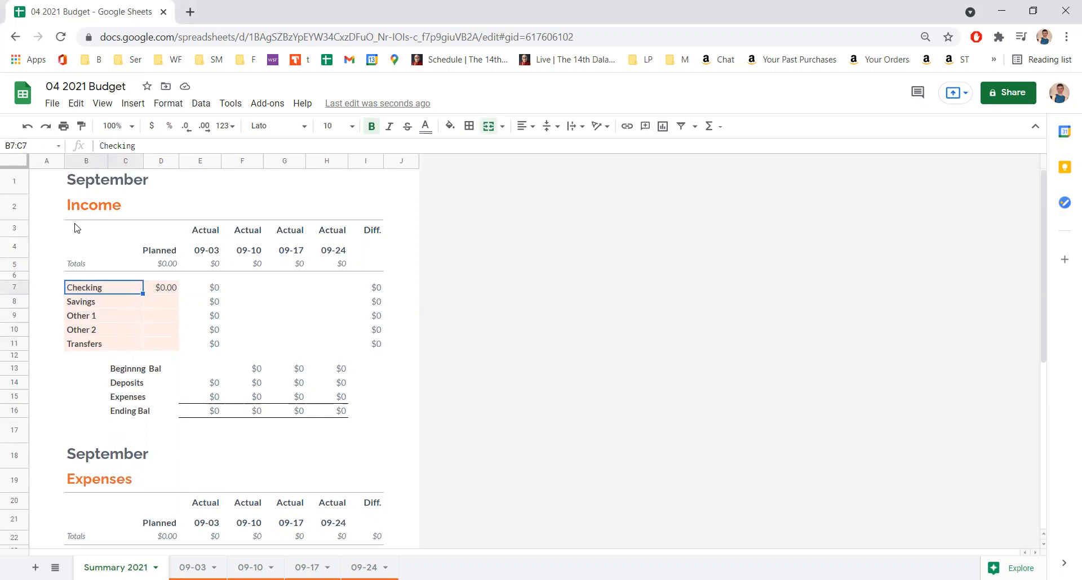
# Rename the Savings income category as Mentoring.
pyautogui.press('Down')
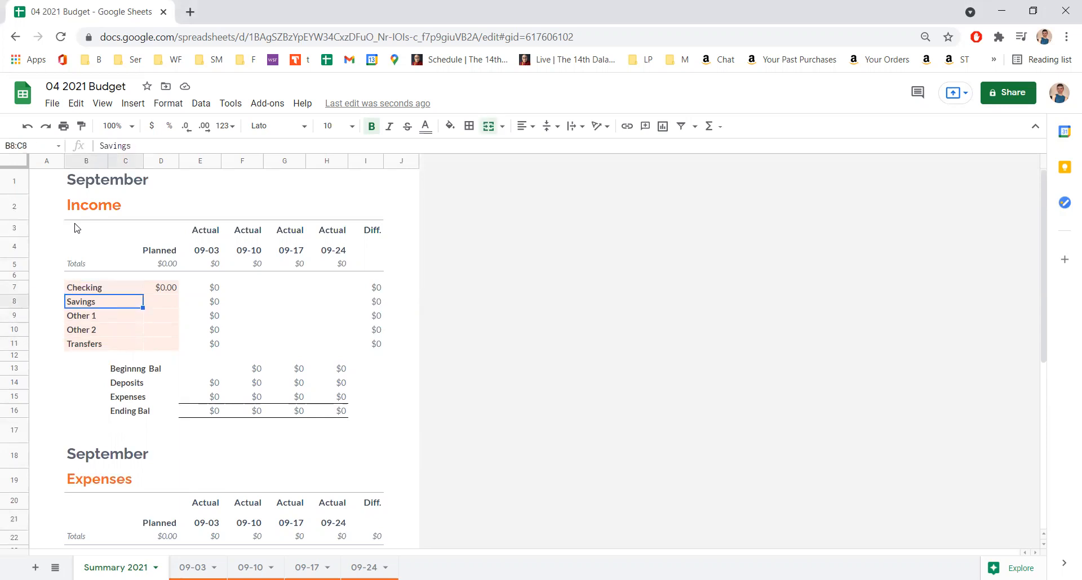
pyautogui.write('MErcha')
pyautogui.press('BackSpace')
pyautogui.press('BackSpace')
pyautogui.press('BackSpace')
pyautogui.press('BackSpace')
pyautogui.press('BackSpace')
pyautogui.write('entoring')
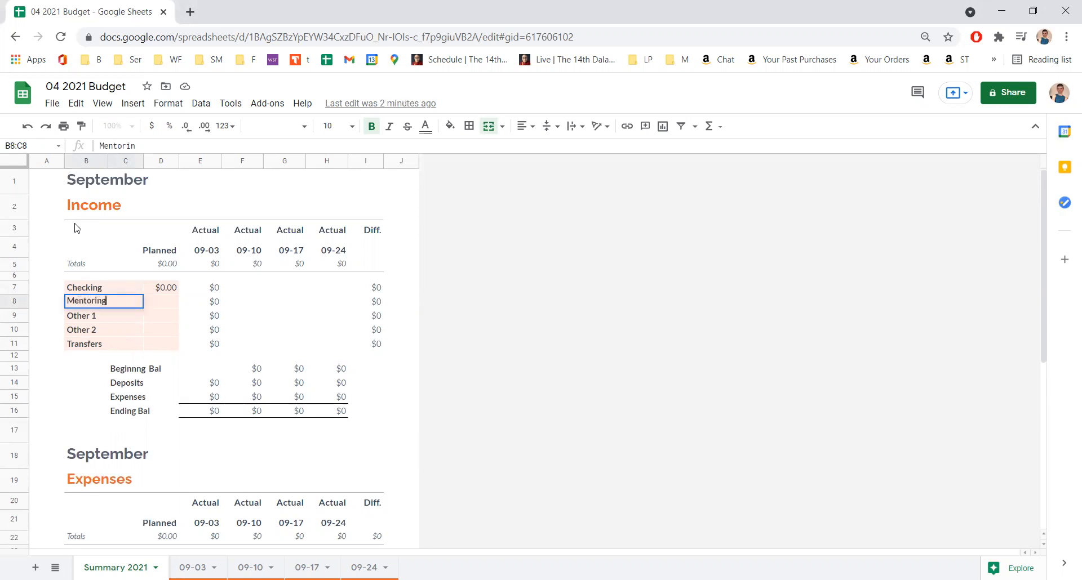
pyautogui.press('Return')
# Rename the Other 1 income category as Worshops.
pyautogui.write('Worshp')
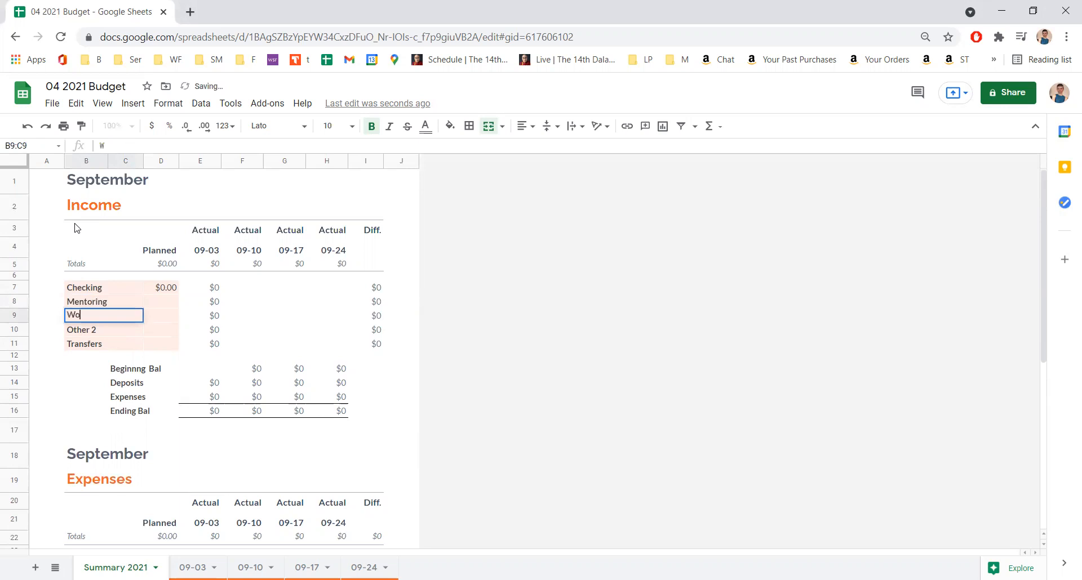
pyautogui.press('BackSpace')
pyautogui.press('BackSpace')
pyautogui.write('hops')
pyautogui.press('Return')
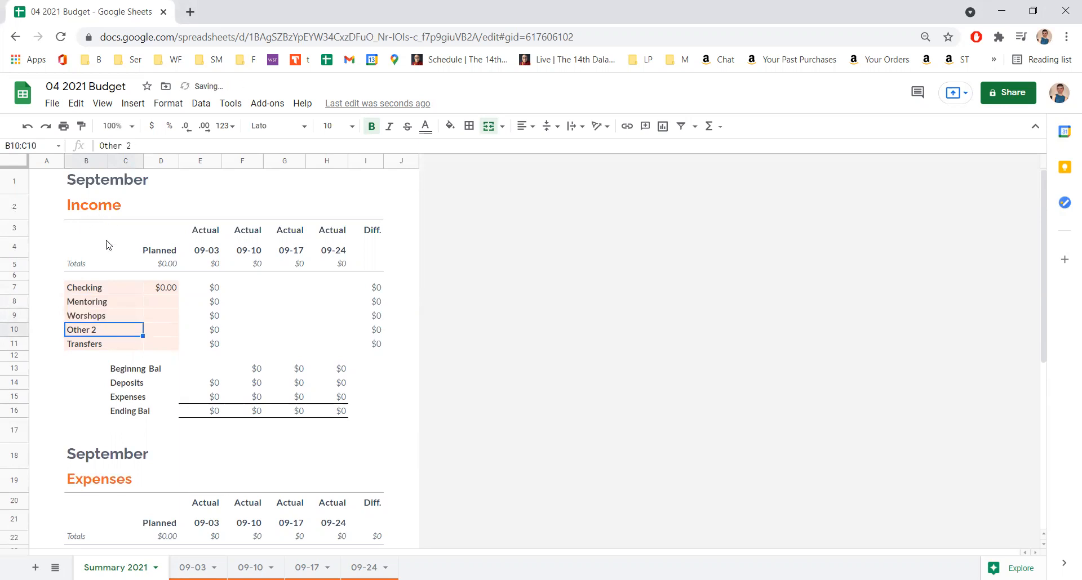
# Rename the Checking income category as Outside.
pyautogui.click(102, 287)
pyautogui.write('M')
pyautogui.press('BackSpace')
pyautogui.press('BackSpace')
pyautogui.write('Outside')
pyautogui.press('Return')
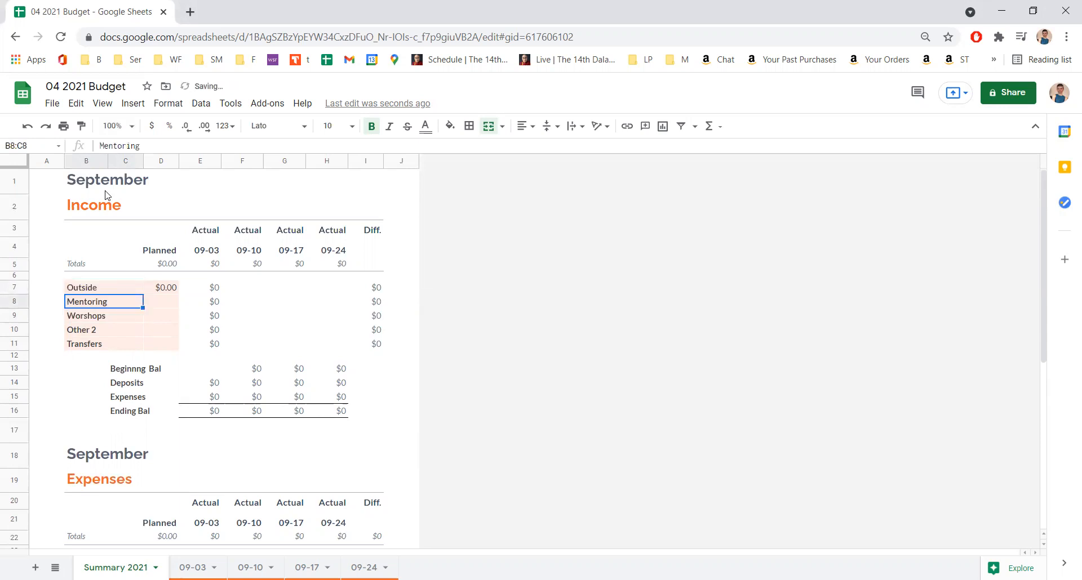
# Review the renamed income categories together with the remaining Other 2 and Transfers labels.
pyautogui.press('Up')
pyautogui.press('Down')
pyautogui.press('Down')
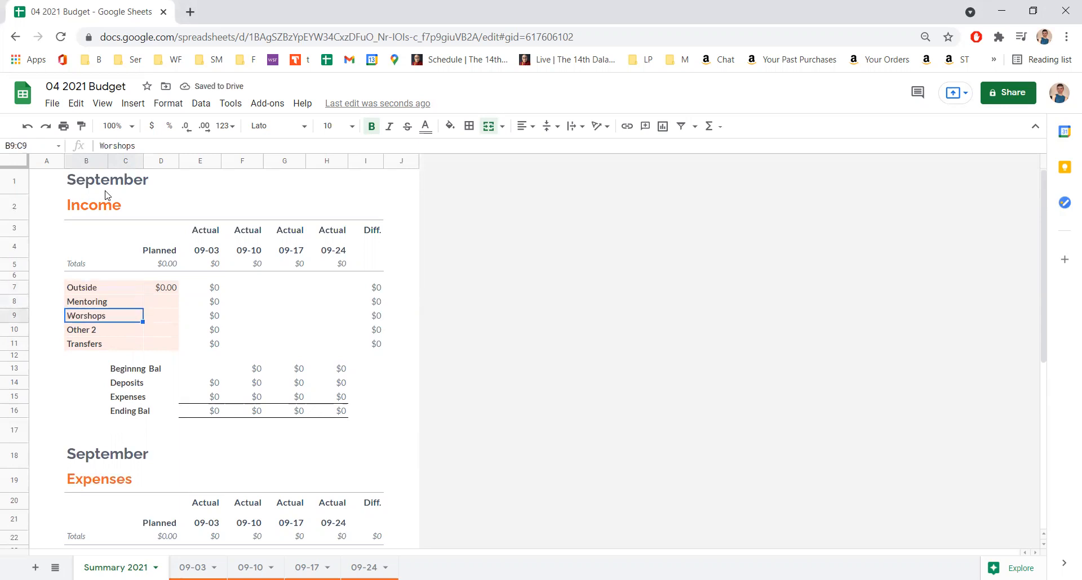
pyautogui.press('Down')
pyautogui.press('Down')
pyautogui.press('Up')
pyautogui.press('Up')
pyautogui.press('Up')
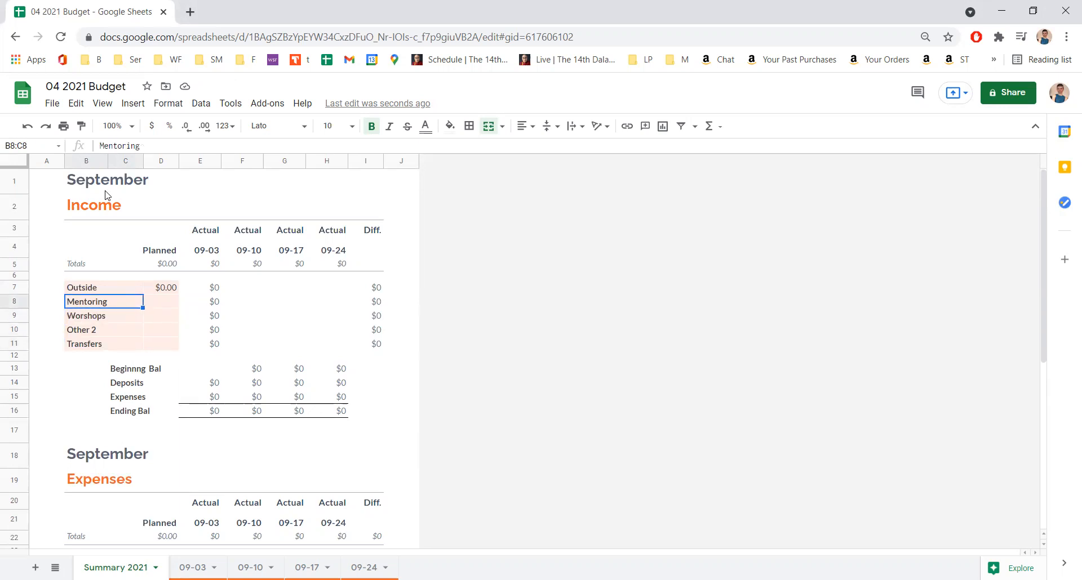
pyautogui.press('Right')
pyautogui.press('Left')
pyautogui.press('Up')
pyautogui.press('Down')
pyautogui.press('Down')
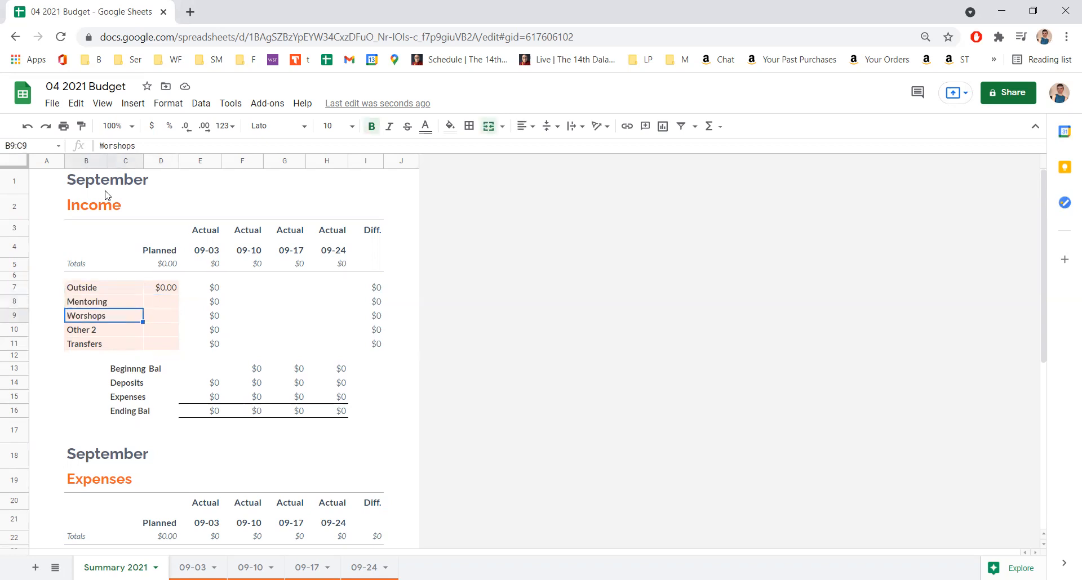
# Examine the beginning balance, deposits, expenses and ending balance formulas for 09-03 and the beginning balances of the following weeks.
pyautogui.press('Down')
pyautogui.press('Down')
pyautogui.press('Down')
pyautogui.press('Down')
pyautogui.press('Right')
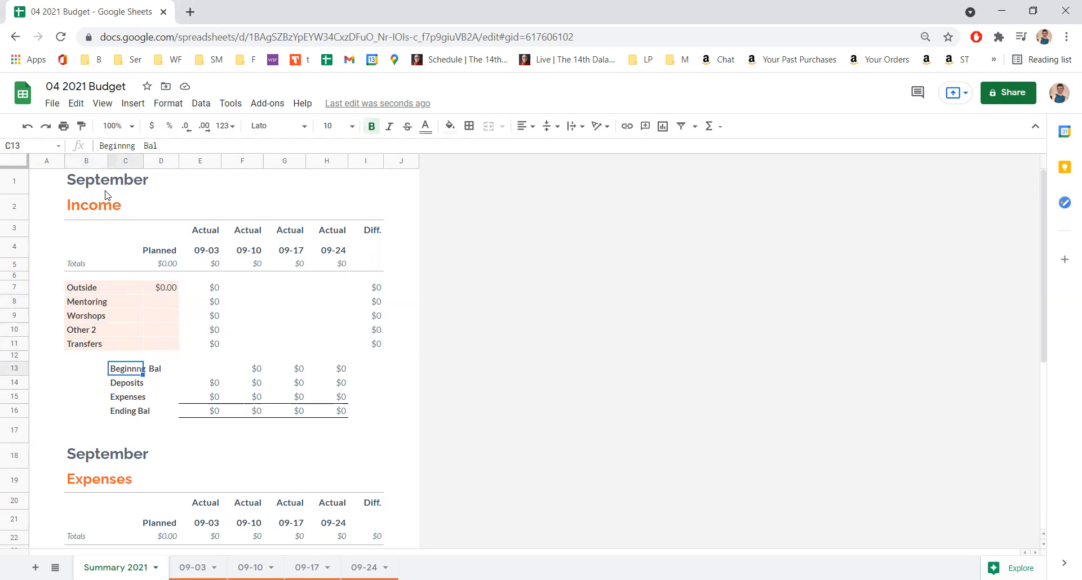
pyautogui.press('Right')
pyautogui.press('Right')
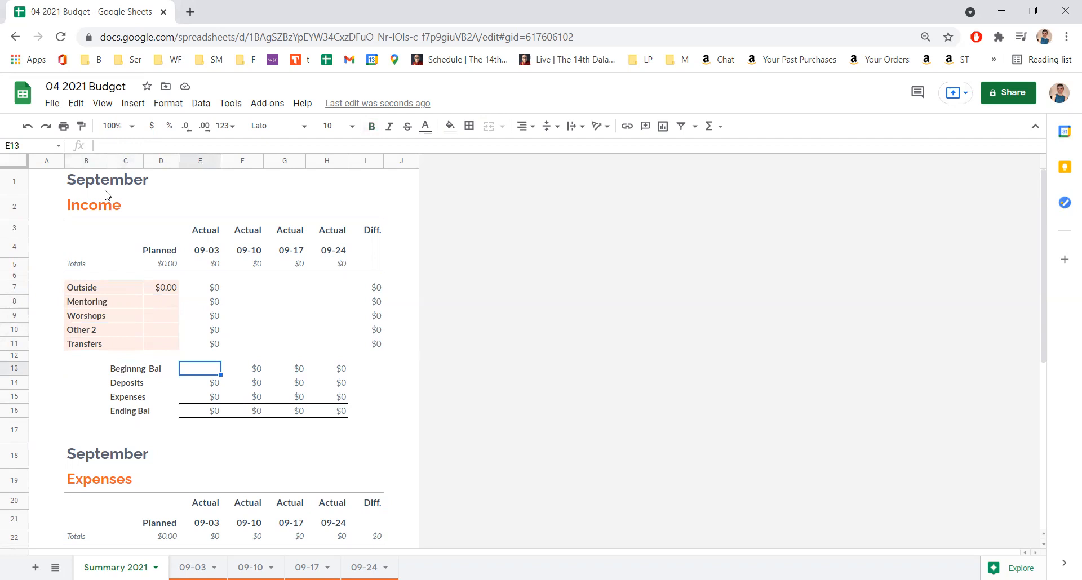
pyautogui.press('Down')
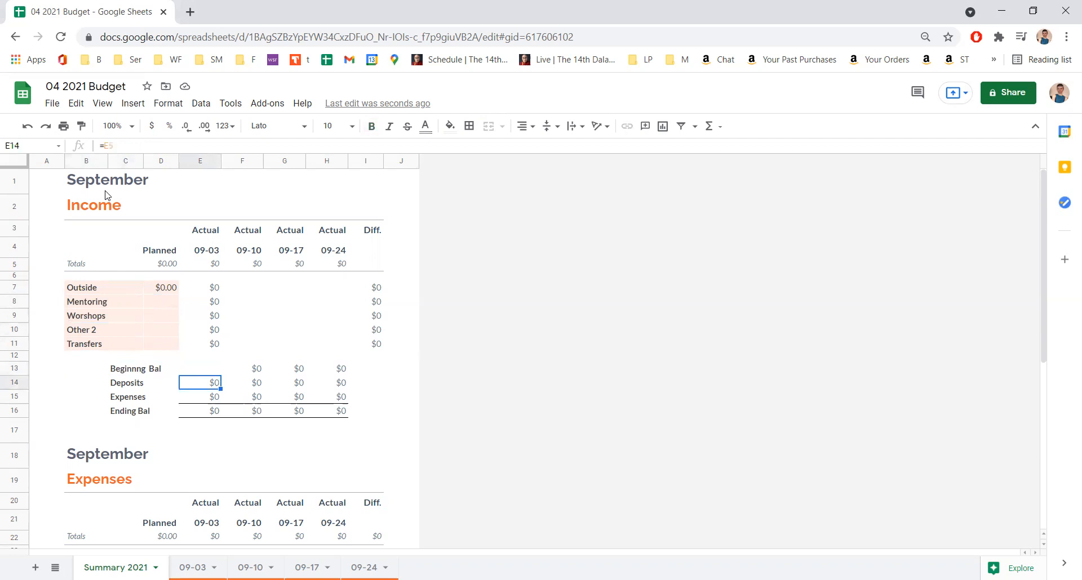
pyautogui.press('Down')
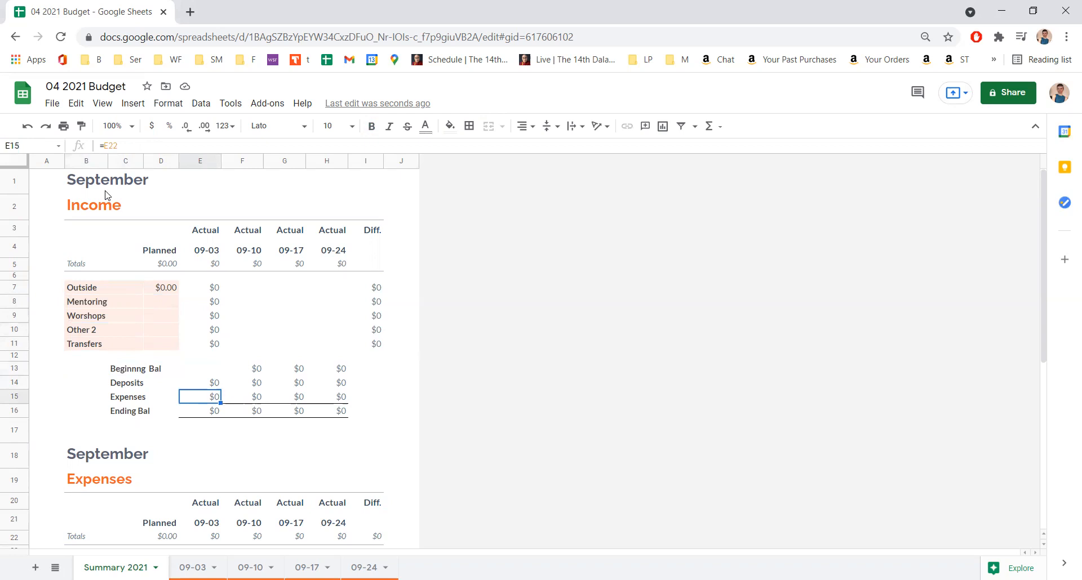
pyautogui.press('Down')
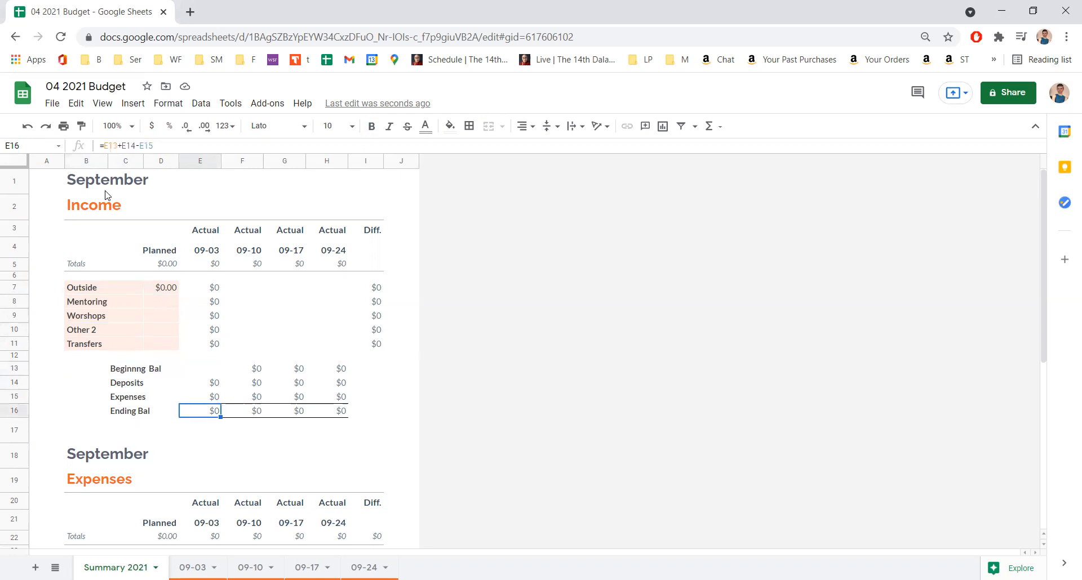
pyautogui.press('Up')
pyautogui.press('Up')
pyautogui.press('Up')
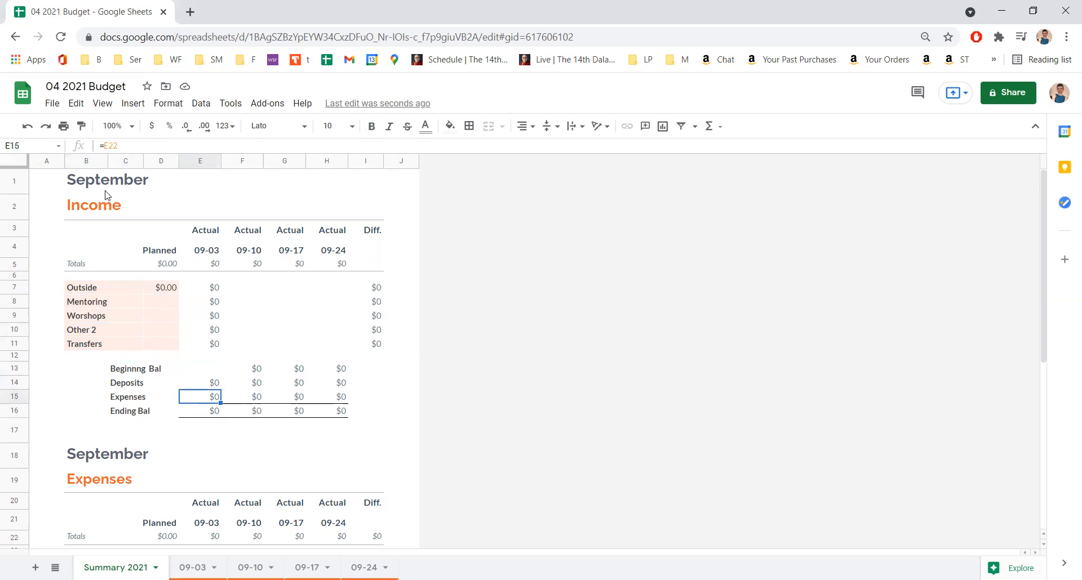
pyautogui.press('Right')
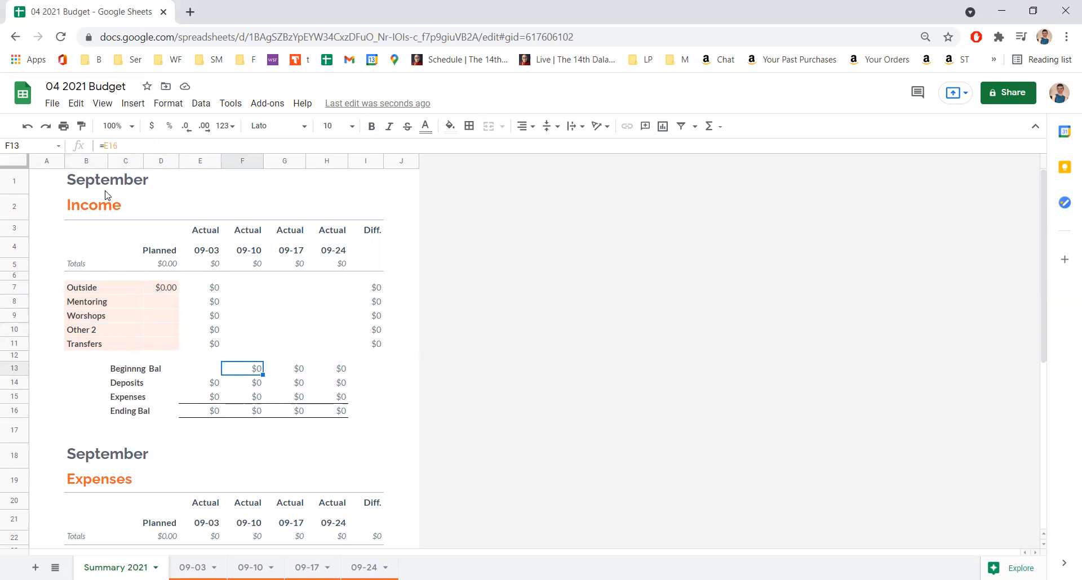
pyautogui.press('Right')
pyautogui.press('Right')
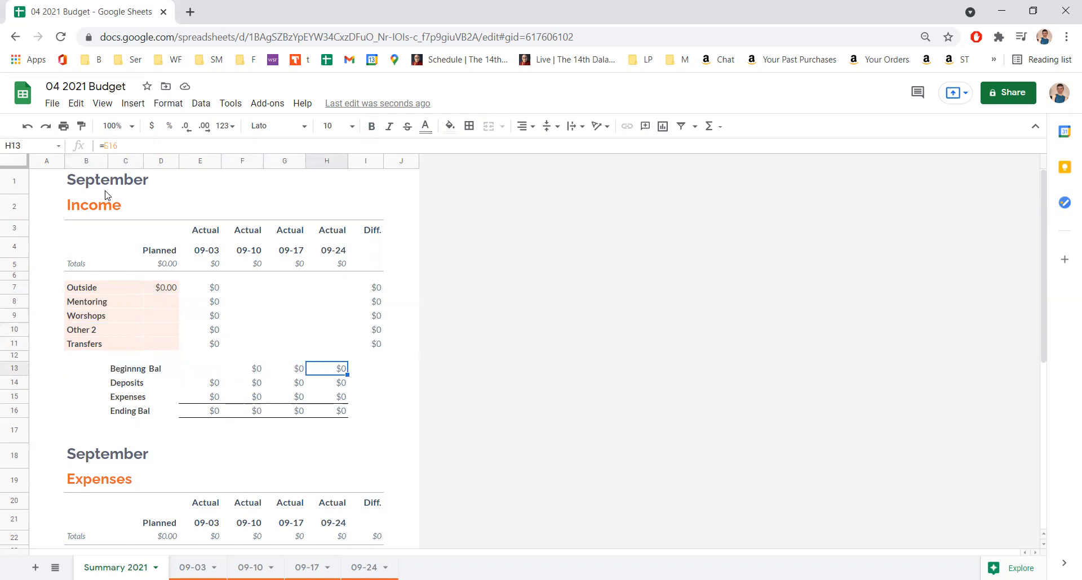
pyautogui.press('Left')
pyautogui.press('Left')
pyautogui.press('Left')
pyautogui.press('Left')
pyautogui.press('Left')
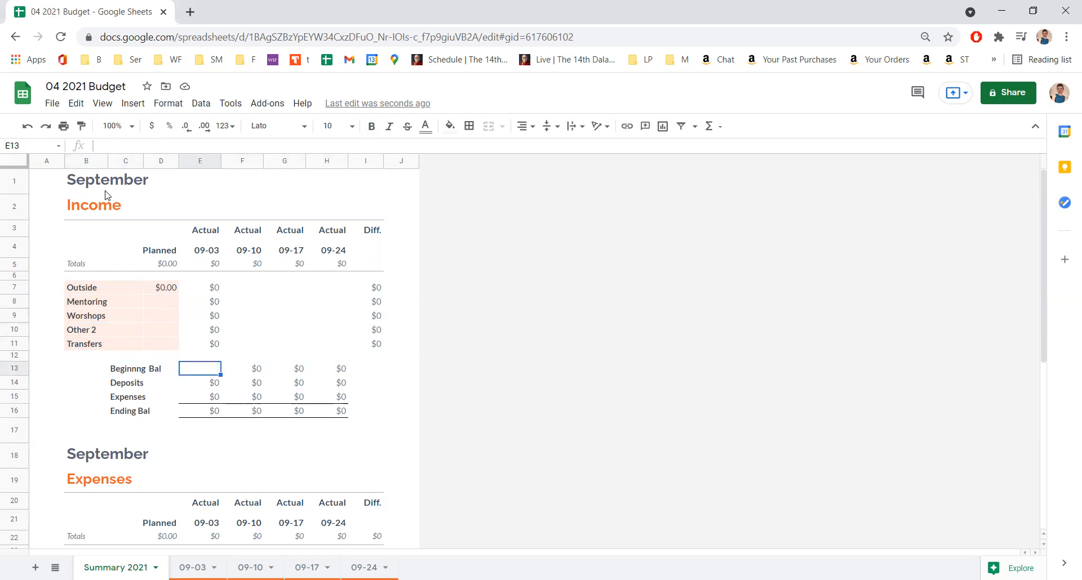
# Look through the September expense categories from Rent down to the CC rows.
pyautogui.press('Down')
pyautogui.press('Down')
pyautogui.press('Down')
pyautogui.press('Down')
pyautogui.press('Down')
pyautogui.press('Down')
pyautogui.press('Down')
pyautogui.press('Down')
pyautogui.press('Down')
pyautogui.press('Down')
pyautogui.press('Down')
pyautogui.press('Down')
pyautogui.press('Down')
pyautogui.press('Down')
pyautogui.press('Down')
pyautogui.press('Down')
pyautogui.press('Down')
pyautogui.press('Down')
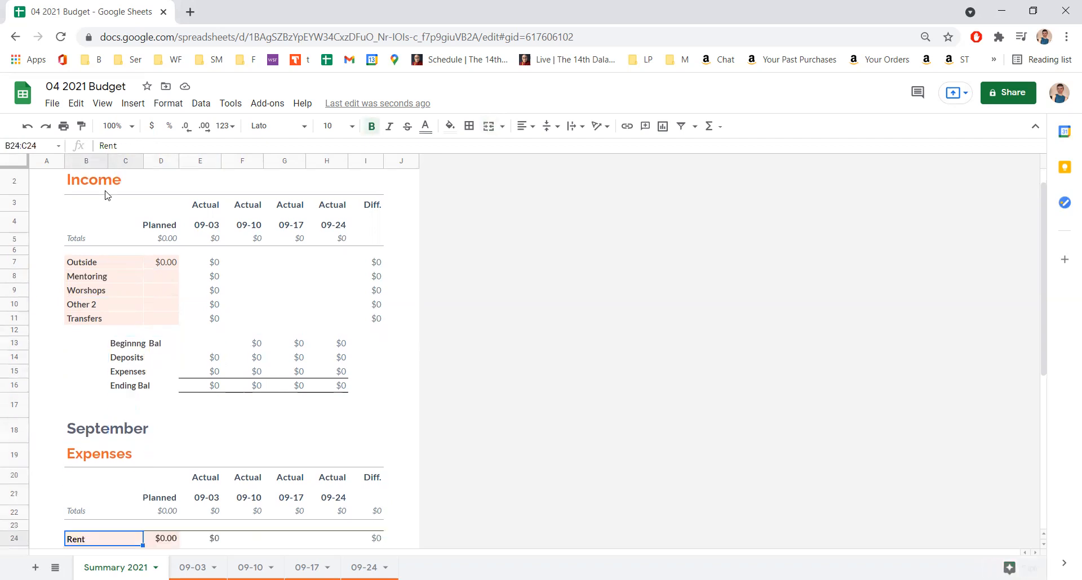
pyautogui.press('Down')
pyautogui.press('Down')
pyautogui.press('Down')
pyautogui.press('Down')
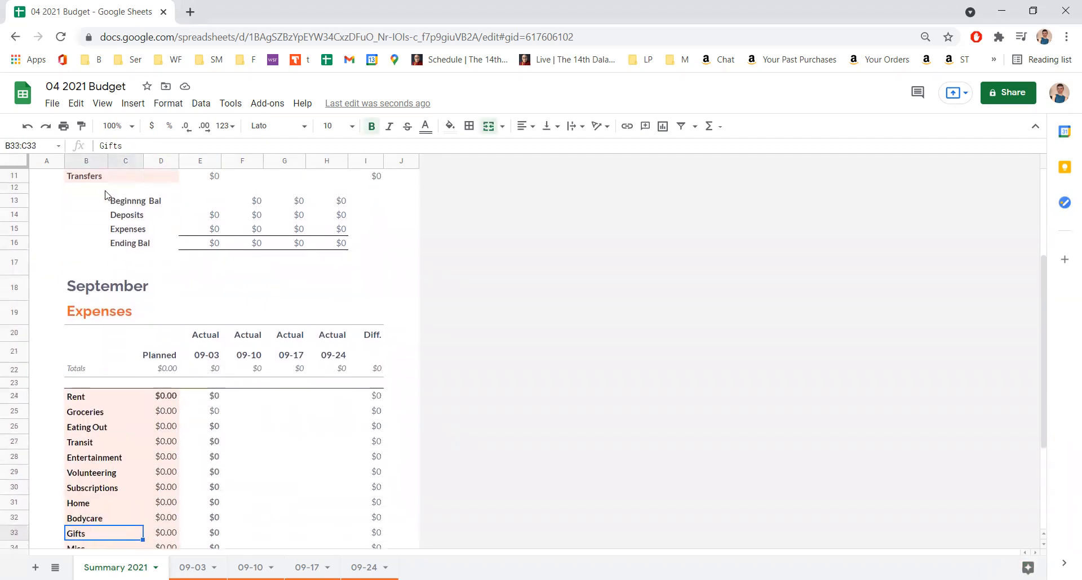
pyautogui.press('Up')
pyautogui.press('Up')
pyautogui.press('Up')
pyautogui.press('Up')
pyautogui.press('Up')
pyautogui.press('Up')
pyautogui.press('Up')
pyautogui.press('Up')
pyautogui.press('Up')
pyautogui.press('Up')
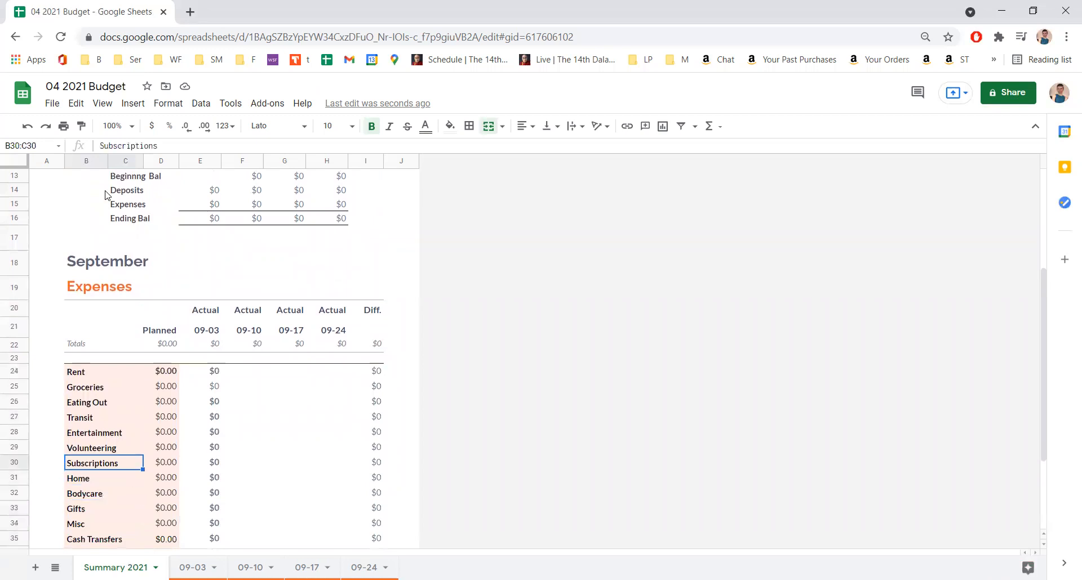
pyautogui.press('Down')
pyautogui.press('Down')
pyautogui.press('Down')
pyautogui.press('Down')
pyautogui.press('Down')
pyautogui.press('Down')
pyautogui.press('Down')
pyautogui.press('Down')
pyautogui.press('Down')
pyautogui.press('Down')
pyautogui.press('Down')
pyautogui.press('Down')
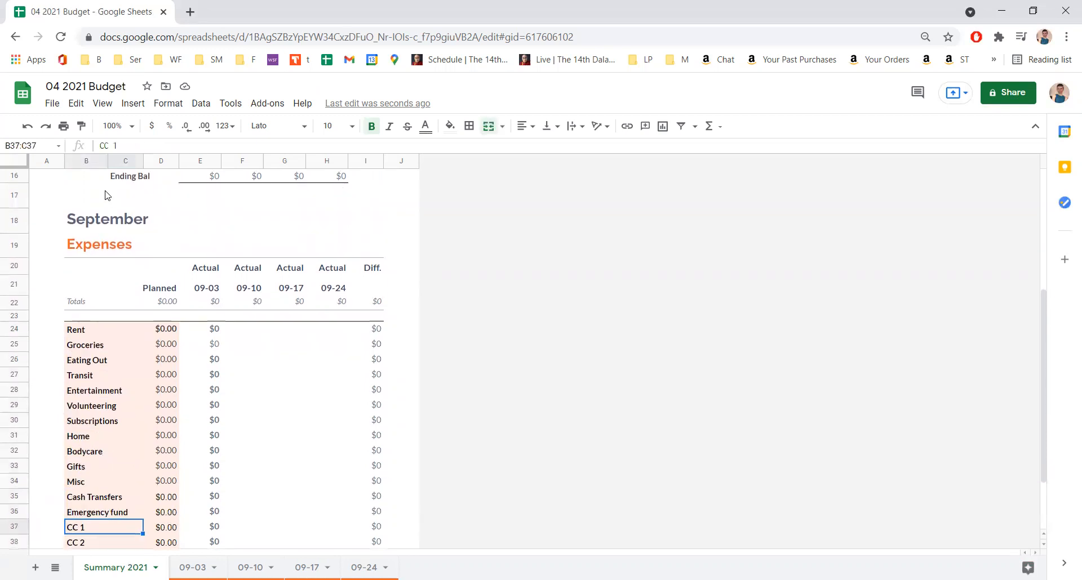
pyautogui.press('Down')
pyautogui.press('Down')
pyautogui.press('Down')
pyautogui.press('Up')
pyautogui.press('Up')
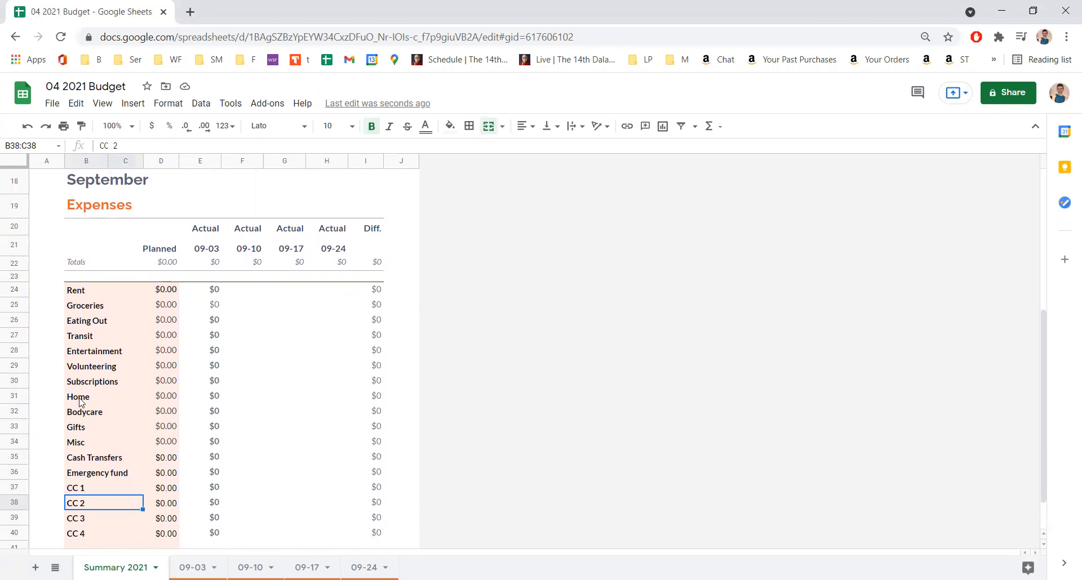
# Insert an empty row above the Transit expense category.
pyautogui.click(82, 340)
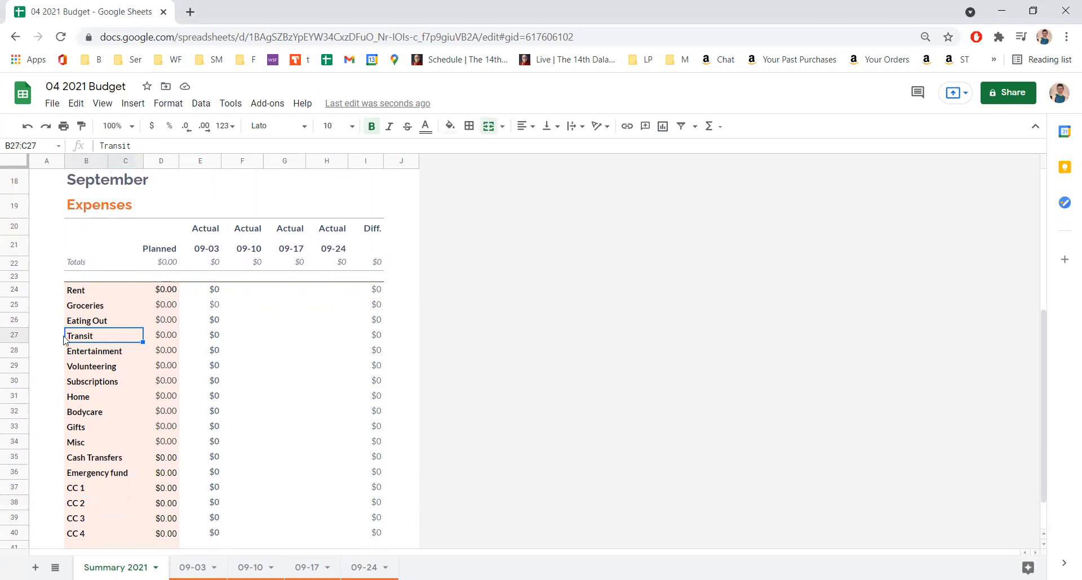
pyautogui.click(14, 337)
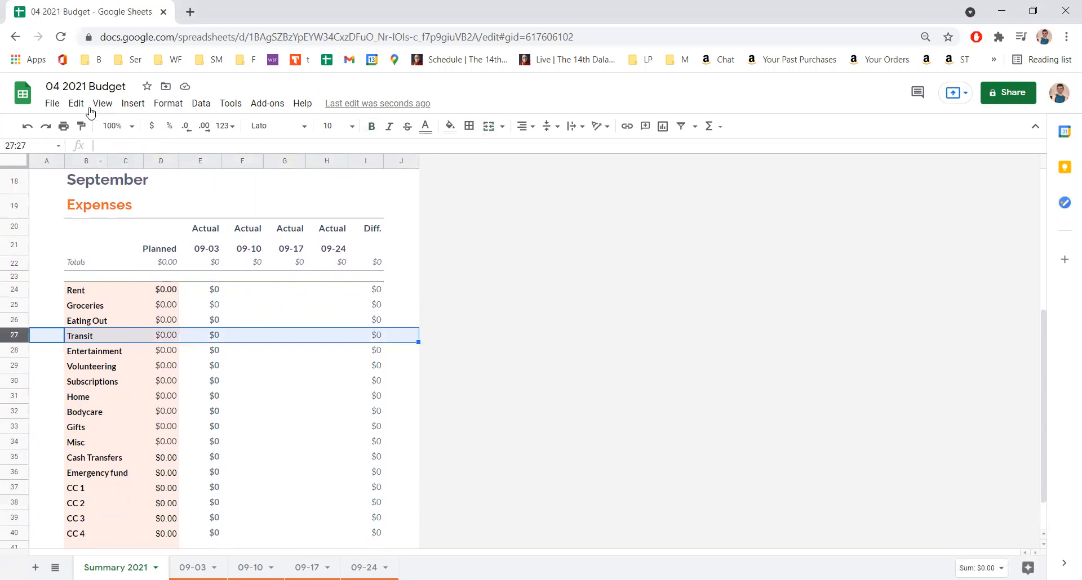
pyautogui.click(127, 111)
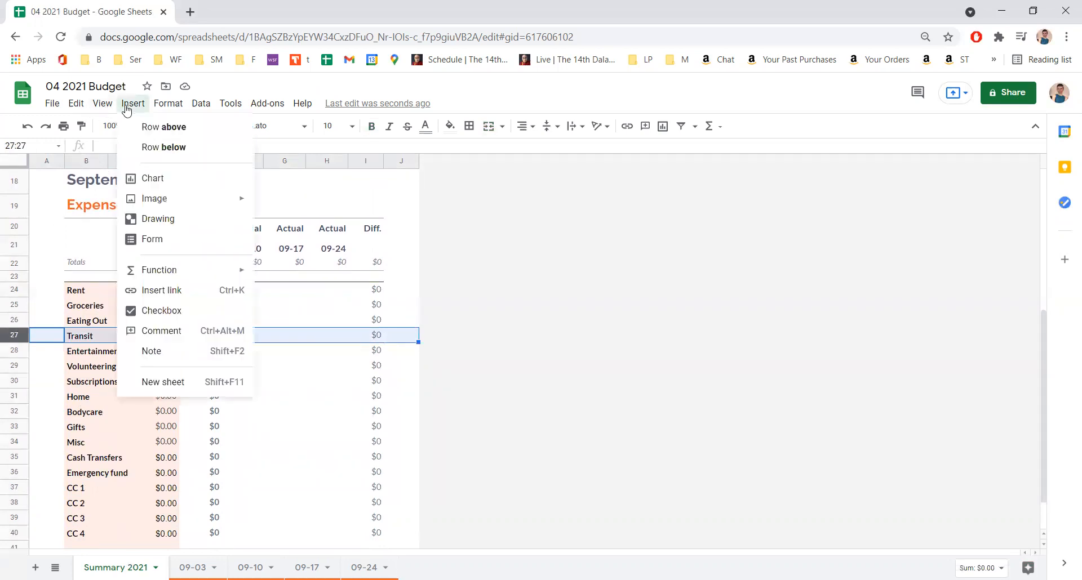
pyautogui.click(164, 128)
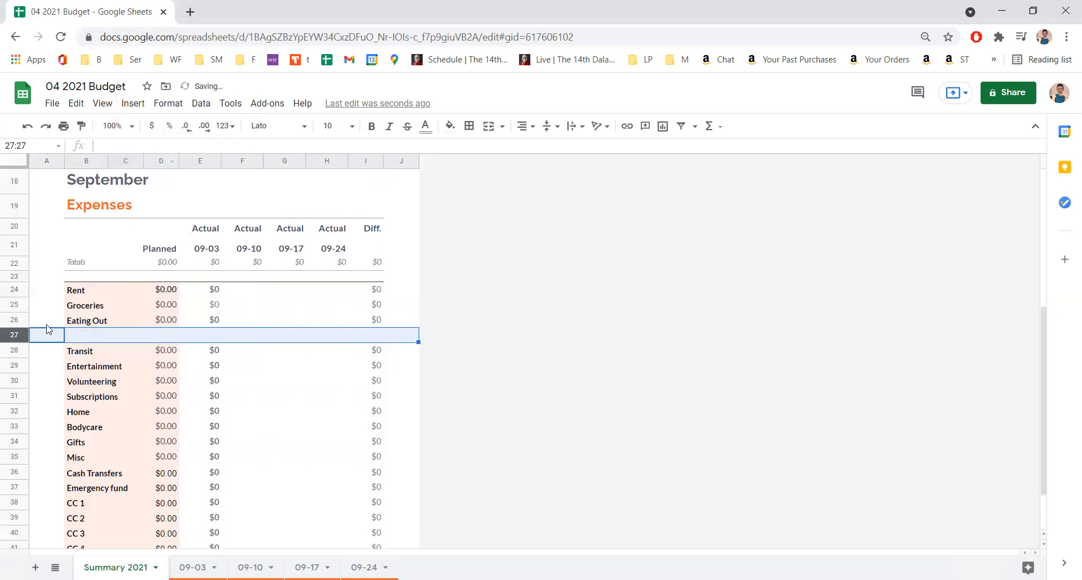
# Copy the Eating Out row into the empty row 27 and select the pasted category label.
pyautogui.click(11, 320)
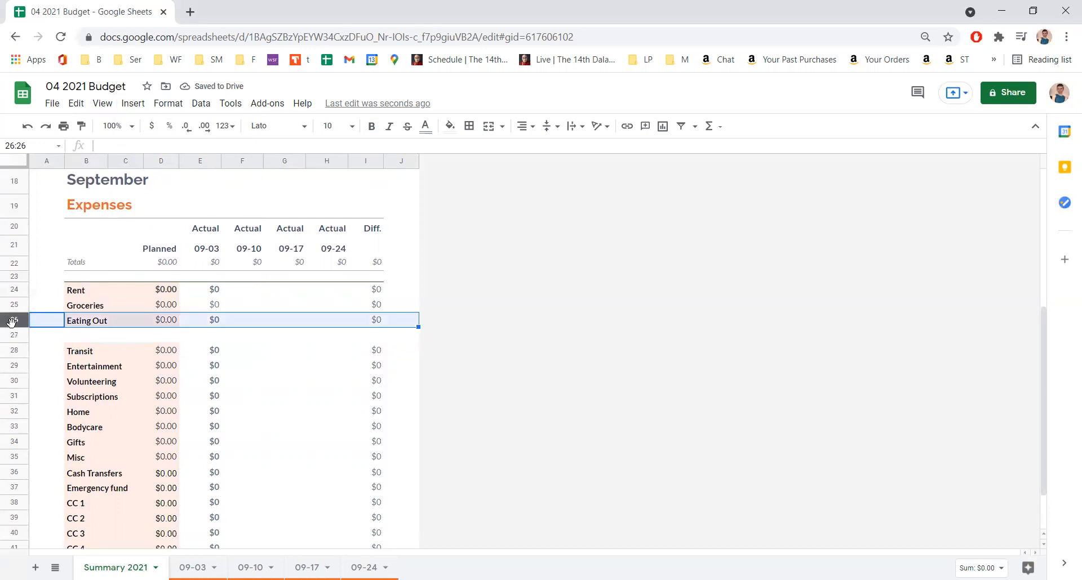
pyautogui.click(76, 103)
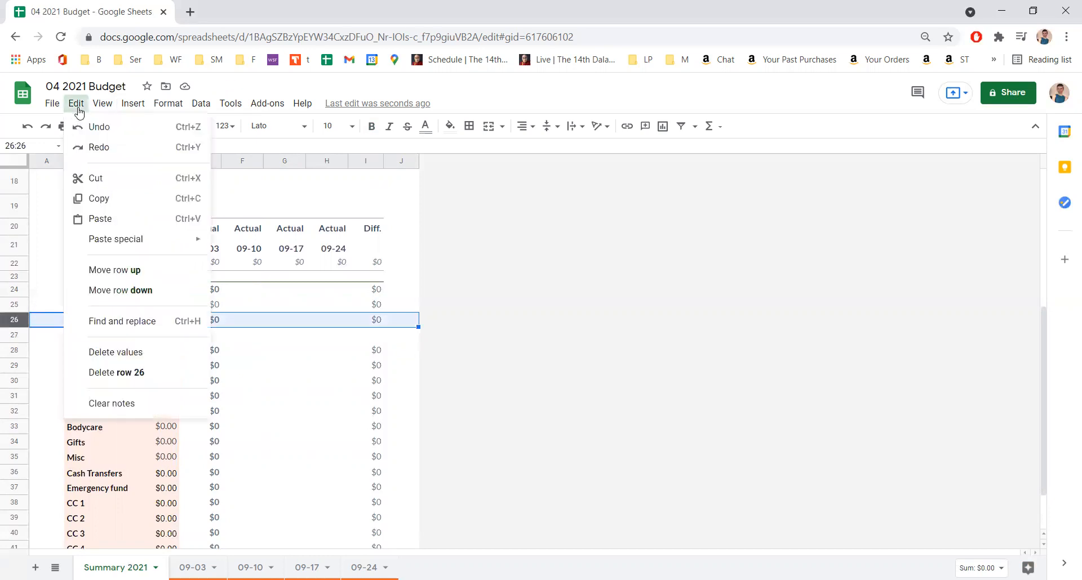
pyautogui.click(97, 198)
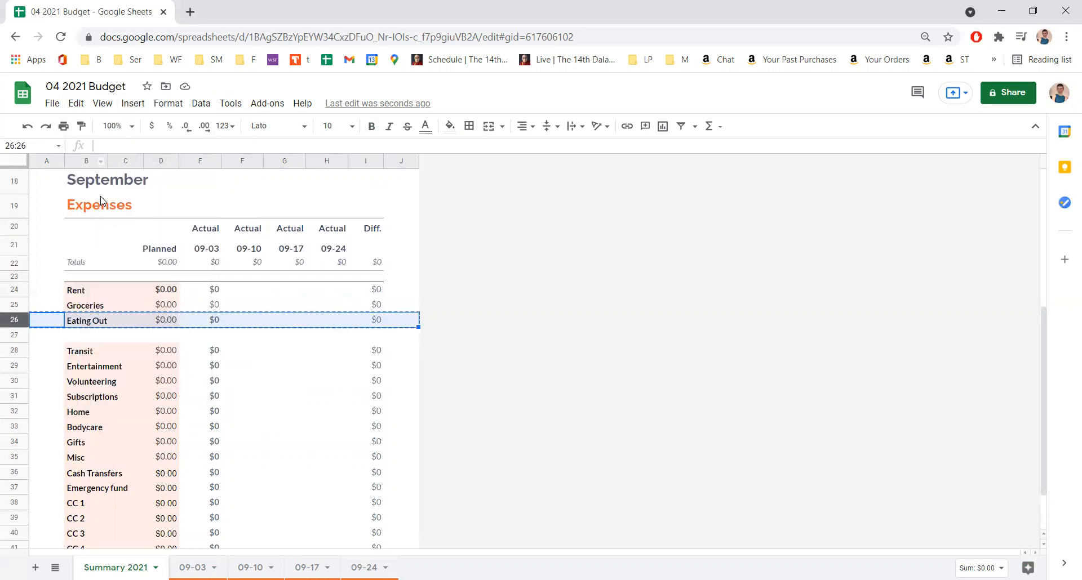
pyautogui.click(43, 337)
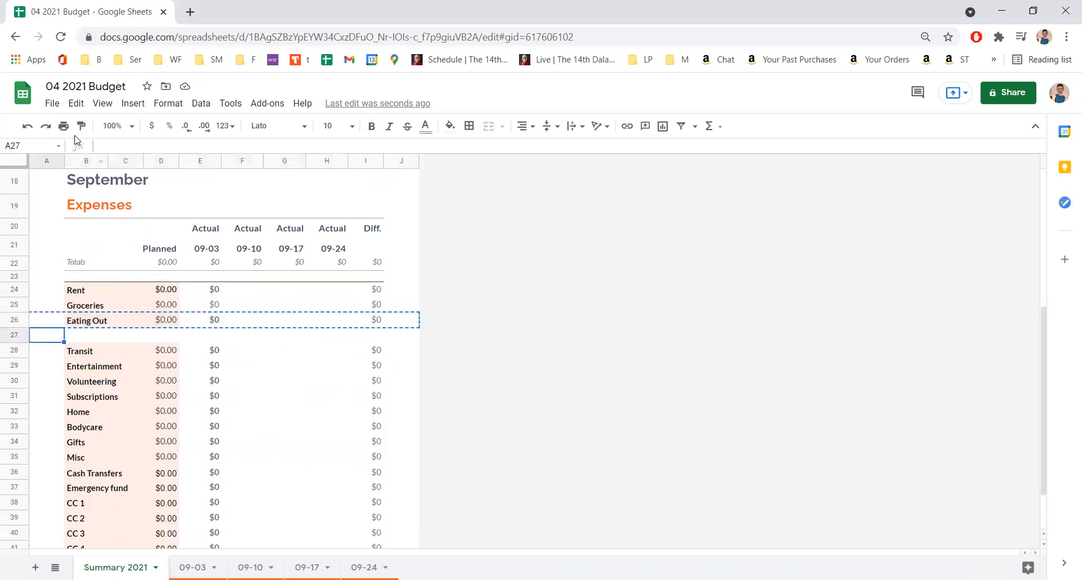
pyautogui.click(75, 106)
pyautogui.click(96, 220)
pyautogui.click(112, 332)
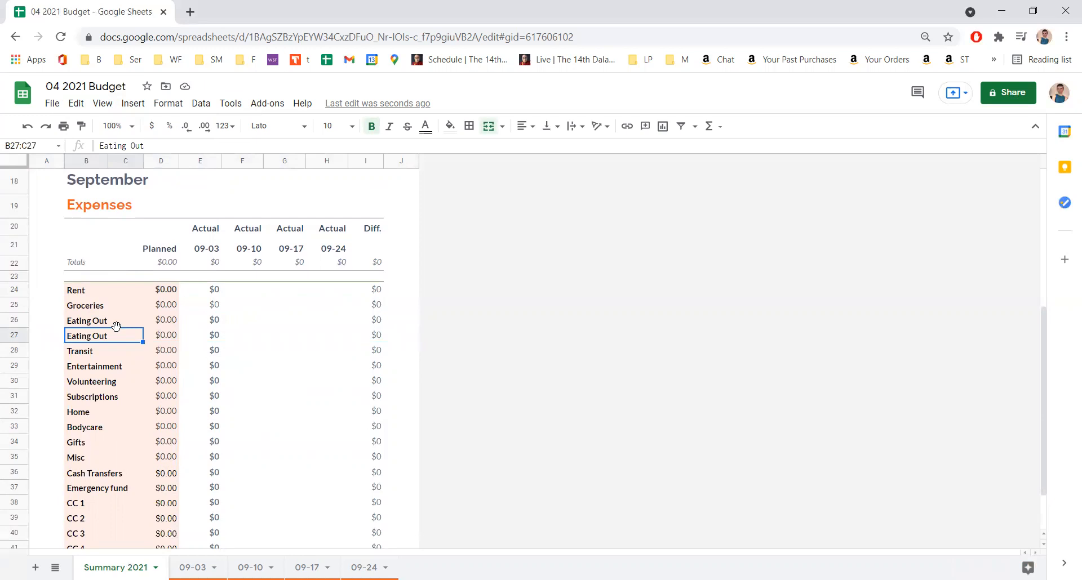
# Rename the copied expense category in row 27 as Travel.
pyautogui.write('Travel')
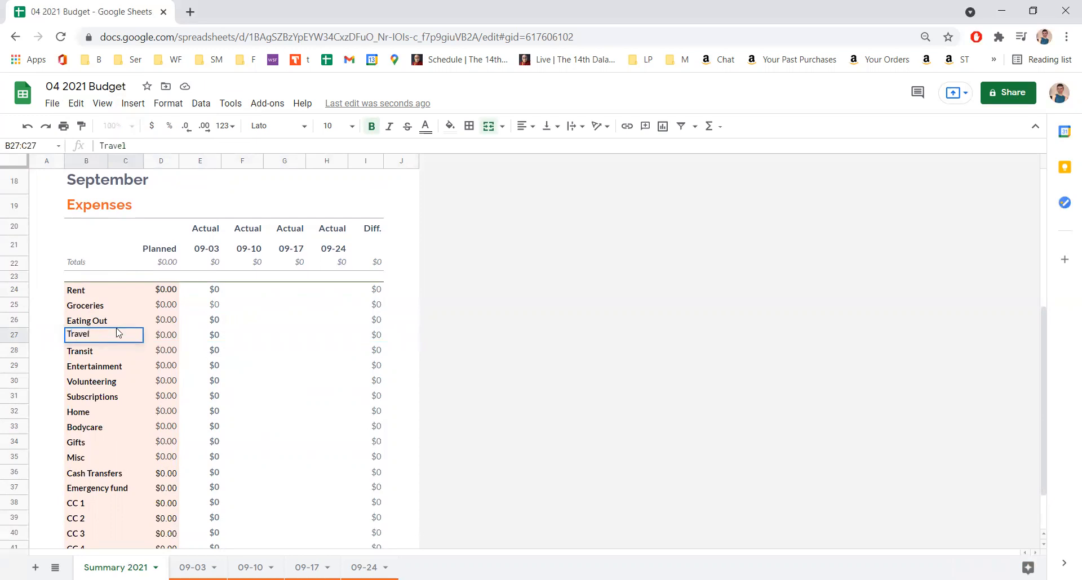
pyautogui.press('Return')
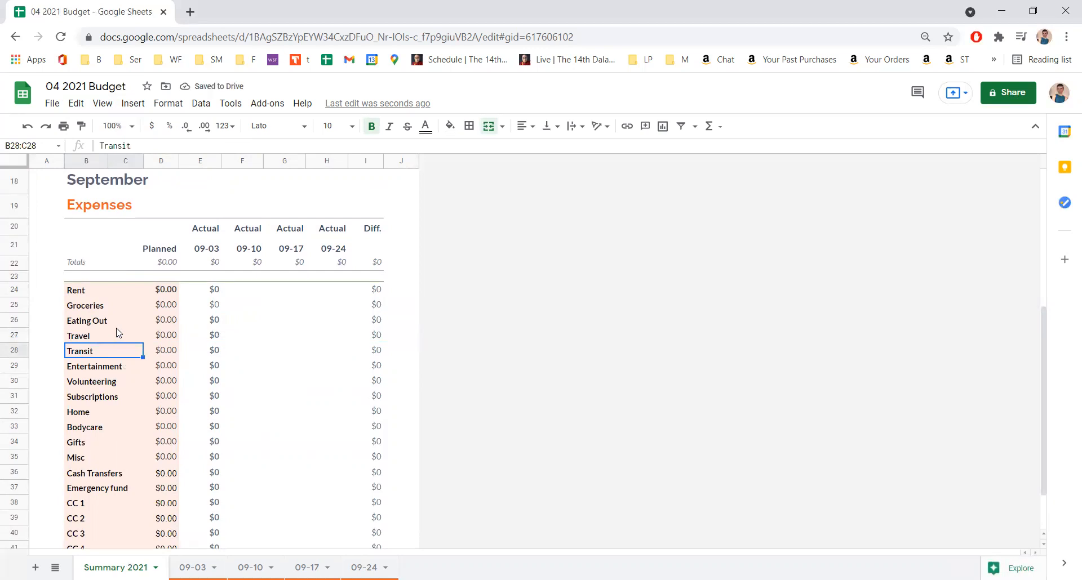
pyautogui.press('Up')
pyautogui.press('Down')
pyautogui.press('Up')
pyautogui.press('Up')
pyautogui.click(118, 333)
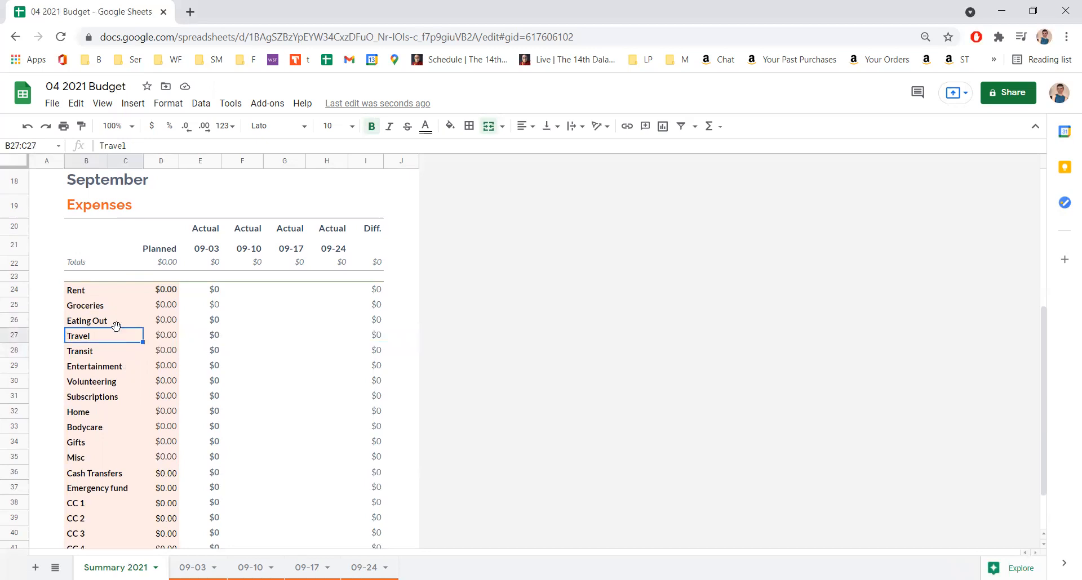
# Set the planned September income for Outside to 2,000.
pyautogui.press('Up')
pyautogui.press('Up')
pyautogui.press('Up')
pyautogui.press('Up')
pyautogui.press('Up')
pyautogui.press('Up')
pyautogui.press('Up')
pyautogui.press('Up')
pyautogui.press('Up')
pyautogui.press('Up')
pyautogui.press('Up')
pyautogui.press('Up')
pyautogui.press('Up')
pyautogui.press('Up')
pyautogui.press('Up')
pyautogui.press('Up')
pyautogui.press('Up')
pyautogui.press('Up')
pyautogui.press('Up')
pyautogui.press('Up')
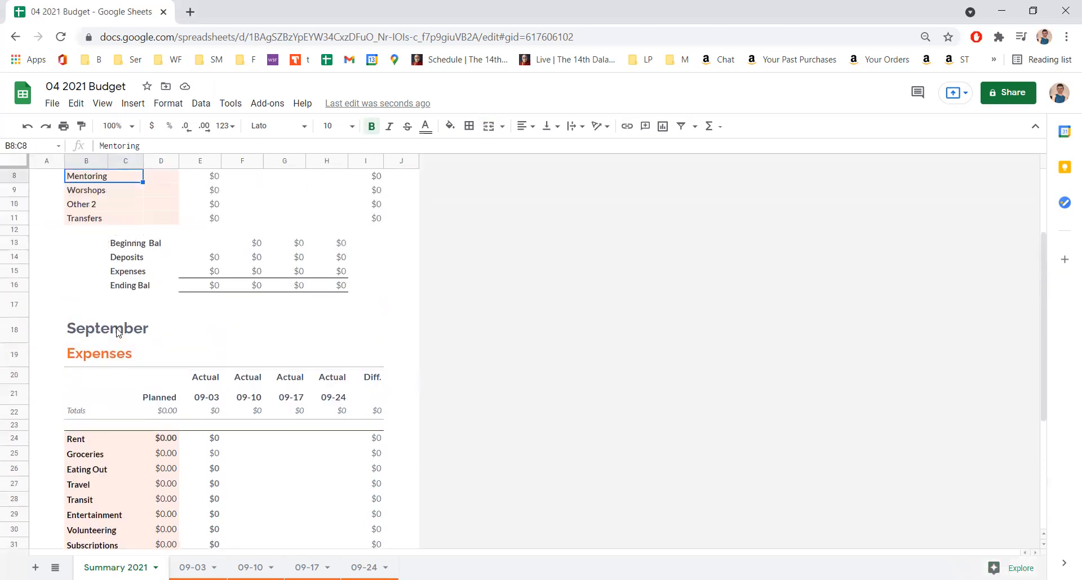
pyautogui.press('Down')
pyautogui.press('Down')
pyautogui.press('Down')
pyautogui.press('Down')
pyautogui.press('Down')
pyautogui.press('Down')
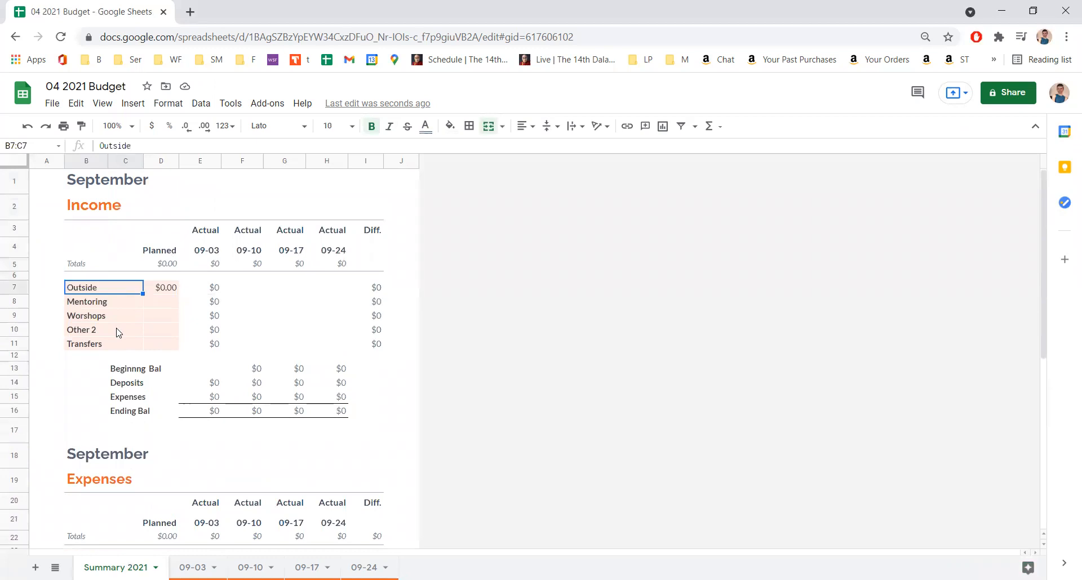
pyautogui.press('Right')
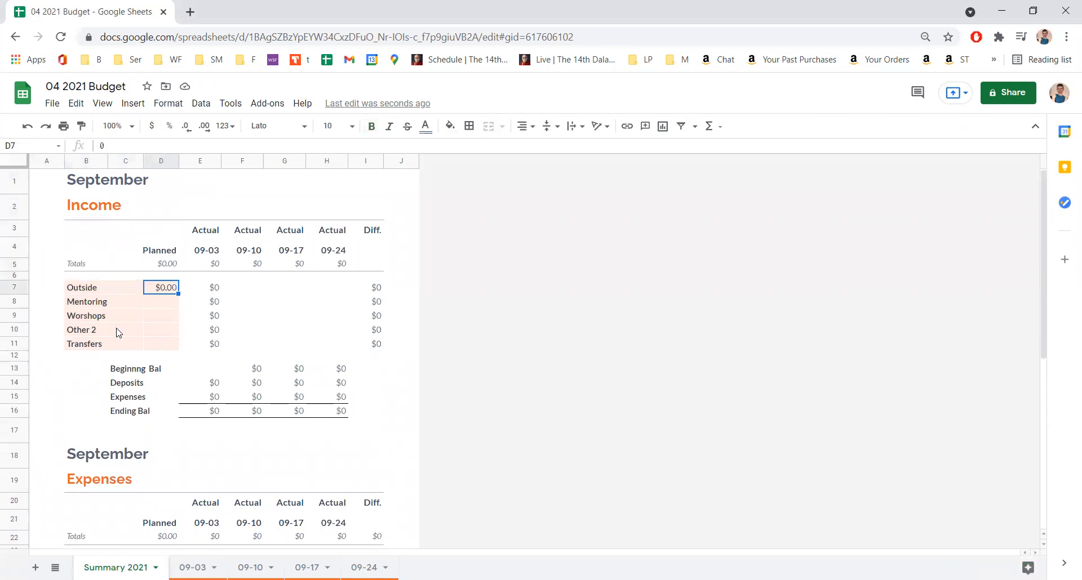
pyautogui.press('Up')
pyautogui.press('Up')
pyautogui.press('Up')
pyautogui.press('Down')
pyautogui.press('Down')
pyautogui.press('Down')
pyautogui.press('Down')
pyautogui.press('Down')
pyautogui.press('Up')
pyautogui.press('Up')
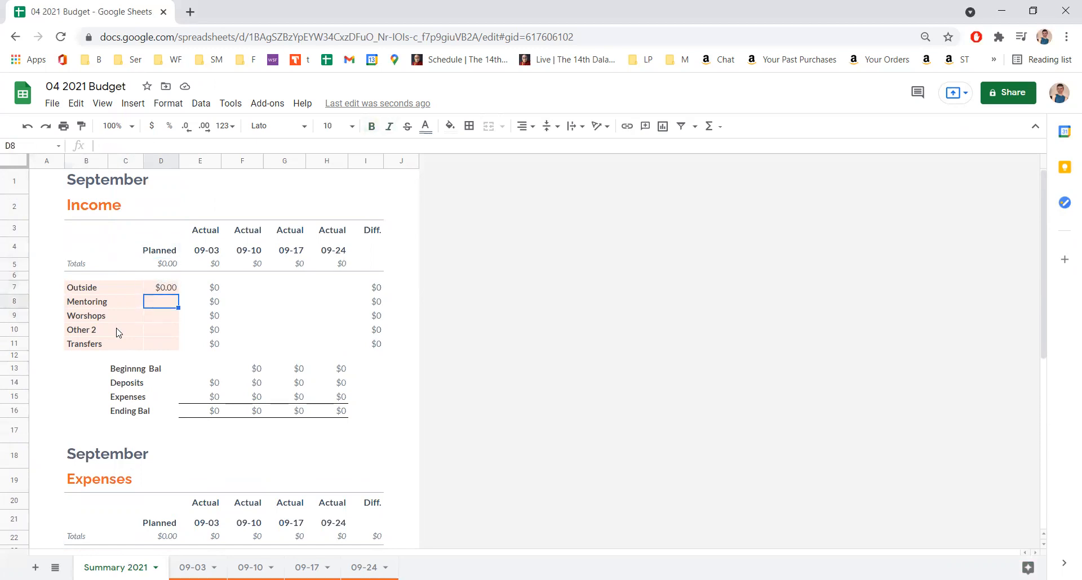
pyautogui.write('2')
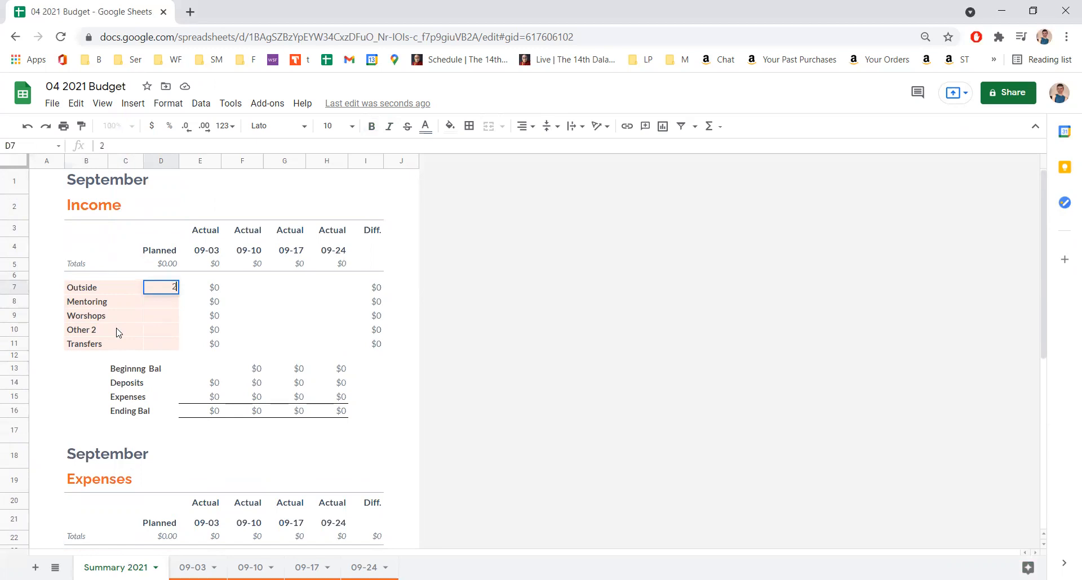
pyautogui.write(',00000.')
pyautogui.press('Return')
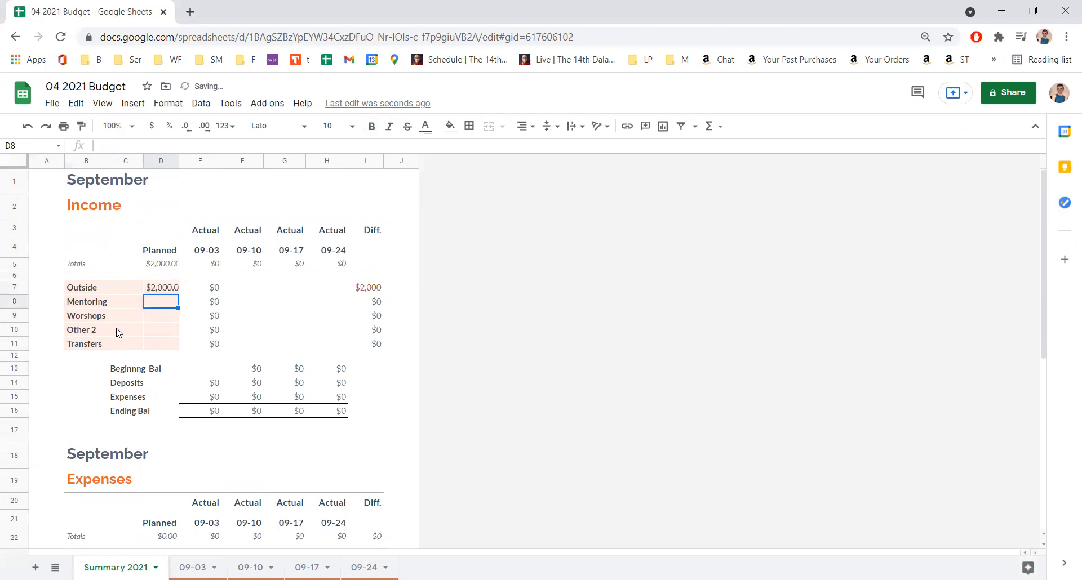
# Enter planned income of 500 for Mentoring and 1000 for Worshops.
pyautogui.write('500')
pyautogui.press('Return')
pyautogui.write('00')
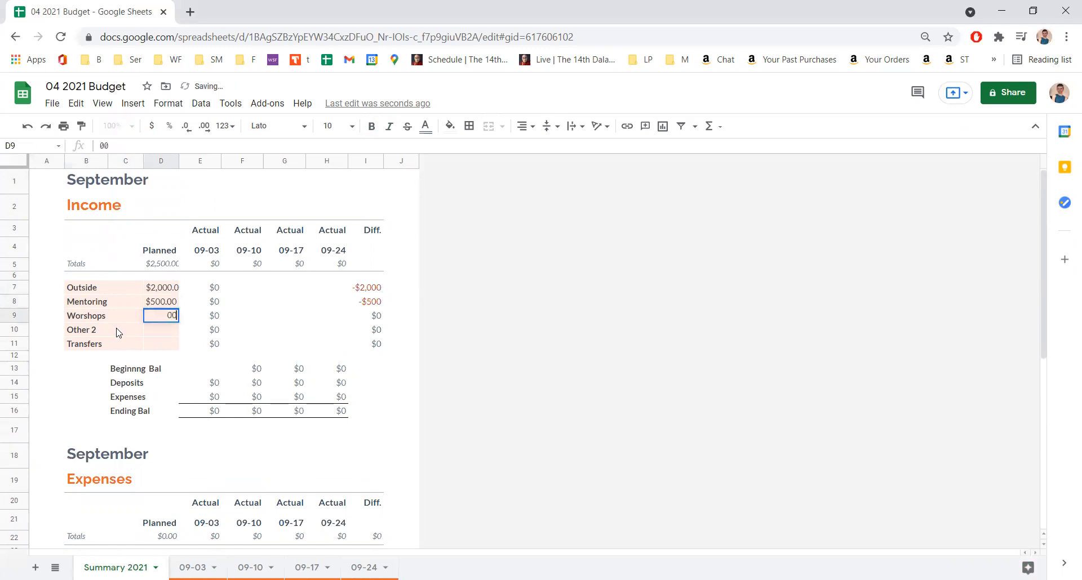
pyautogui.press('BackSpace')
pyautogui.press('BackSpace')
pyautogui.write('1000')
pyautogui.press('Return')
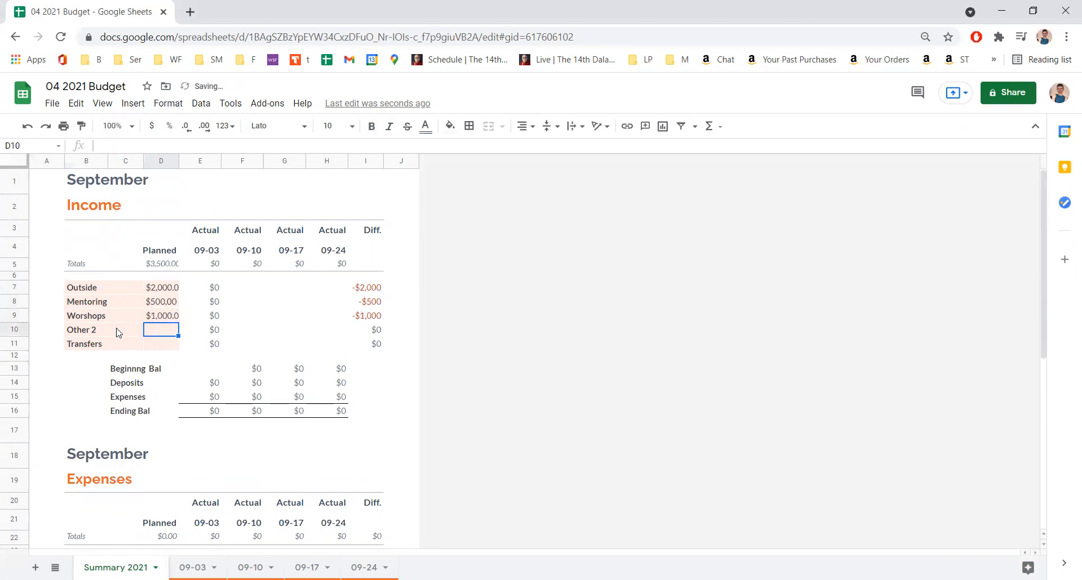
# Review the planned income amounts for Outside, Mentoring and Worshops.
pyautogui.press('Up')
pyautogui.press('Up')
pyautogui.press('Up')
pyautogui.press('Down')
pyautogui.press('Down')
pyautogui.press('Up')
pyautogui.press('Up')
pyautogui.press('Down')
pyautogui.press('Down')
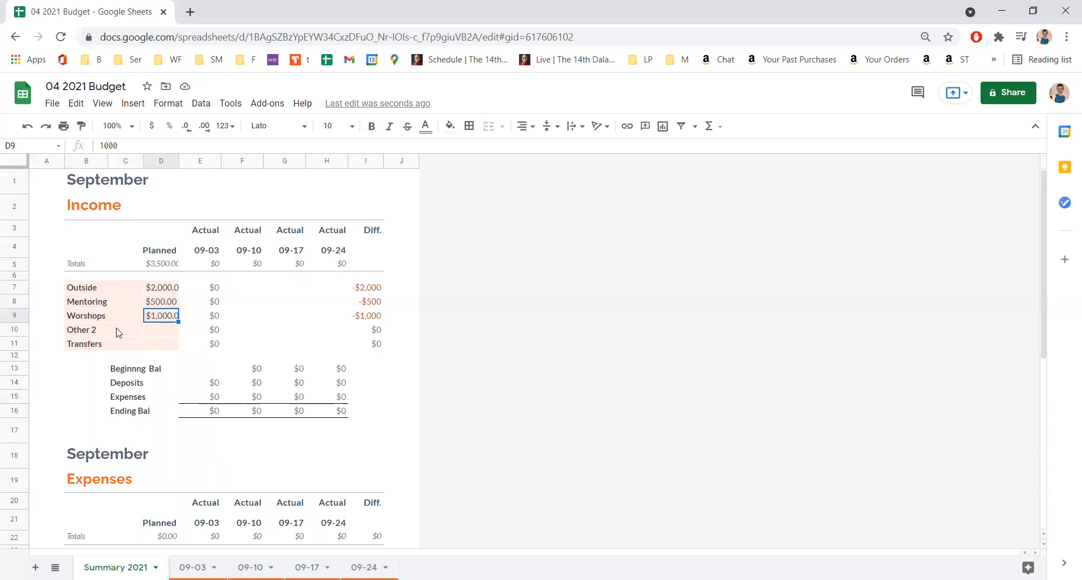
# Set the planned September expense for Rent to 1,500.
pyautogui.press('Down')
pyautogui.press('Down')
pyautogui.press('Down')
pyautogui.press('Down')
pyautogui.press('Down')
pyautogui.press('Down')
pyautogui.press('Down')
pyautogui.press('Down')
pyautogui.press('Down')
pyautogui.press('Down')
pyautogui.press('Down')
pyautogui.press('Down')
pyautogui.press('Down')
pyautogui.press('Down')
pyautogui.press('Down')
pyautogui.press('Down')
pyautogui.press('Down')
pyautogui.press('Down')
pyautogui.press('Down')
pyautogui.press('Down')
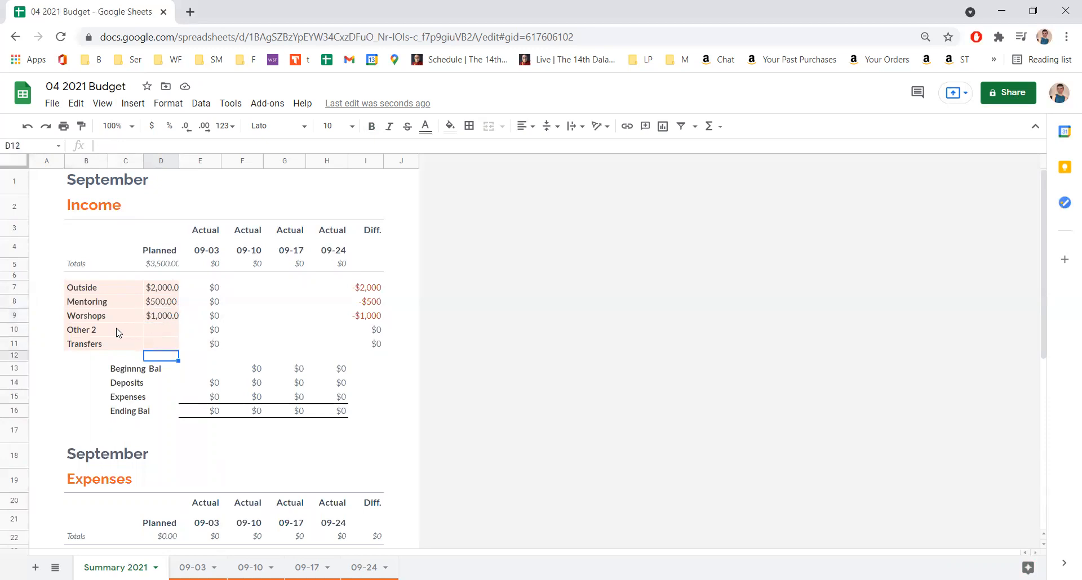
pyautogui.press('Down')
pyautogui.press('Down')
pyautogui.press('Down')
pyautogui.press('Up')
pyautogui.press('Up')
pyautogui.press('Up')
pyautogui.press('Up')
pyautogui.press('Up')
pyautogui.press('Up')
pyautogui.press('Up')
pyautogui.press('Up')
pyautogui.write('1,500')
pyautogui.press('Return')
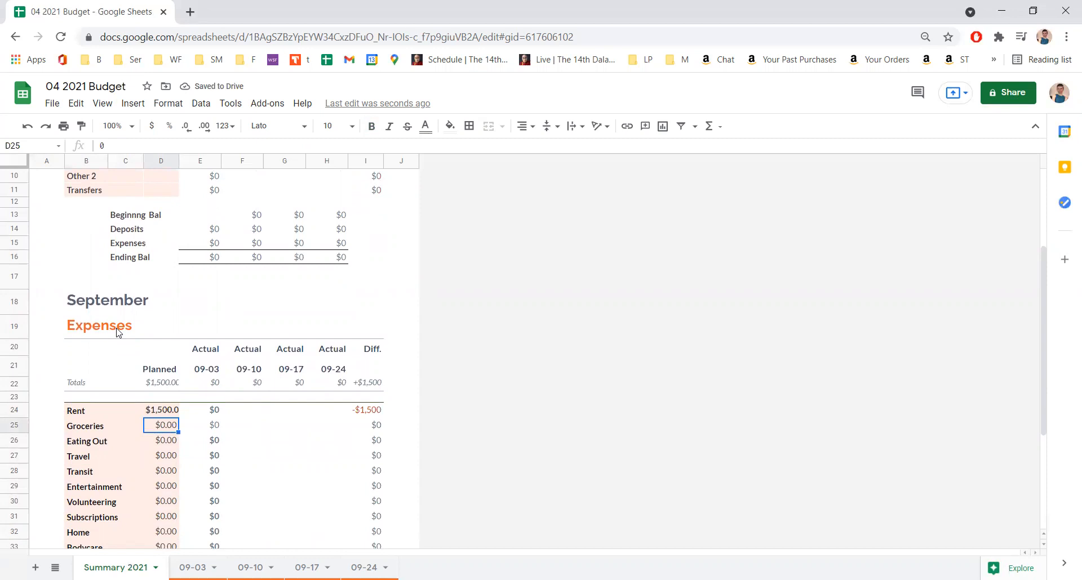
# Enter planned expenses of 600 for Groceries, 200 for Eating Out, 0 for Travel and 400 for Transit.
pyautogui.write('600')
pyautogui.press('Return')
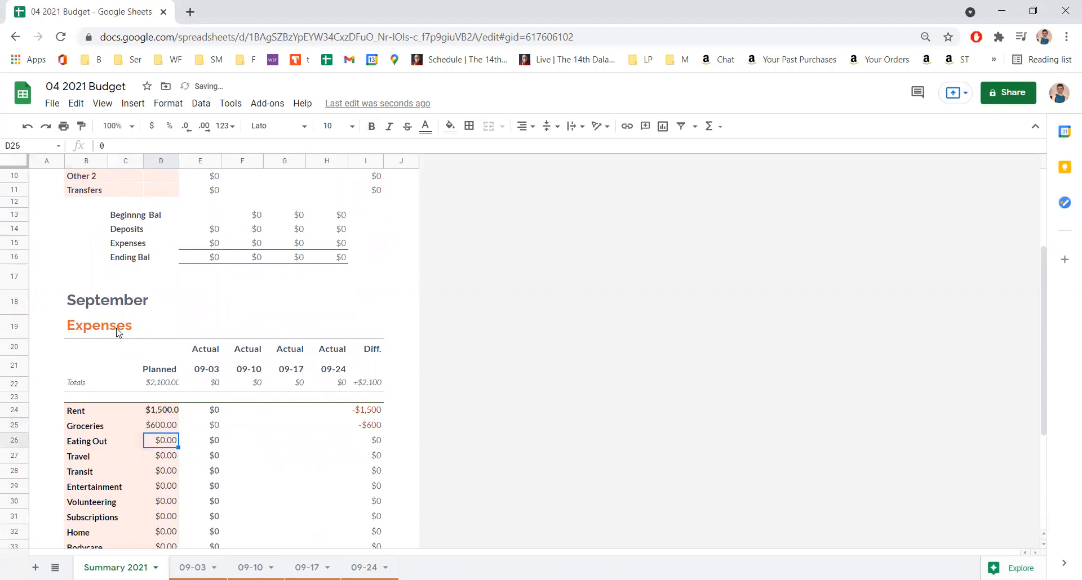
pyautogui.write('200')
pyautogui.press('Return')
pyautogui.write('0')
pyautogui.press('Return')
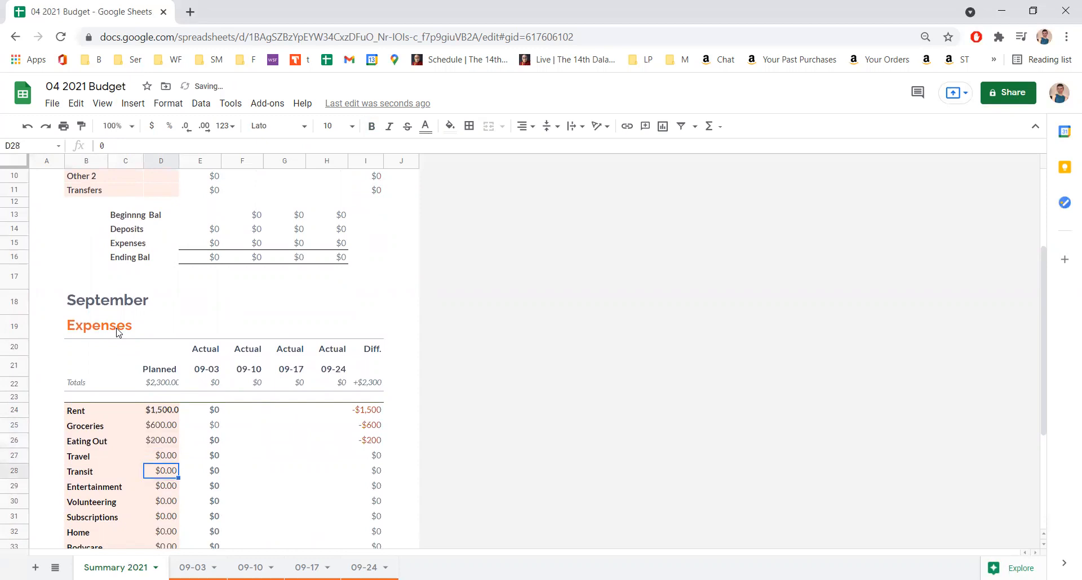
pyautogui.write('400')
pyautogui.press('Return')
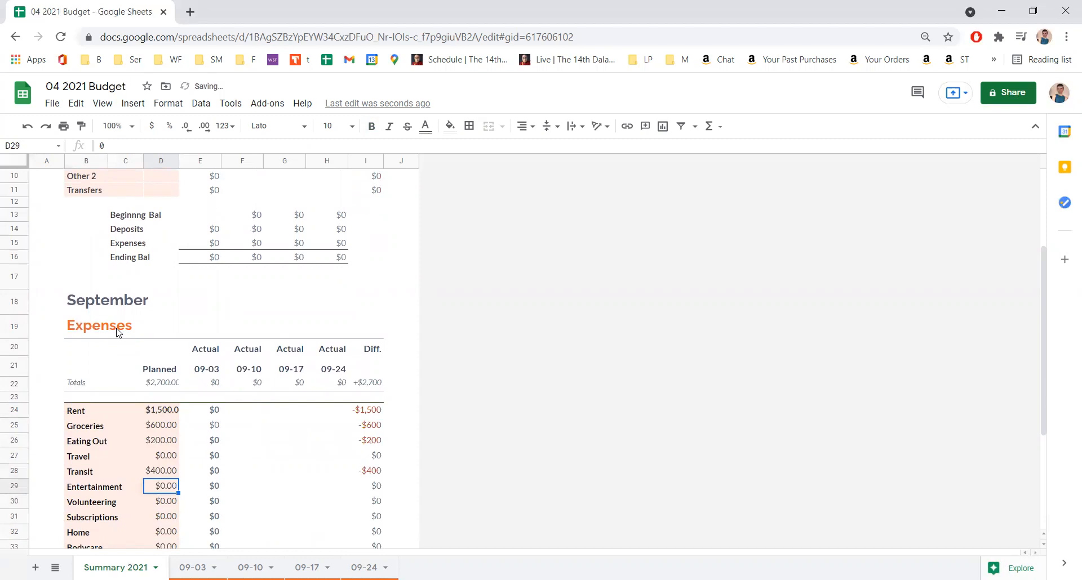
# Enter planned expenses of 150 for Entertainment, 100 for Volunteering and 15 for Subscriptions.
pyautogui.write('50')
pyautogui.press('BackSpace')
pyautogui.press('BackSpace')
pyautogui.press('BackSpace')
pyautogui.write('150')
pyautogui.press('Return')
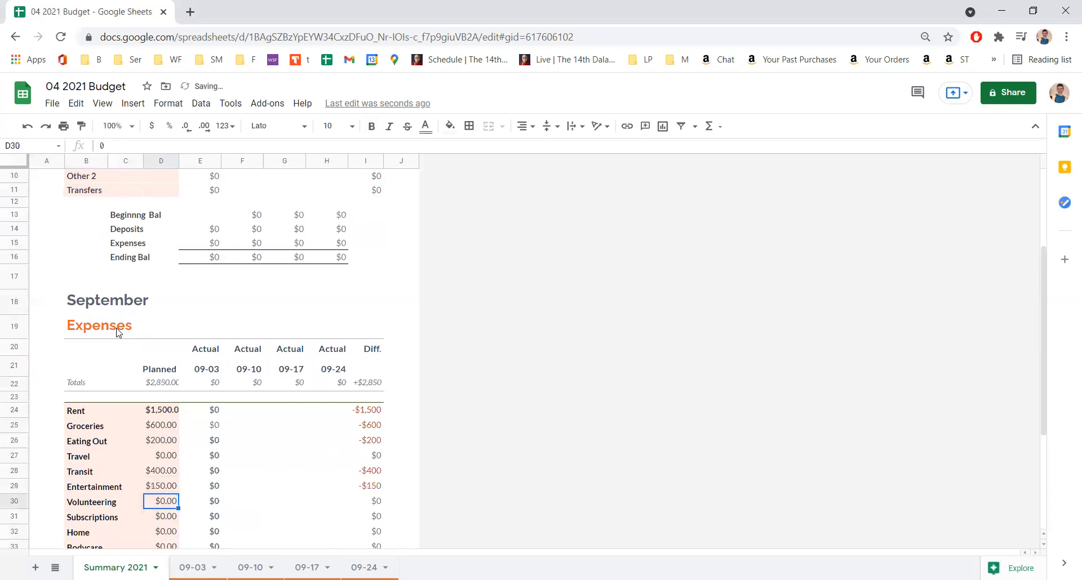
pyautogui.write('100')
pyautogui.press('Return')
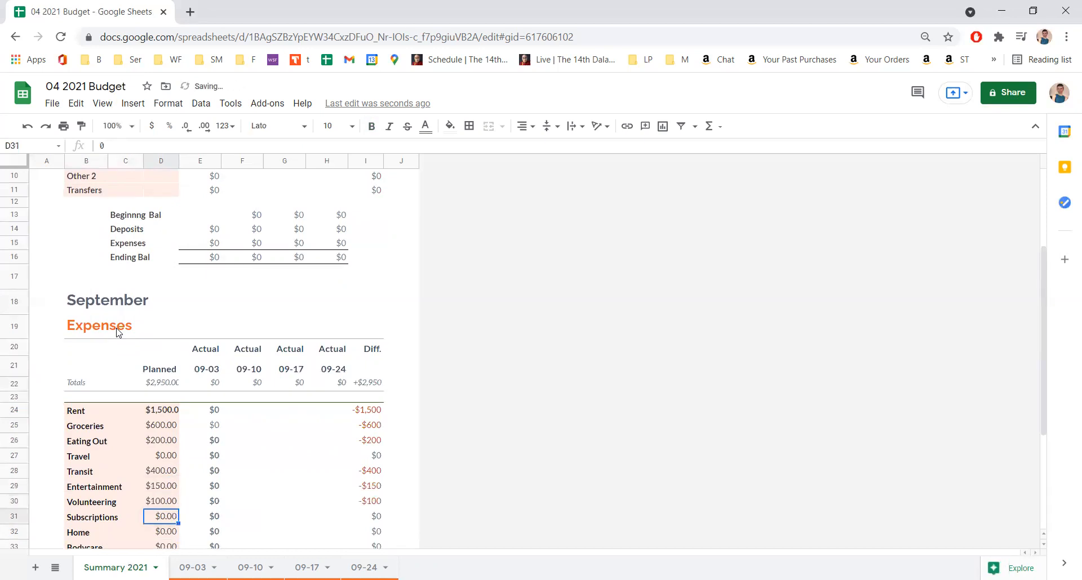
pyautogui.write('15')
pyautogui.press('Return')
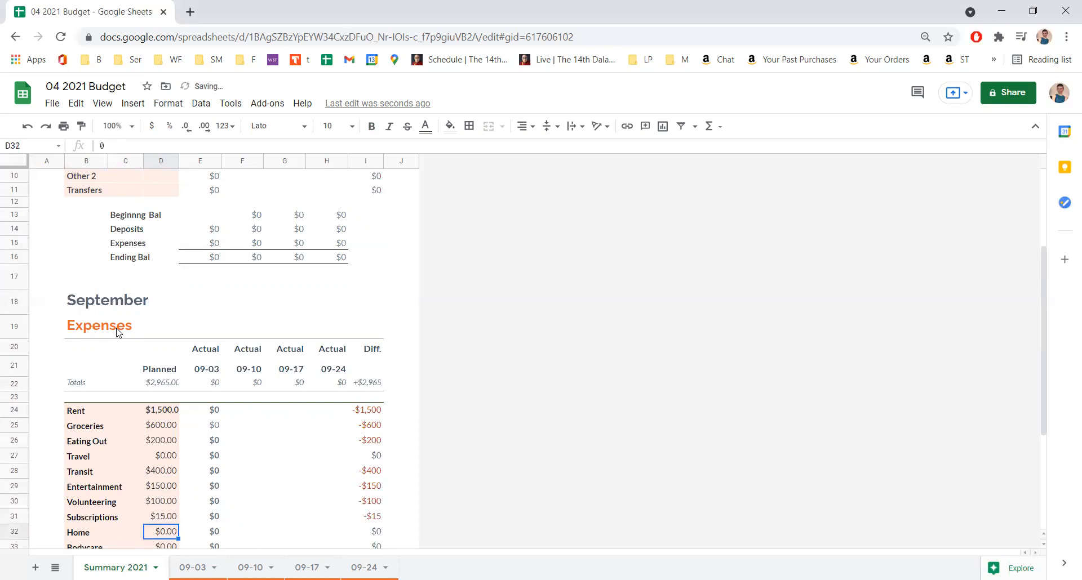
# Look through the planned expense amounts and the remaining categories down to Misc.
pyautogui.press('Down')
pyautogui.press('Down')
pyautogui.press('Down')
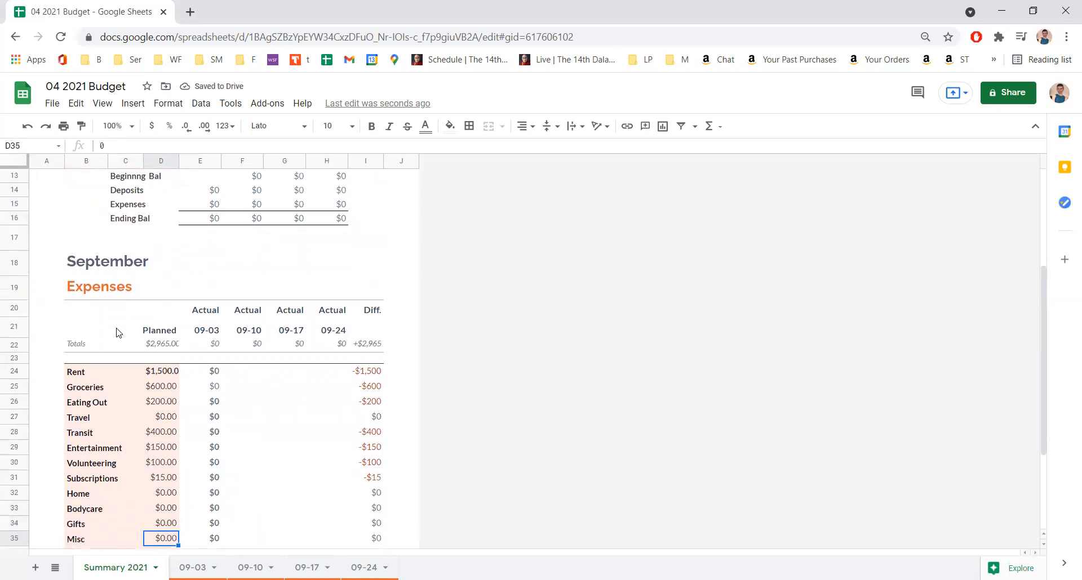
pyautogui.press('Up')
pyautogui.press('Up')
pyautogui.press('Up')
pyautogui.press('Up')
pyautogui.press('Up')
pyautogui.press('Up')
pyautogui.press('Up')
pyautogui.press('Up')
pyautogui.press('Up')
pyautogui.press('Up')
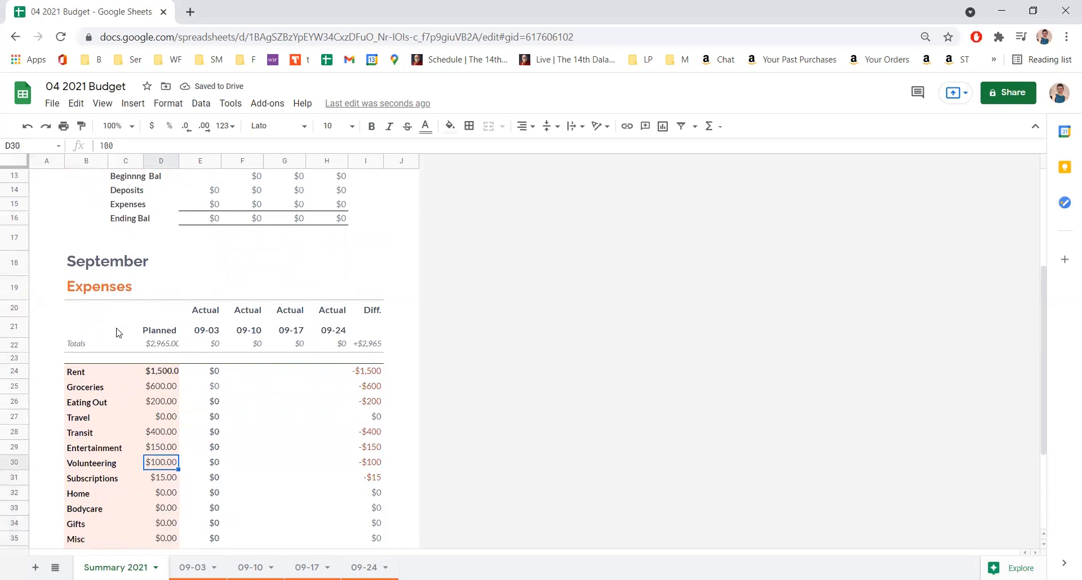
pyautogui.press('Down')
pyautogui.press('Down')
pyautogui.press('Down')
pyautogui.press('Down')
pyautogui.press('Down')
pyautogui.press('Down')
pyautogui.press('Down')
pyautogui.press('Down')
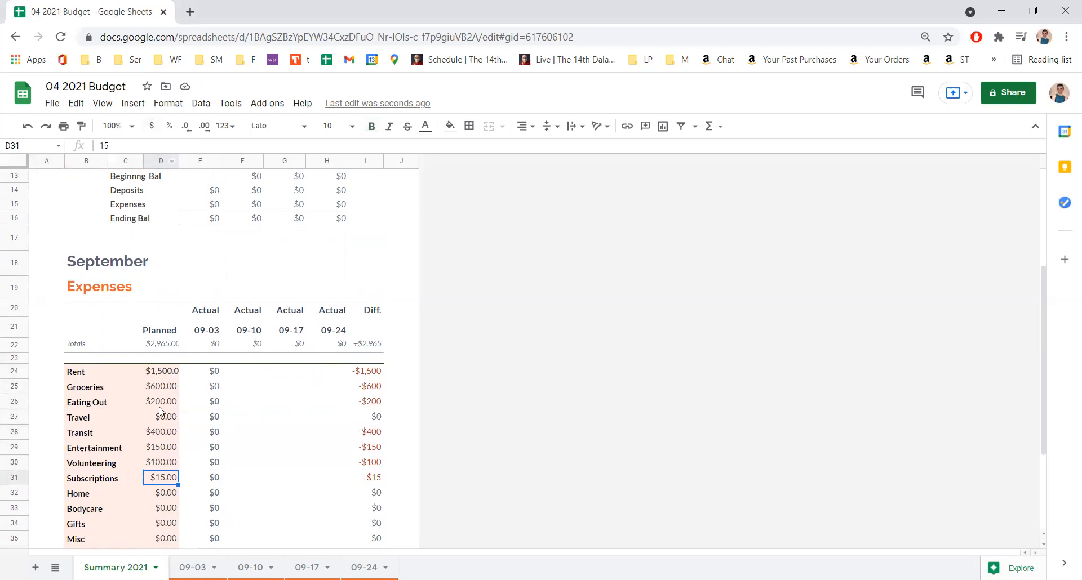
# Widen the Planned column slightly so its totals and amounts fit in full.
pyautogui.click(168, 348)
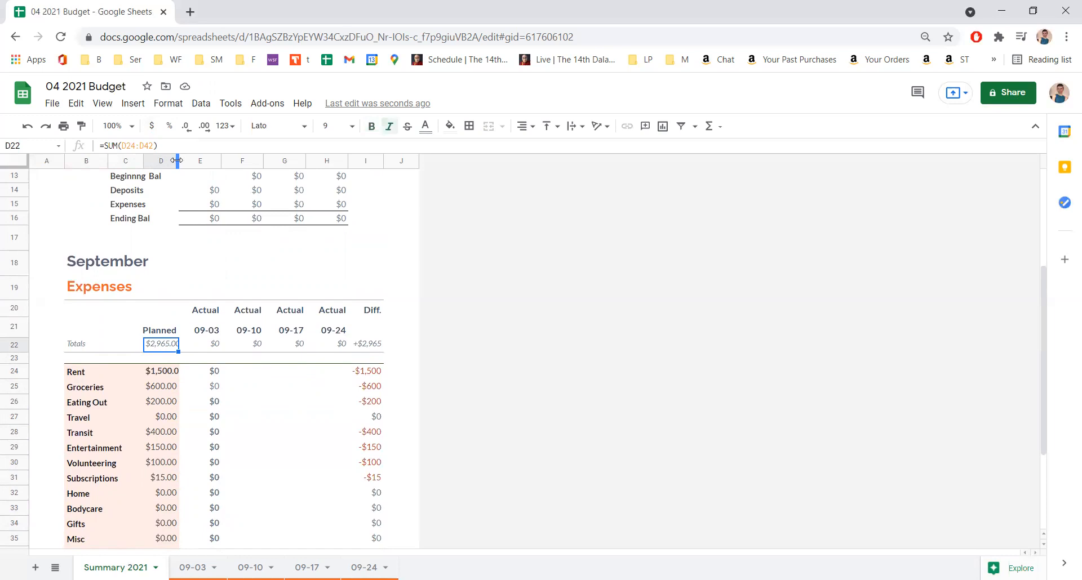
pyautogui.moveTo(176, 160); pyautogui.dragTo(185, 161)
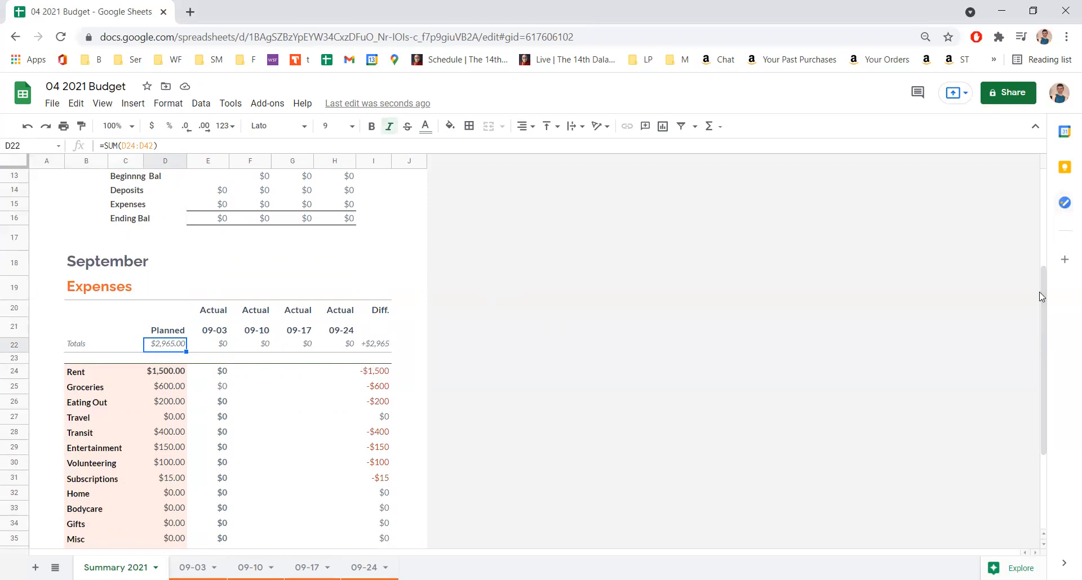
pyautogui.moveTo(1041, 297); pyautogui.dragTo(1036, 214)
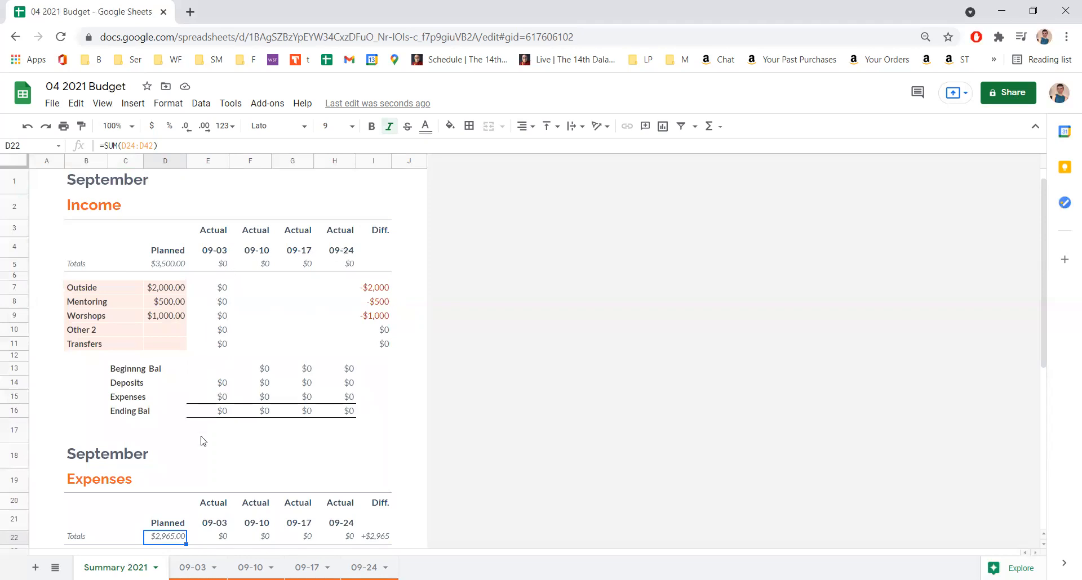
# Set the starting bank balance in L4 of the 09-03 sheet to 2000.
pyautogui.click(192, 568)
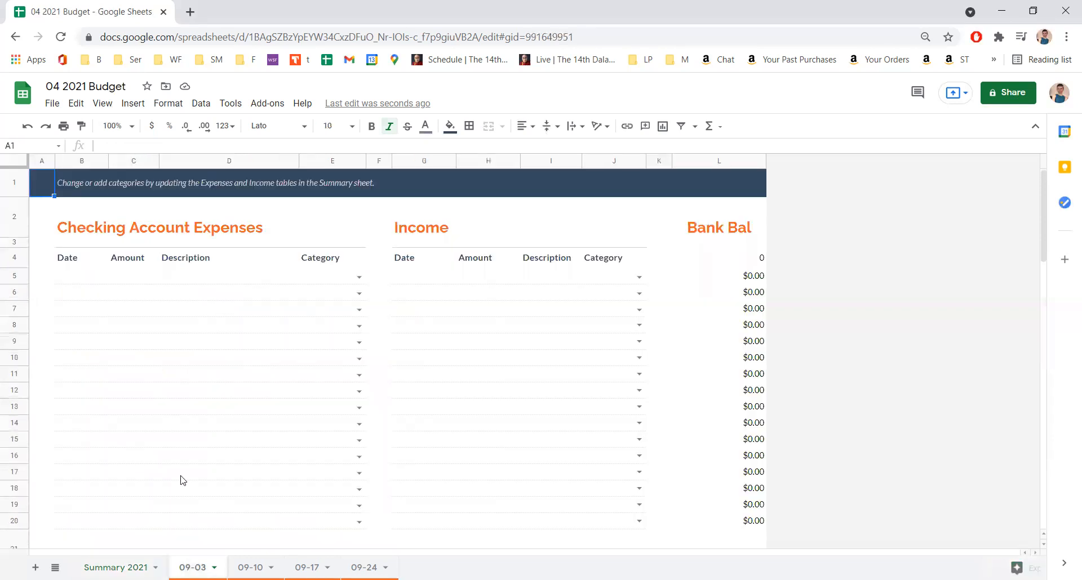
pyautogui.click(144, 367)
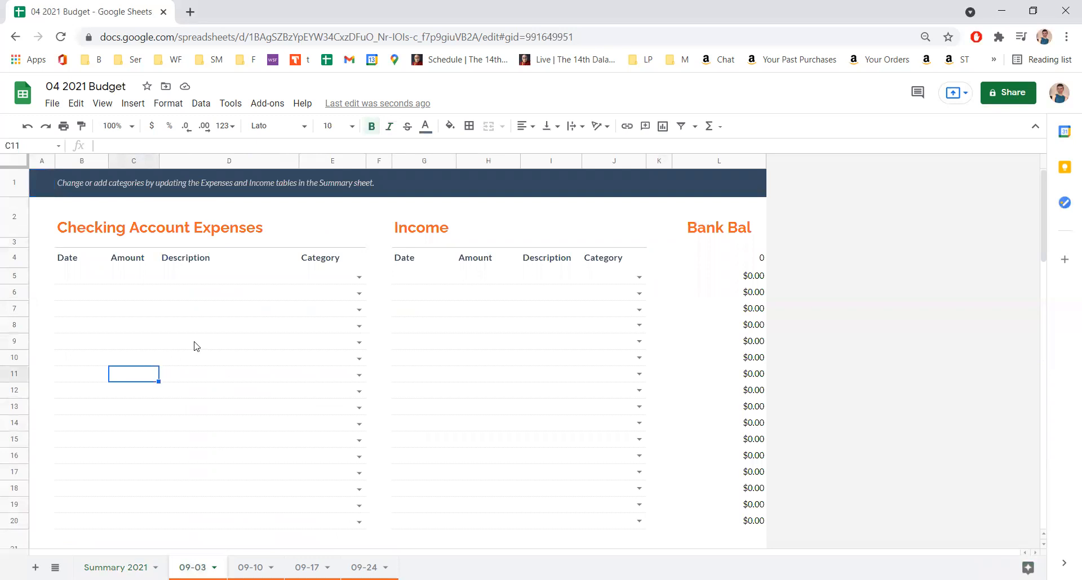
pyautogui.click(721, 259)
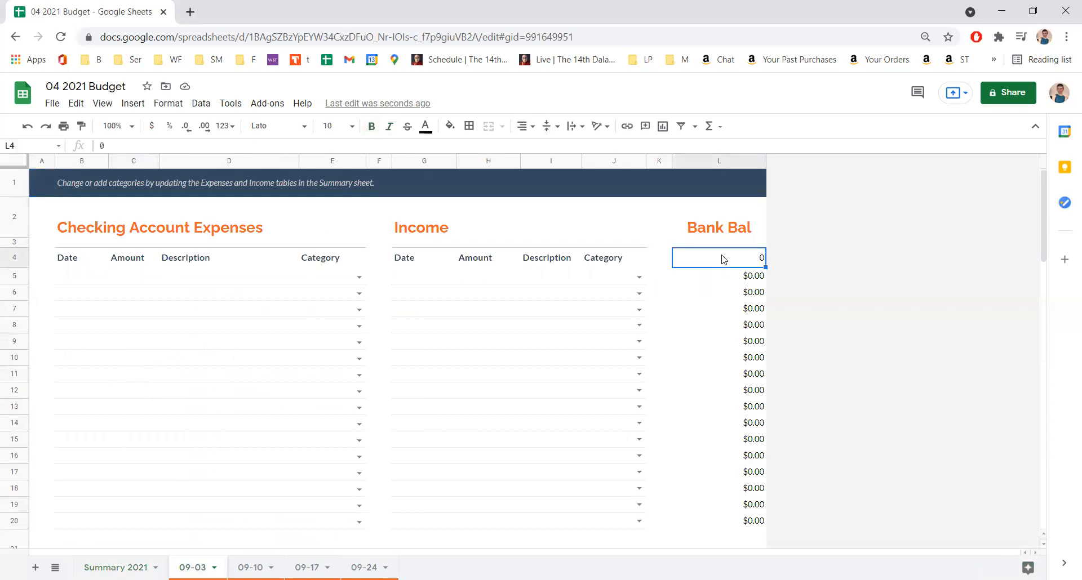
pyautogui.write('2000.')
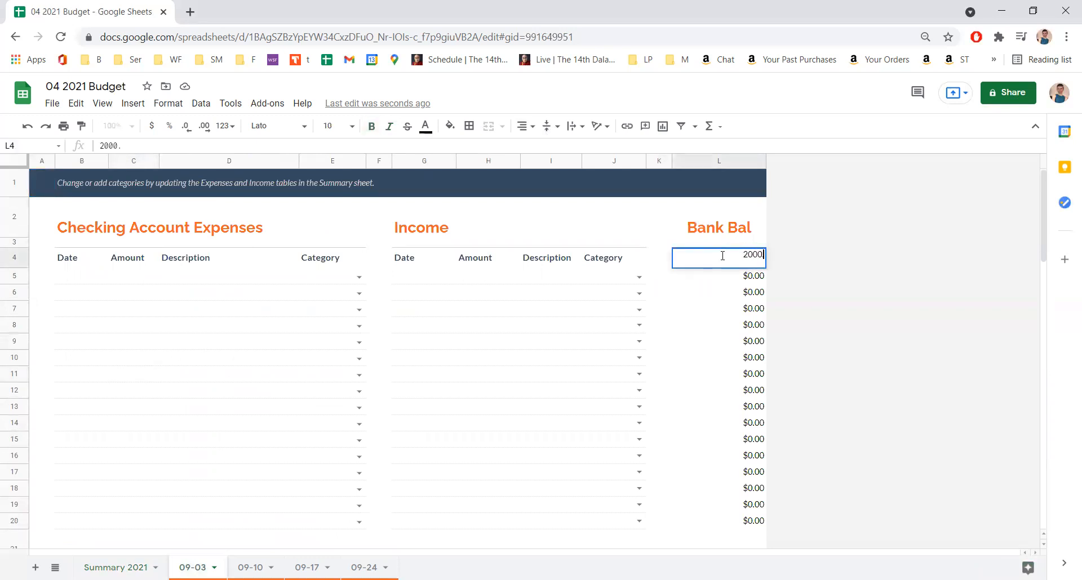
pyautogui.press('Return')
# Format the starting bank balance with two decimal places and check the running balance formula in L6.
pyautogui.click(723, 260)
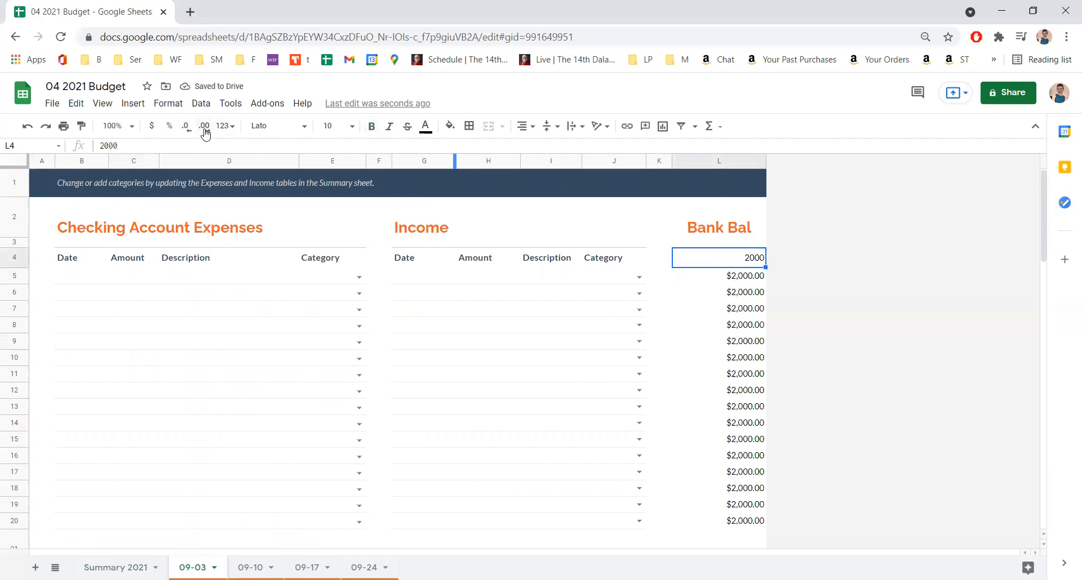
pyautogui.click(188, 127)
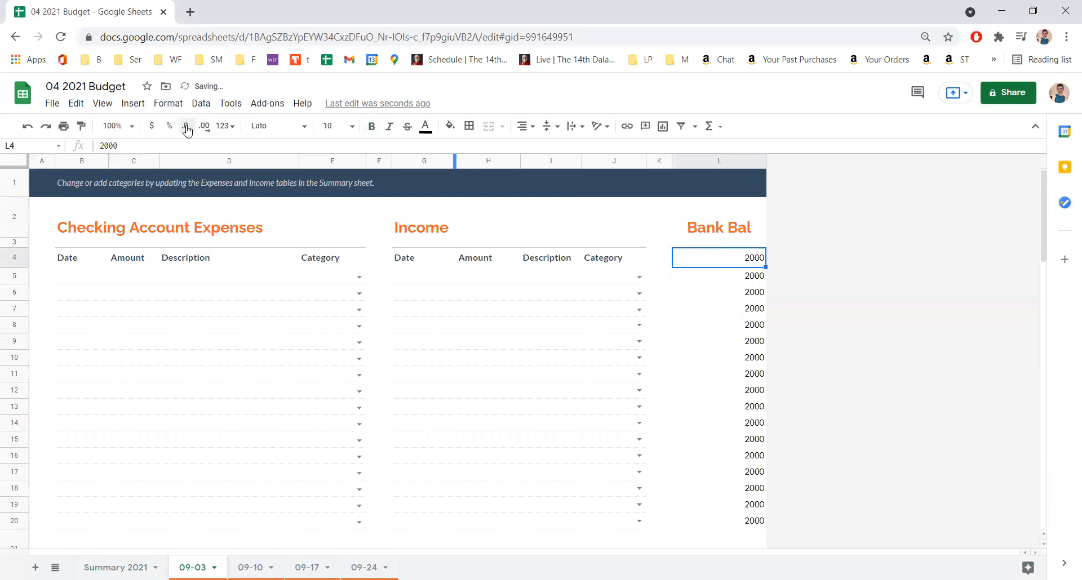
pyautogui.click(205, 127)
pyautogui.click(205, 127)
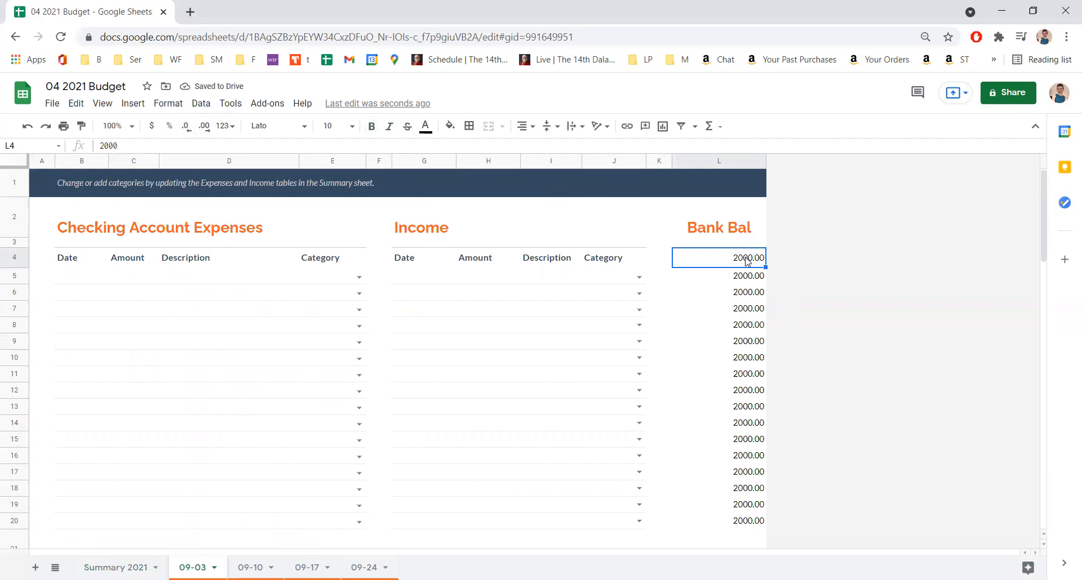
pyautogui.click(734, 294)
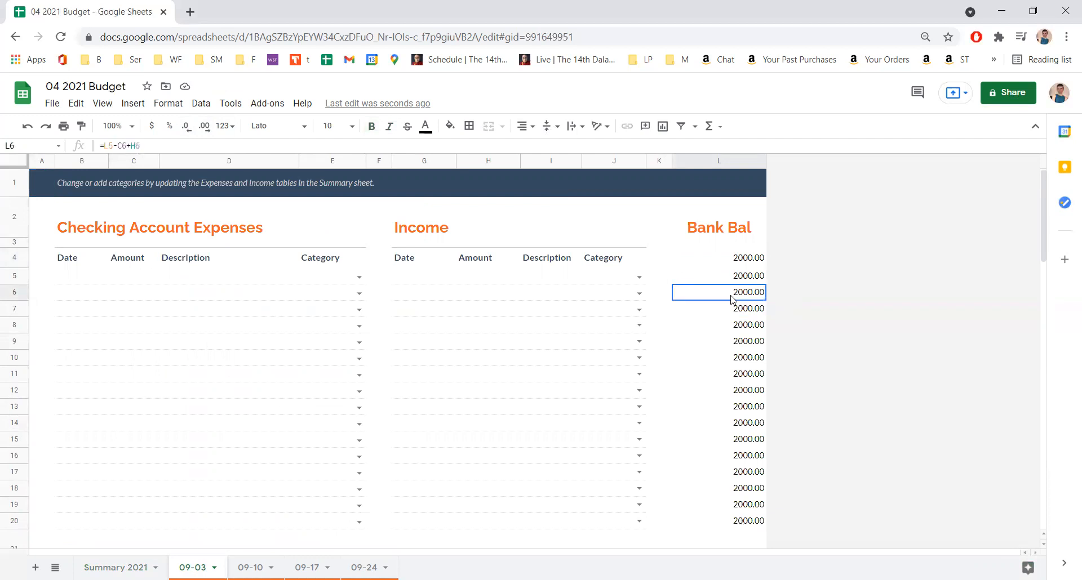
pyautogui.click(736, 262)
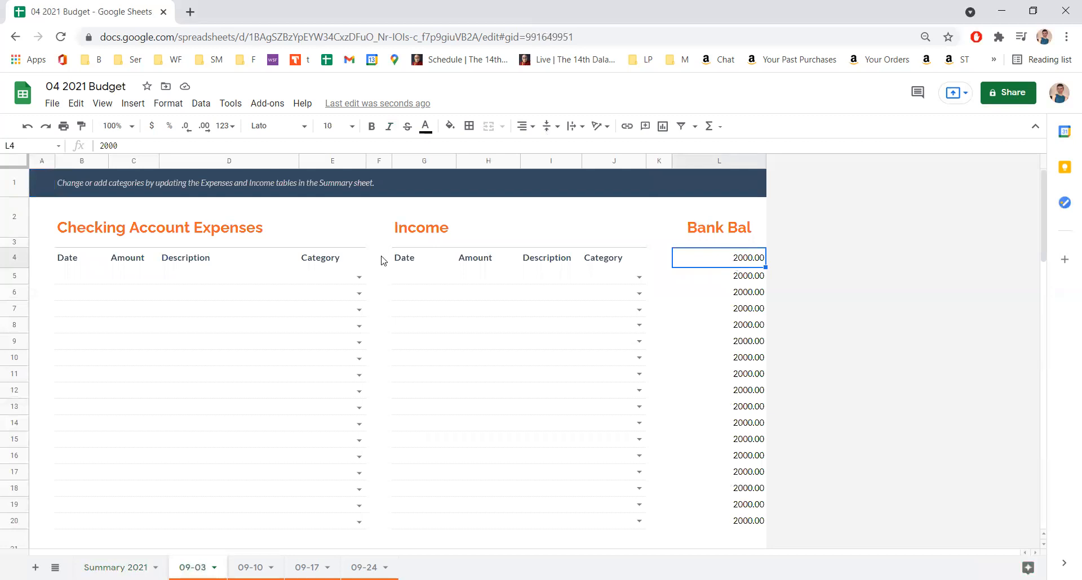
# Enter the date 8/30/2021 for the first checking account expense in B5.
pyautogui.click(72, 278)
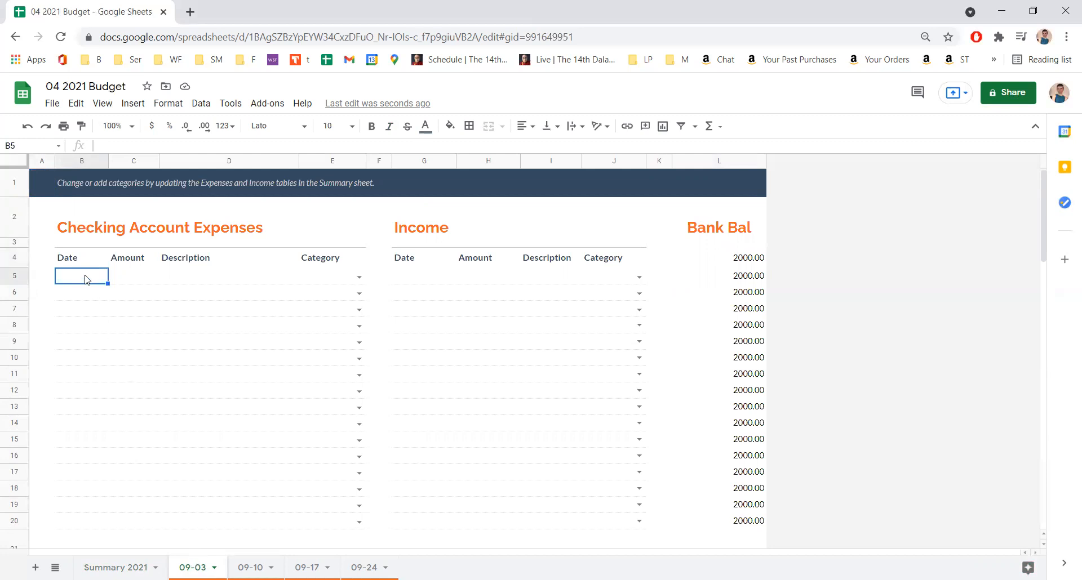
pyautogui.write('8/30')
pyautogui.write('/2021')
pyautogui.press('Return')
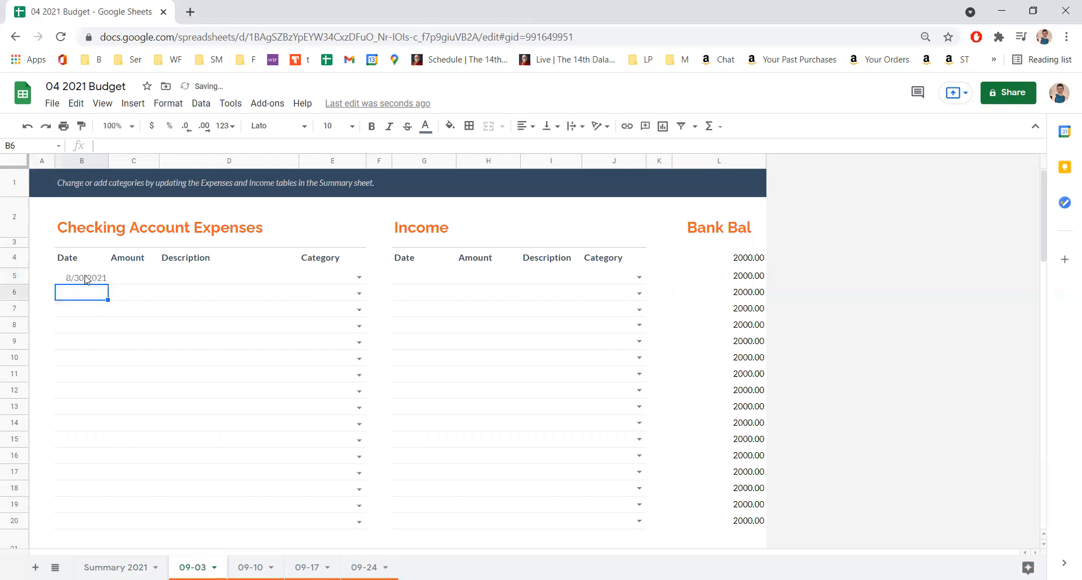
pyautogui.click(86, 280)
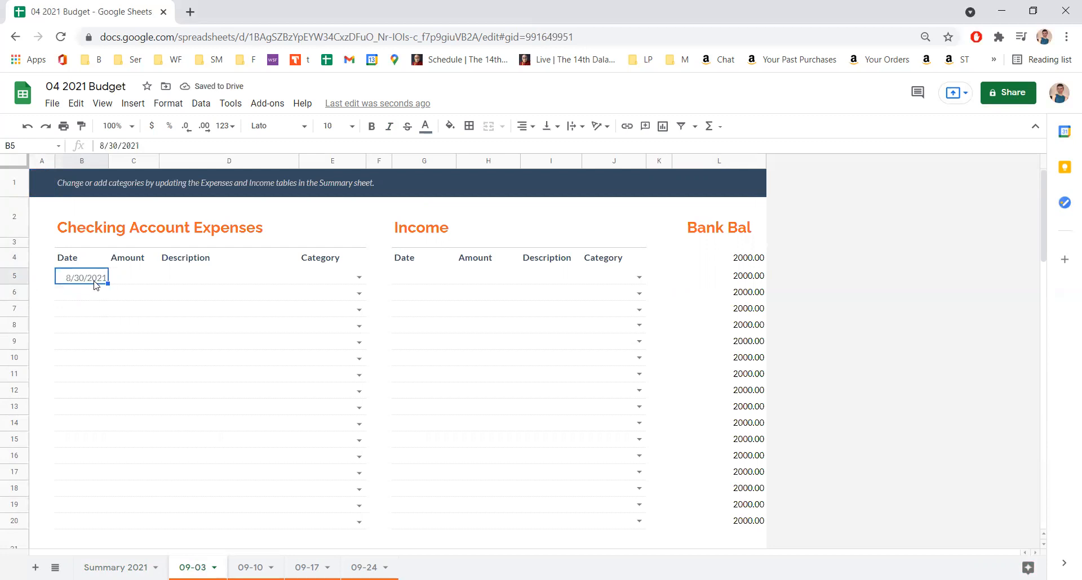
pyautogui.click(732, 264)
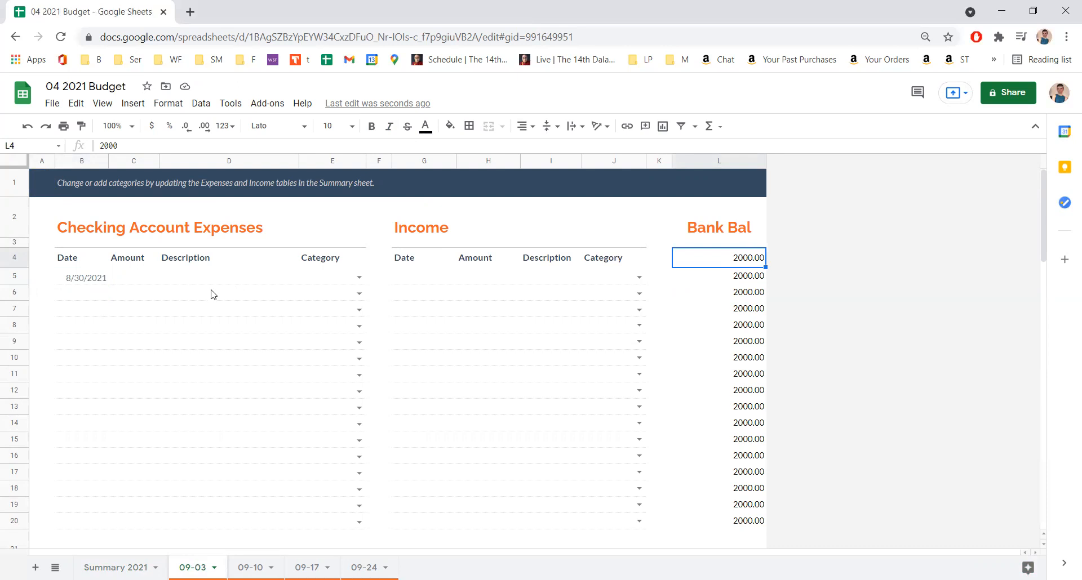
pyautogui.click(78, 278)
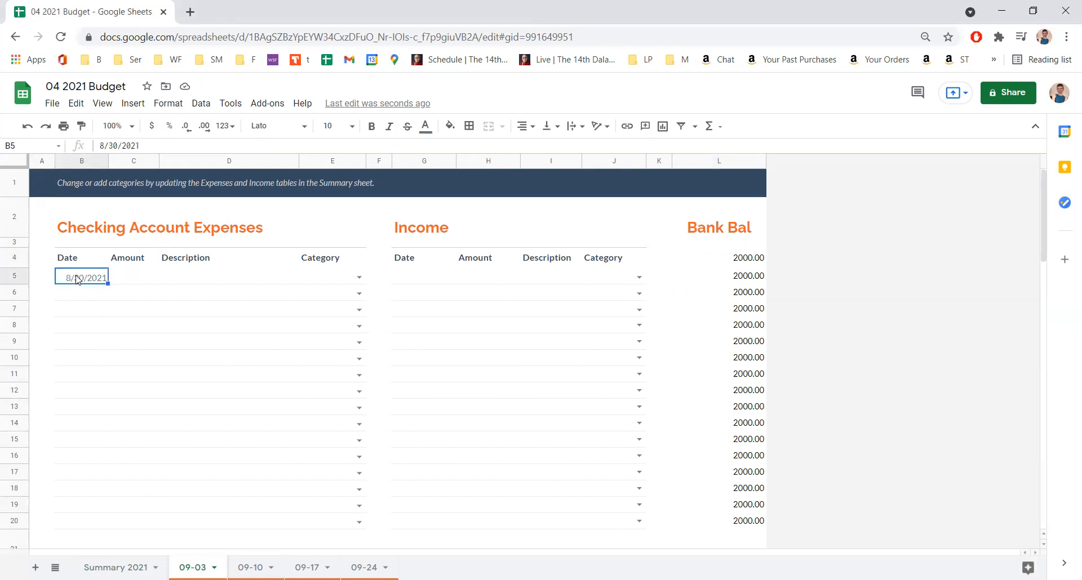
pyautogui.write('8/30/21')
pyautogui.press('Return')
pyautogui.click(78, 280)
# Enter an amount of 100 and the description Groceries for the first expense in row 5.
pyautogui.press('Tab')
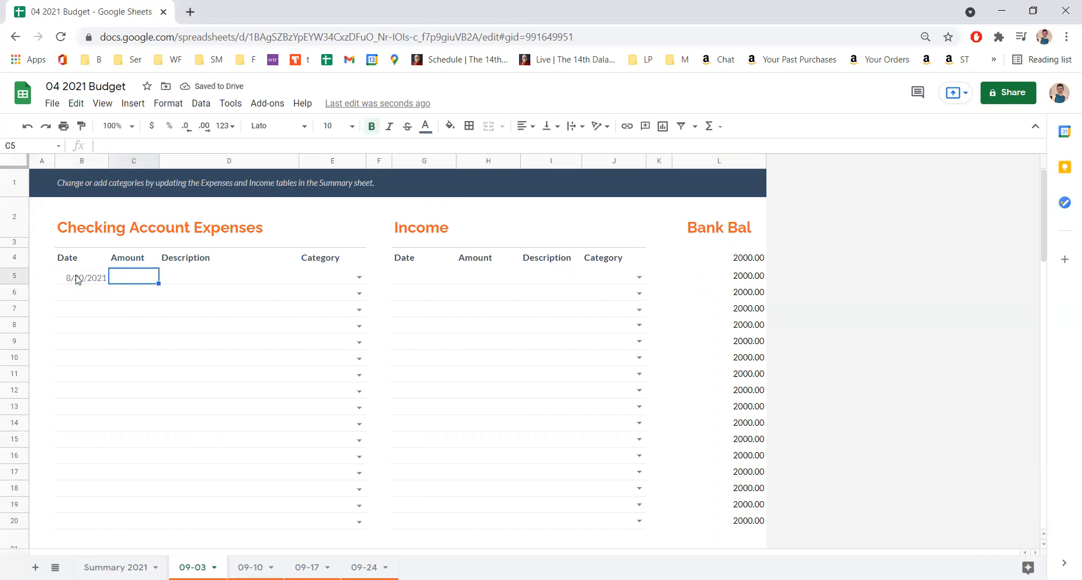
pyautogui.write('100')
pyautogui.press('Tab')
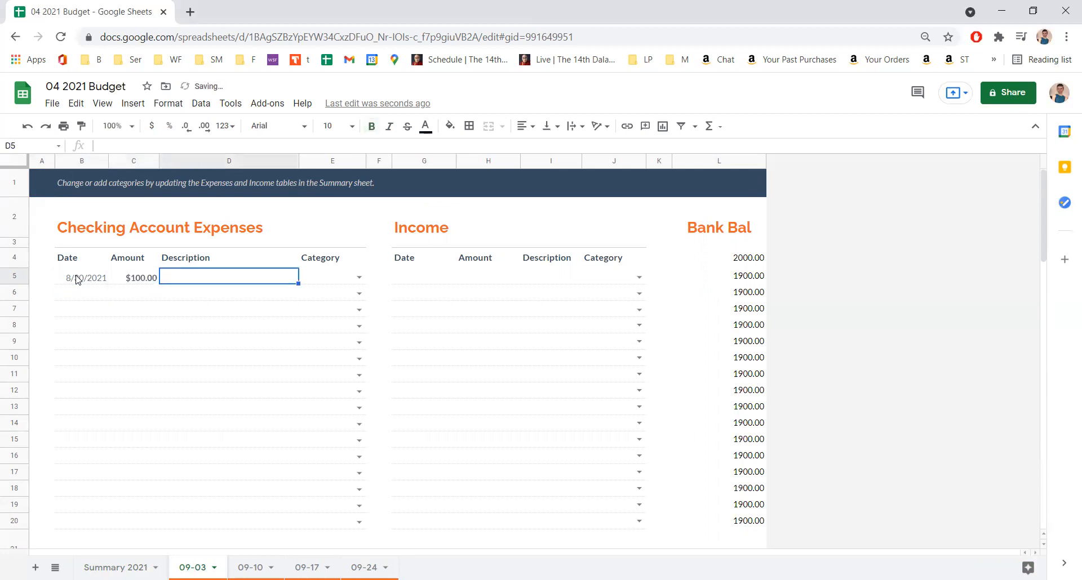
pyautogui.write('Groceris')
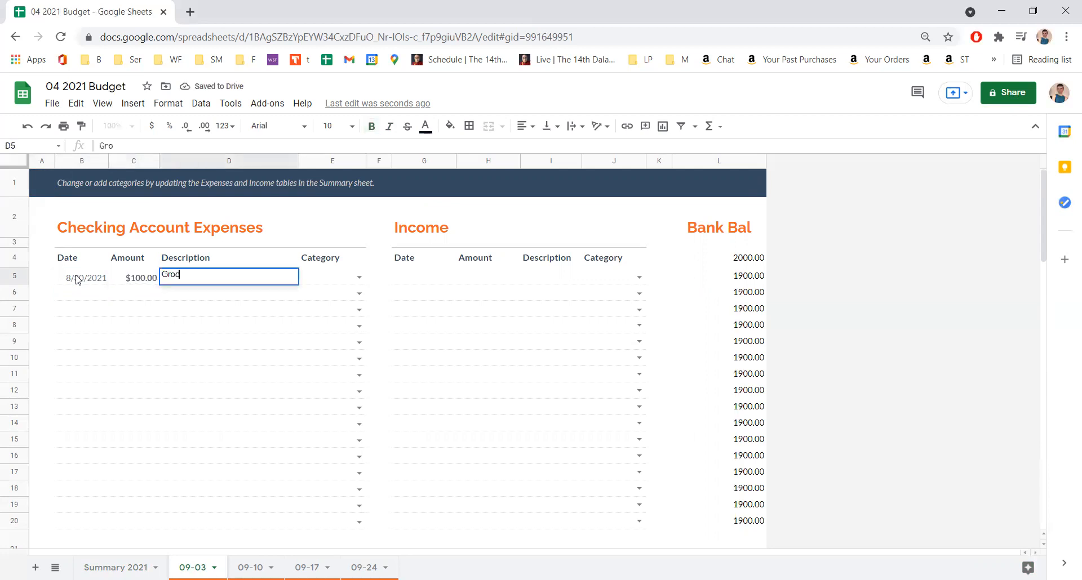
pyautogui.press('BackSpace')
pyautogui.write('es')
pyautogui.press('Return')
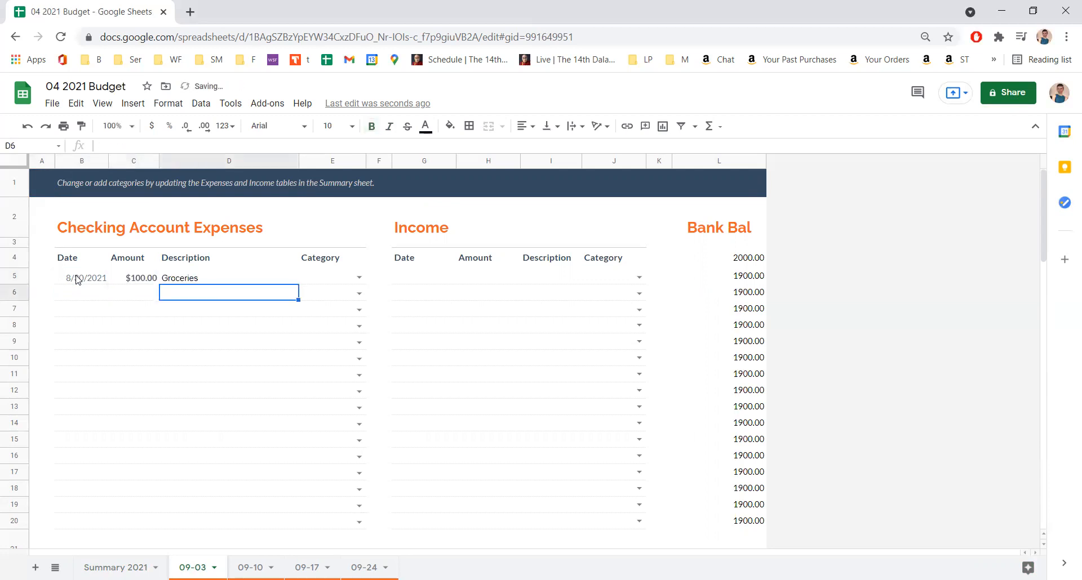
# Set the first expense's category in E5 to Groceries and check the running balance formula in L5.
pyautogui.press('Up')
pyautogui.press('Right')
pyautogui.write('gr')
pyautogui.press('BackSpace')
pyautogui.press('BackSpace')
pyautogui.write('gr')
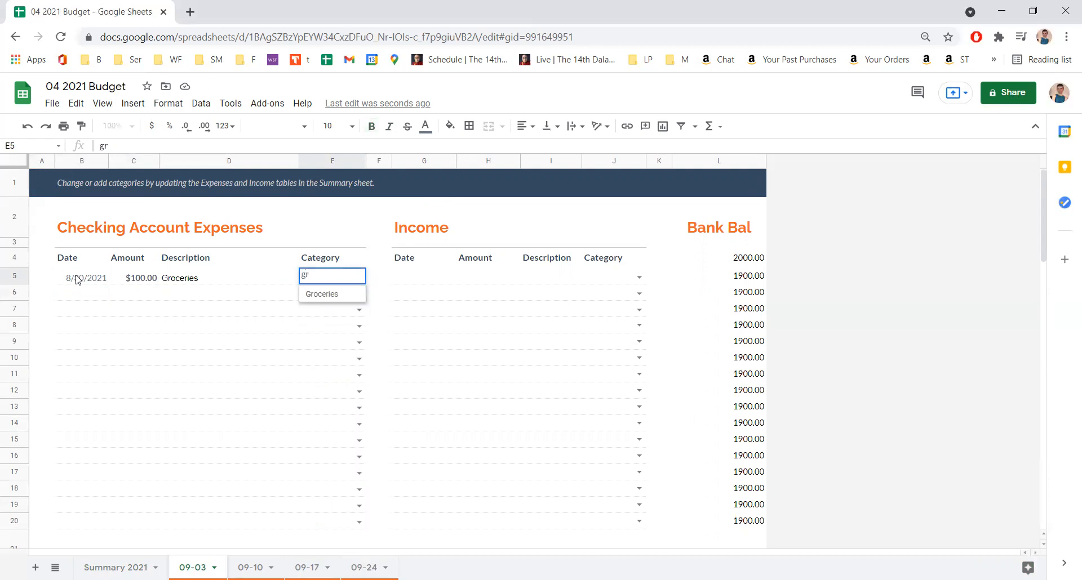
pyautogui.click(329, 297)
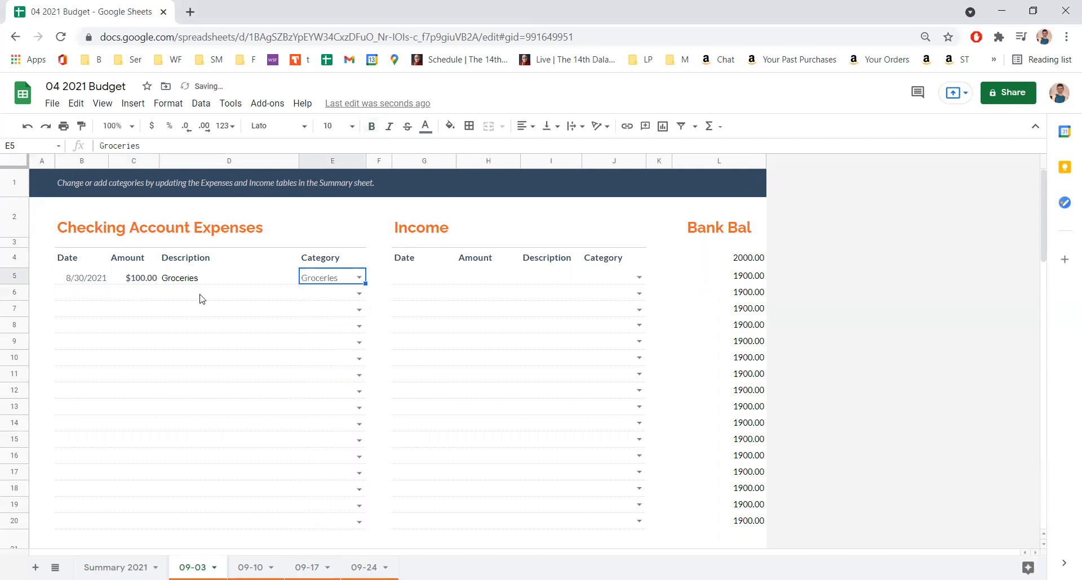
pyautogui.click(140, 279)
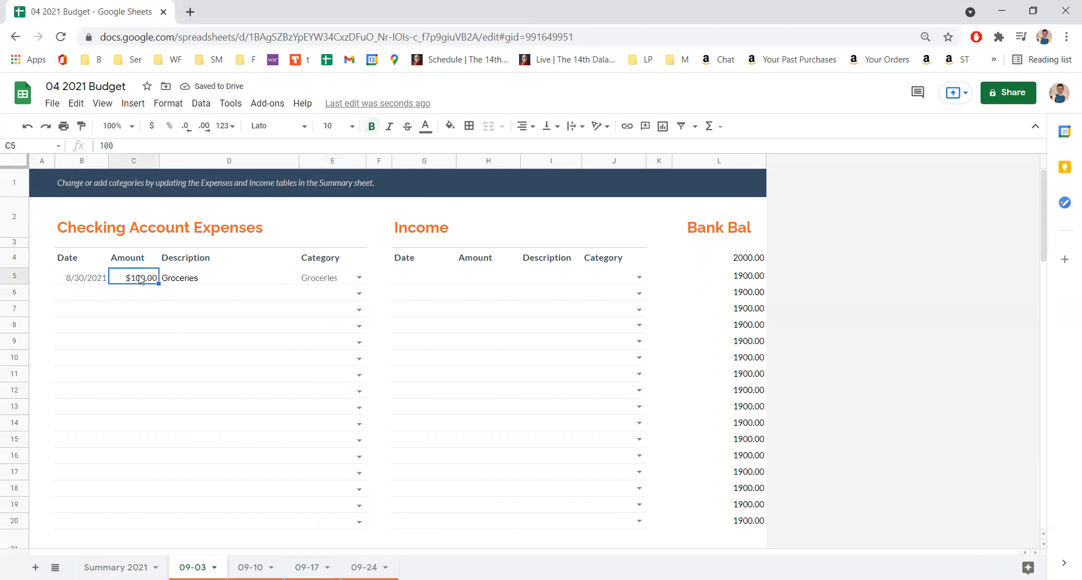
pyautogui.click(740, 277)
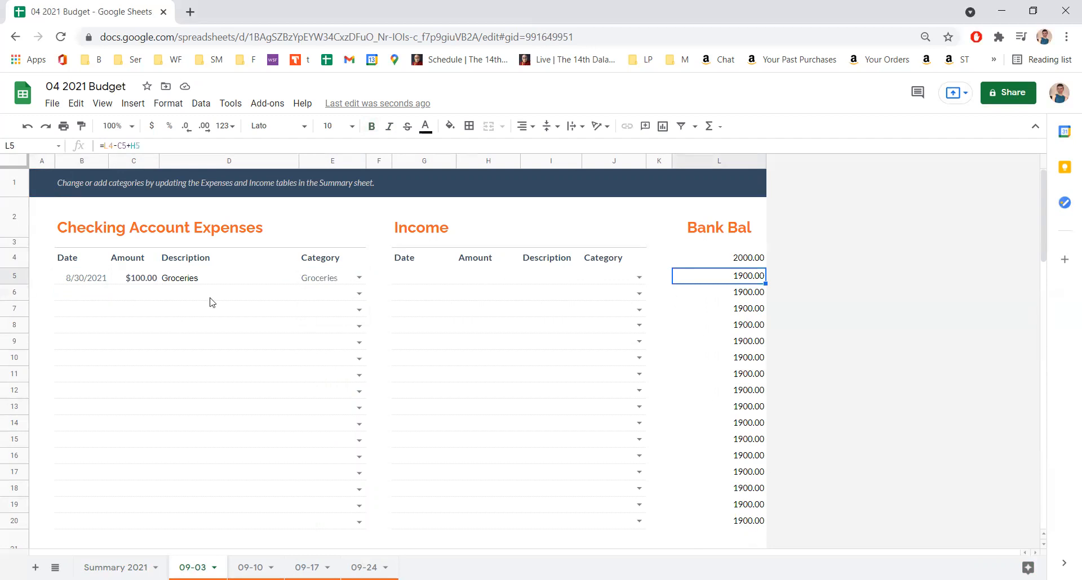
# Enter the date 8/30/2021 for the second checking account expense in B6.
pyautogui.click(76, 297)
pyautogui.doubleClick(75, 294)
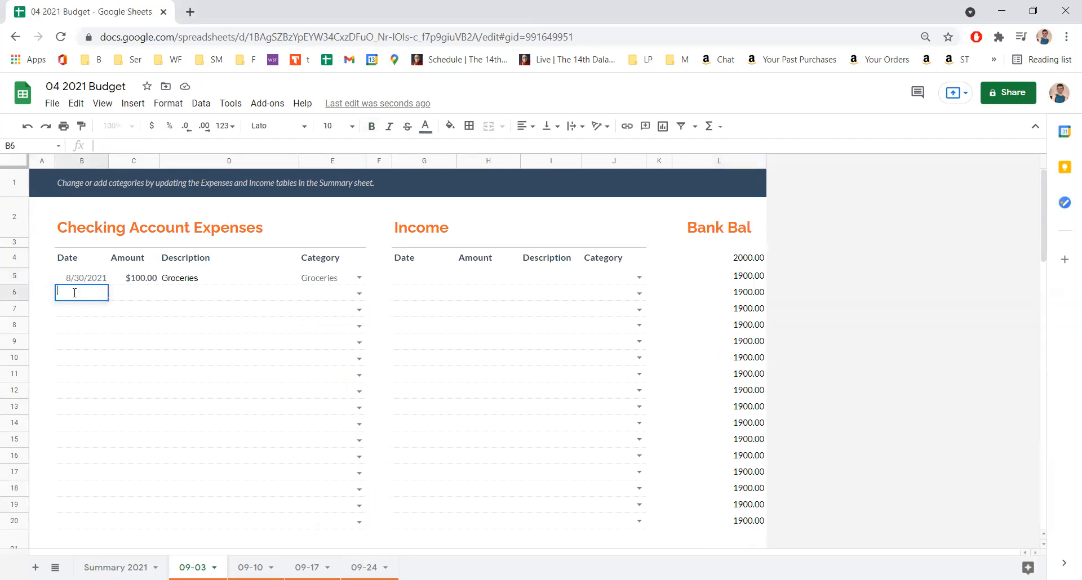
pyautogui.write('08-')
pyautogui.write('/')
pyautogui.write('30/21')
pyautogui.press('Return')
pyautogui.press('Up')
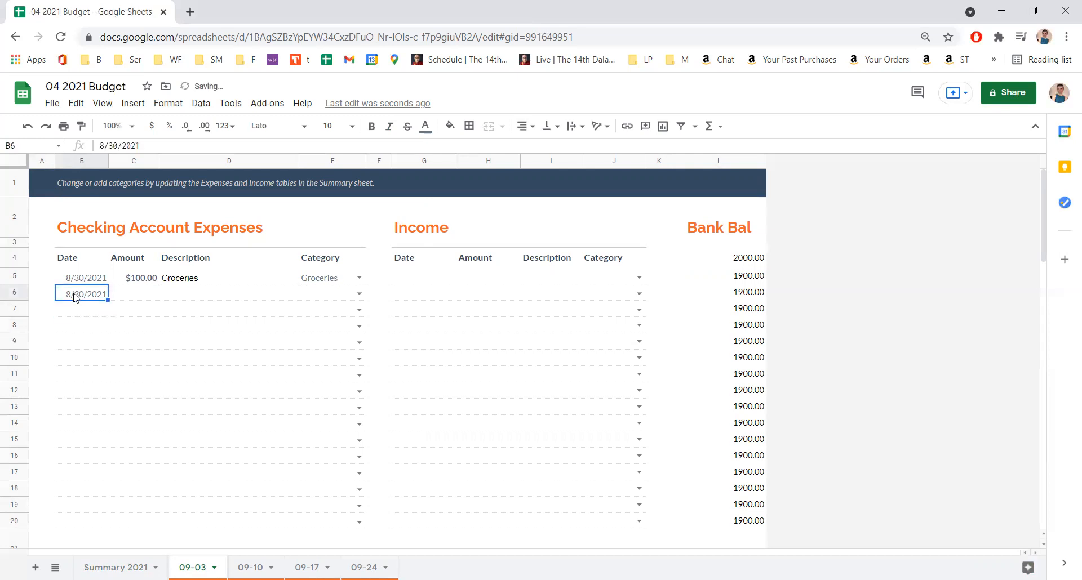
# Enter an amount of 50 and the description "Eating out" for the second expense in row 6.
pyautogui.press('Right')
pyautogui.write('1')
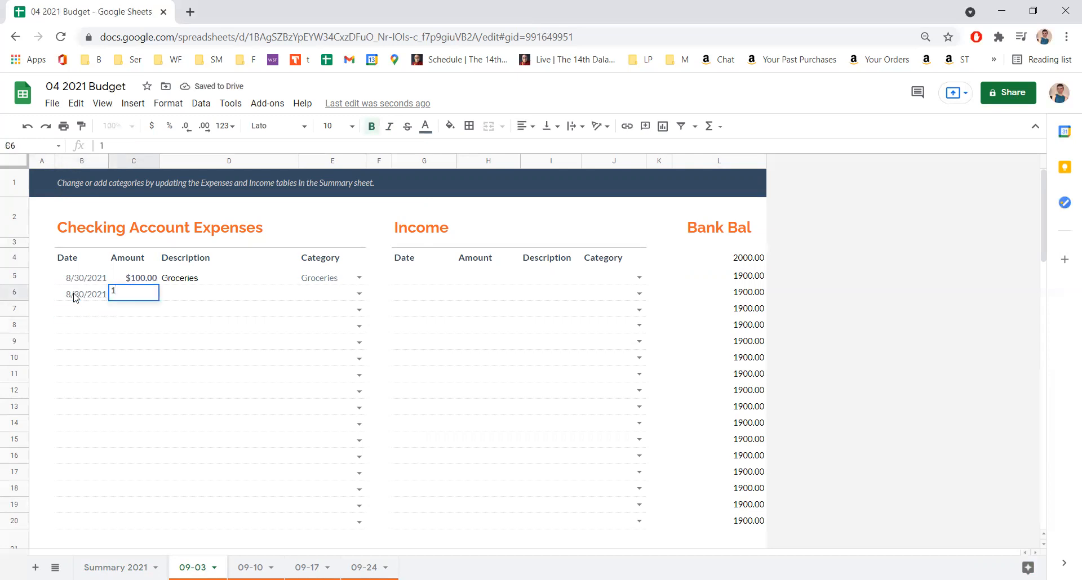
pyautogui.press('BackSpace')
pyautogui.write('50')
pyautogui.press('Tab')
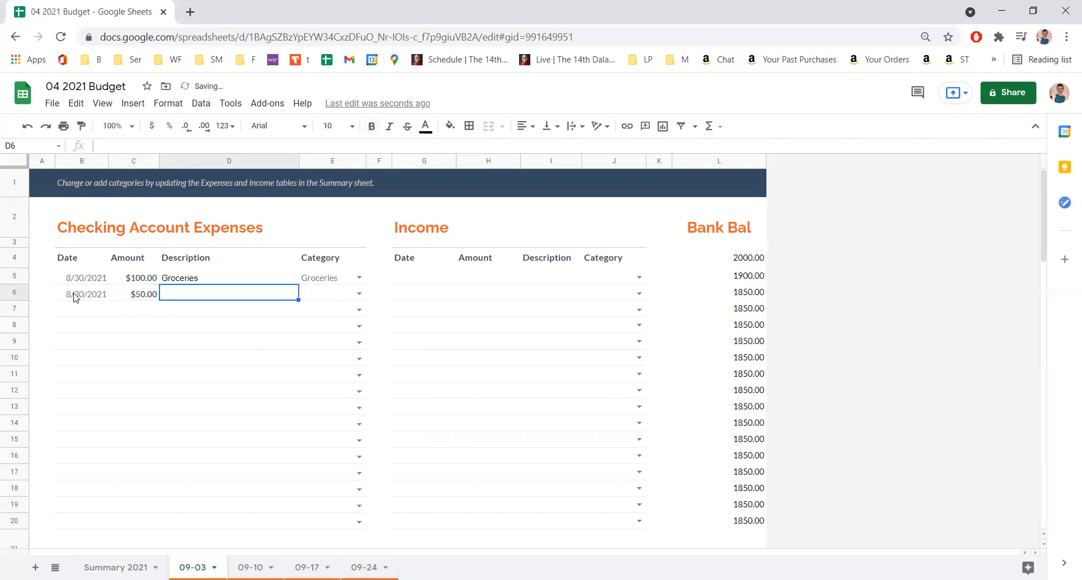
pyautogui.write('Eating')
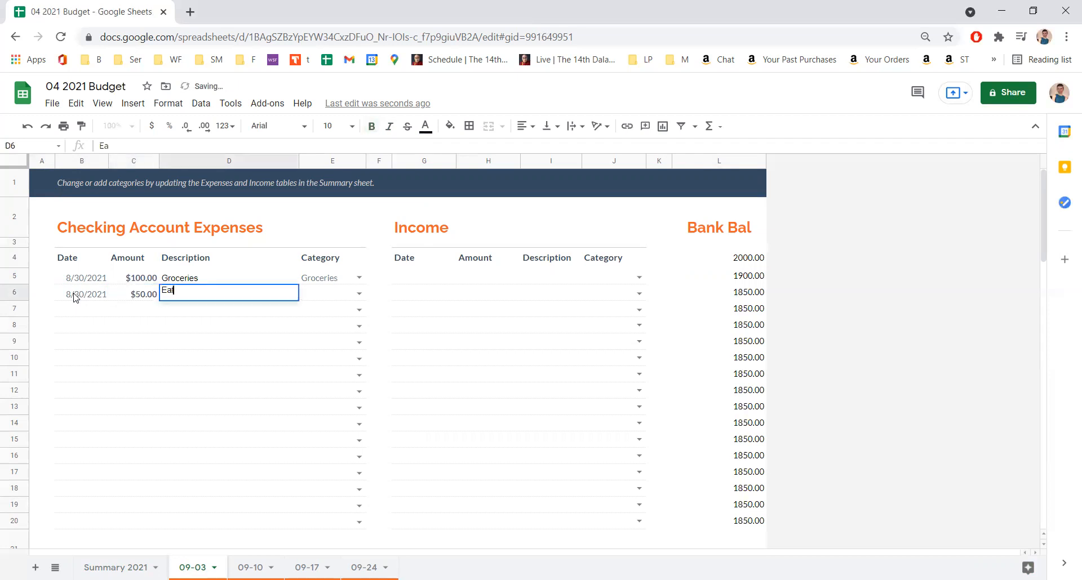
pyautogui.write(' out')
pyautogui.press('Tab')
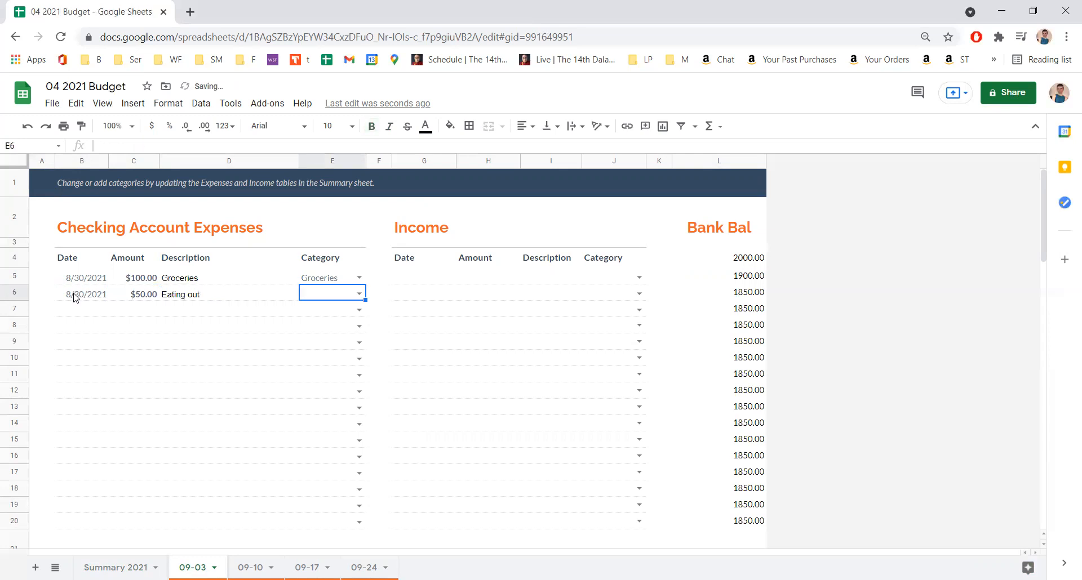
# Set the second expense's category in E6 to Eating Out and review the descriptions in D5 and D6.
pyautogui.write('ea')
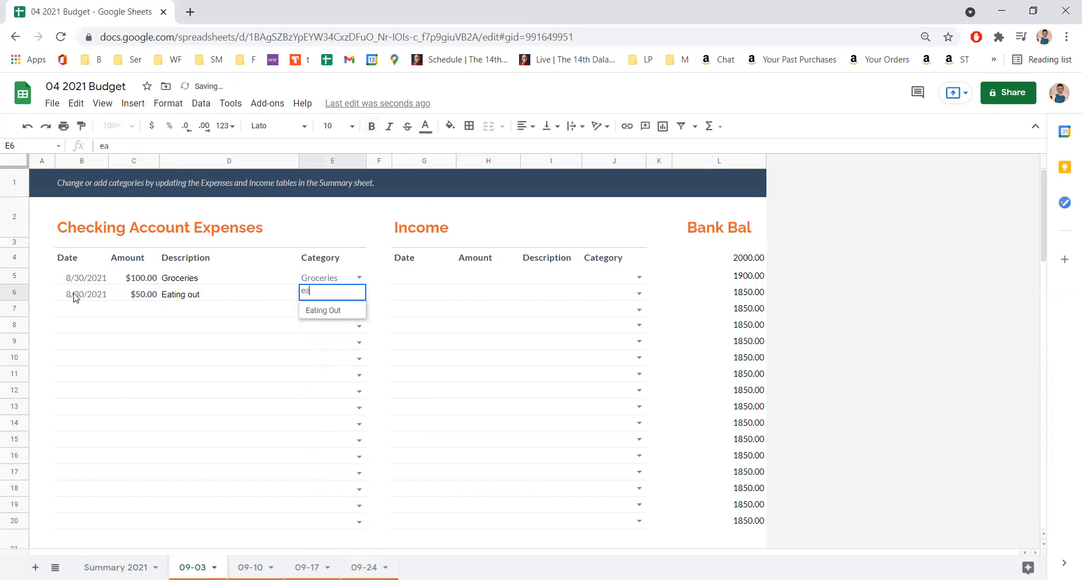
pyautogui.press('Return')
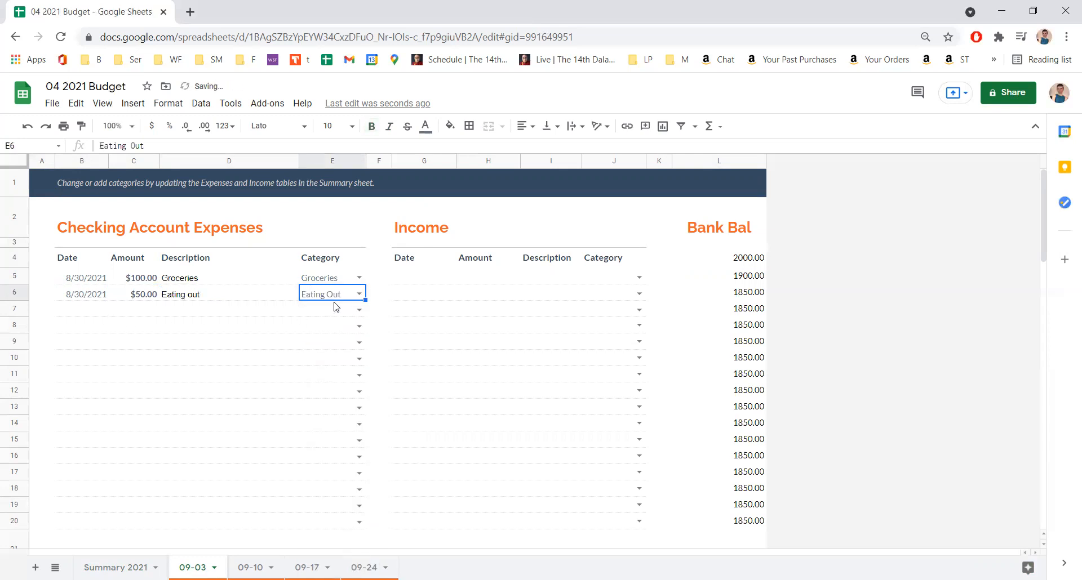
pyautogui.click(169, 298)
pyautogui.press('Up')
pyautogui.click(173, 298)
pyautogui.click(188, 280)
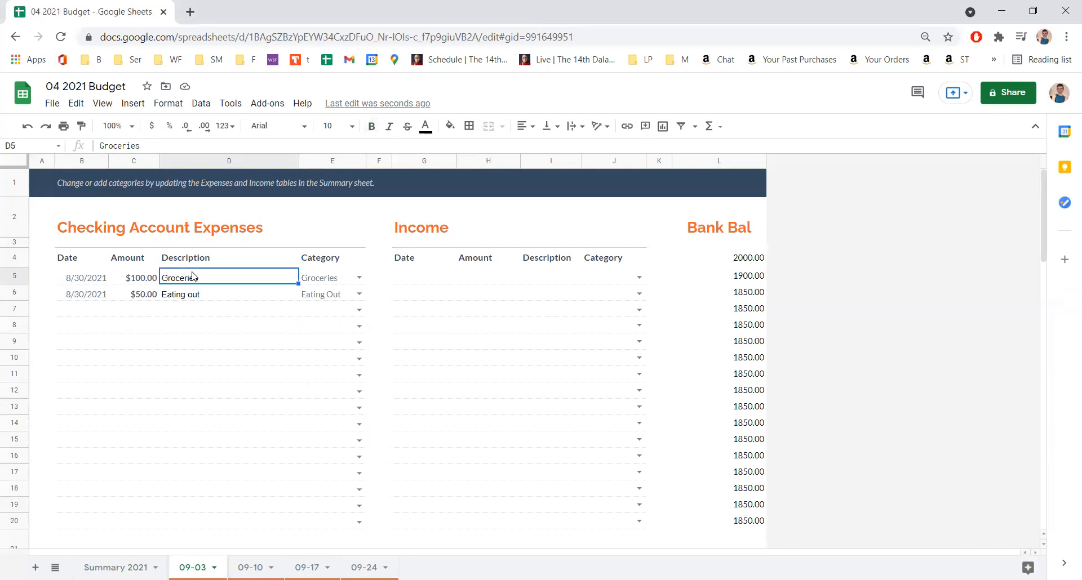
pyautogui.click(193, 297)
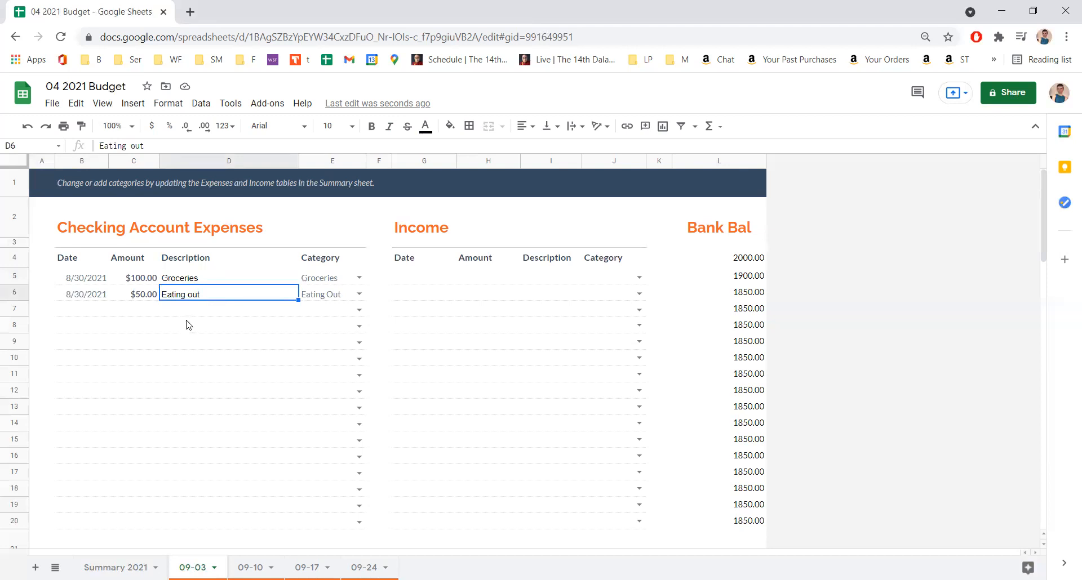
# Start a third expense in row 7 with the date 8/31/2021 and an amount of 1500.
pyautogui.click(79, 314)
pyautogui.write('08/31/')
pyautogui.write('2')
pyautogui.write('021')
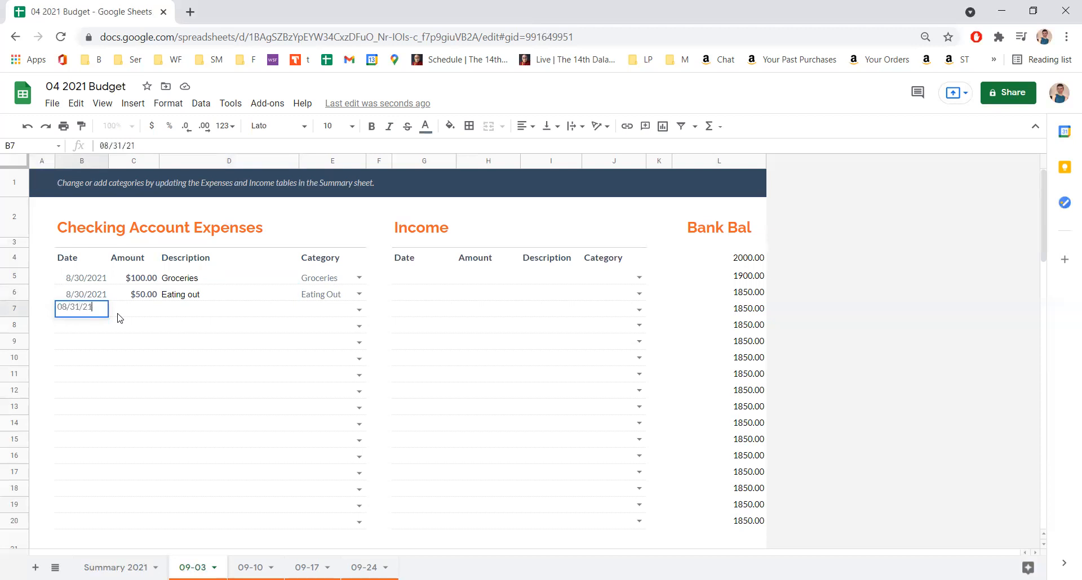
pyautogui.press('Tab')
pyautogui.write('1500')
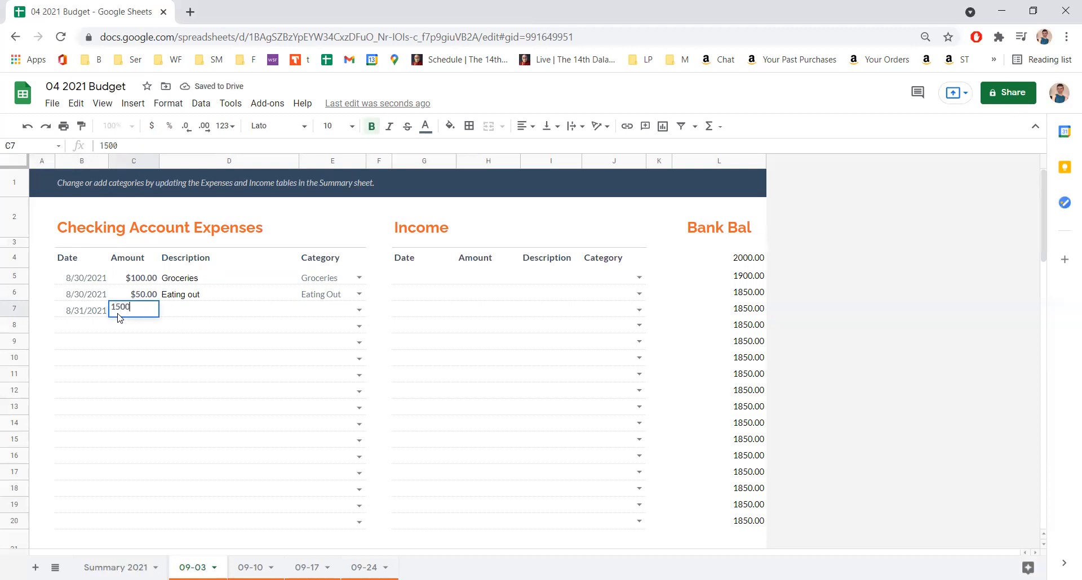
pyautogui.press('Tab')
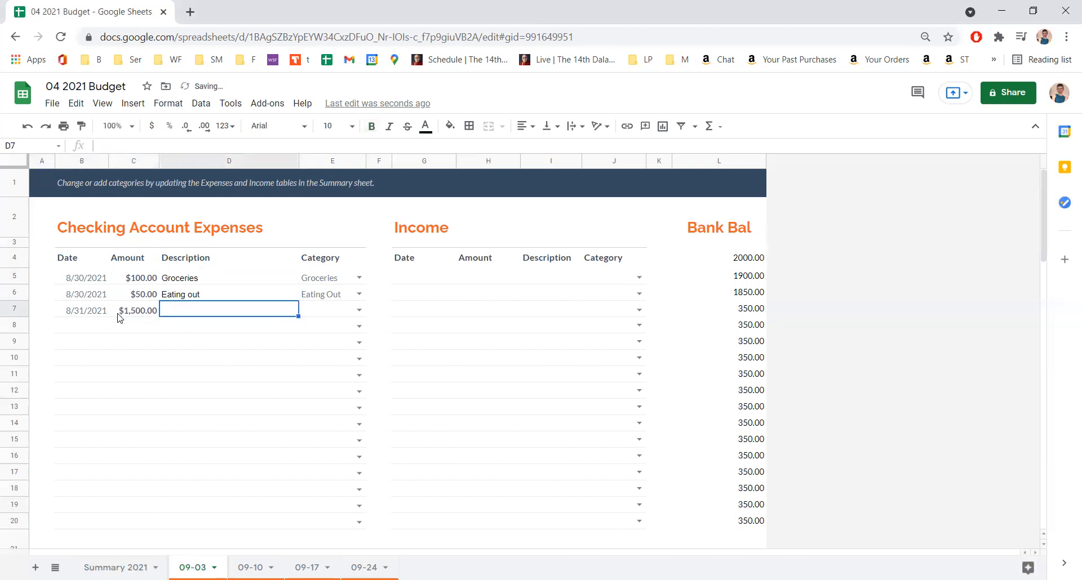
# Describe the third expense as Landlord in D7 and set its category to Rent.
pyautogui.write('Ladndslord')
pyautogui.press('Tab')
pyautogui.press('Return')
pyautogui.write('re')
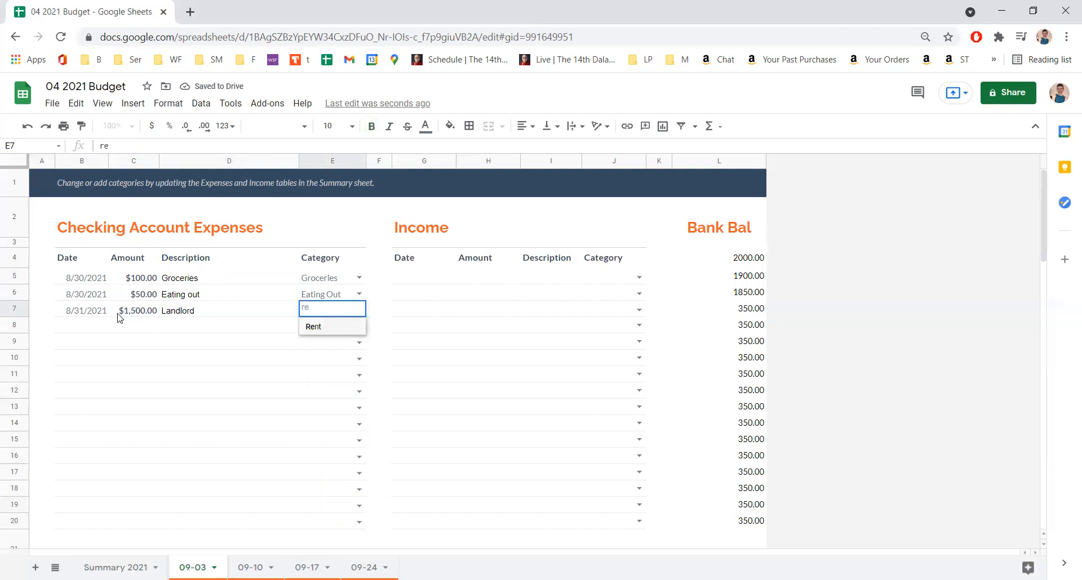
pyautogui.click(324, 337)
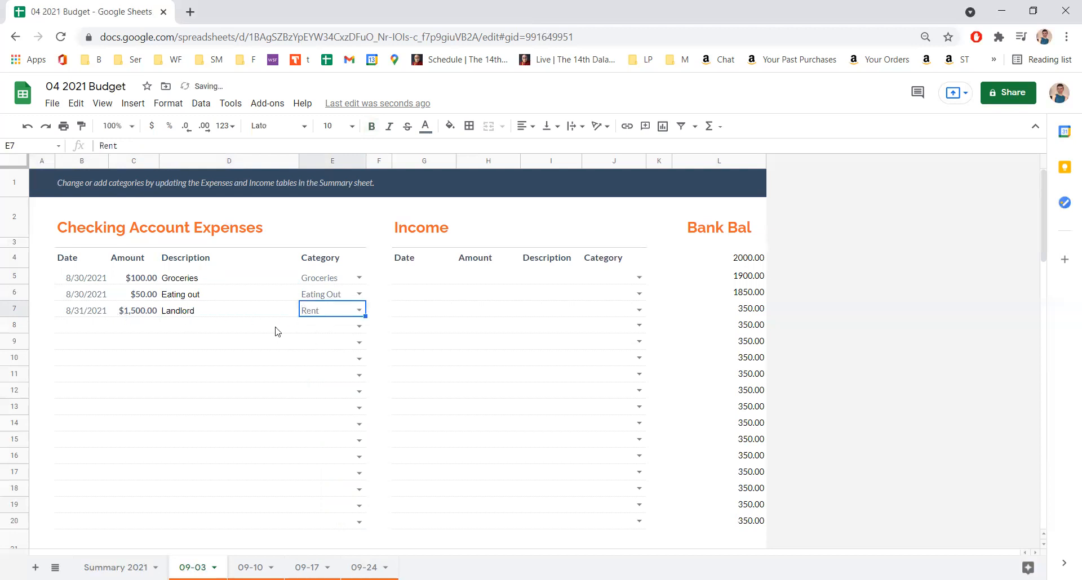
pyautogui.click(203, 313)
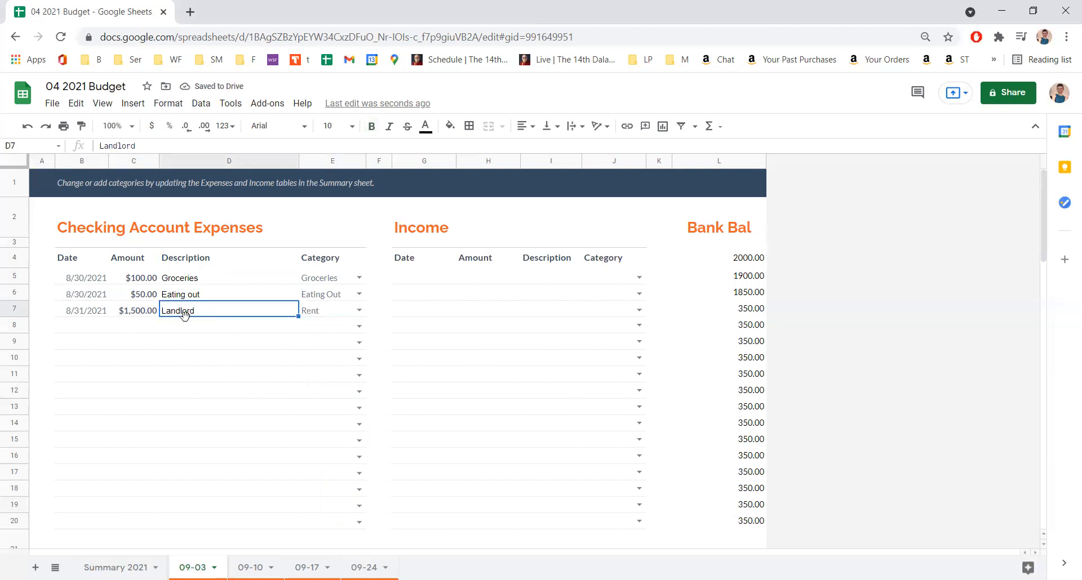
# Start an income entry in row 8 with the date 8/31/2021 and an amount of 2000.
pyautogui.click(77, 330)
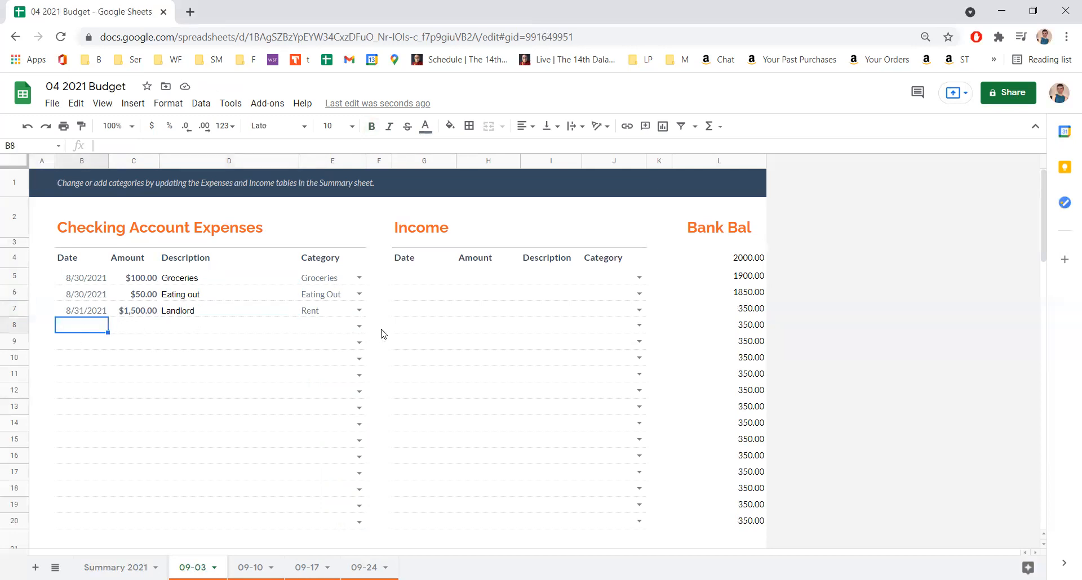
pyautogui.click(421, 325)
pyautogui.write('08/31/21')
pyautogui.press('Tab')
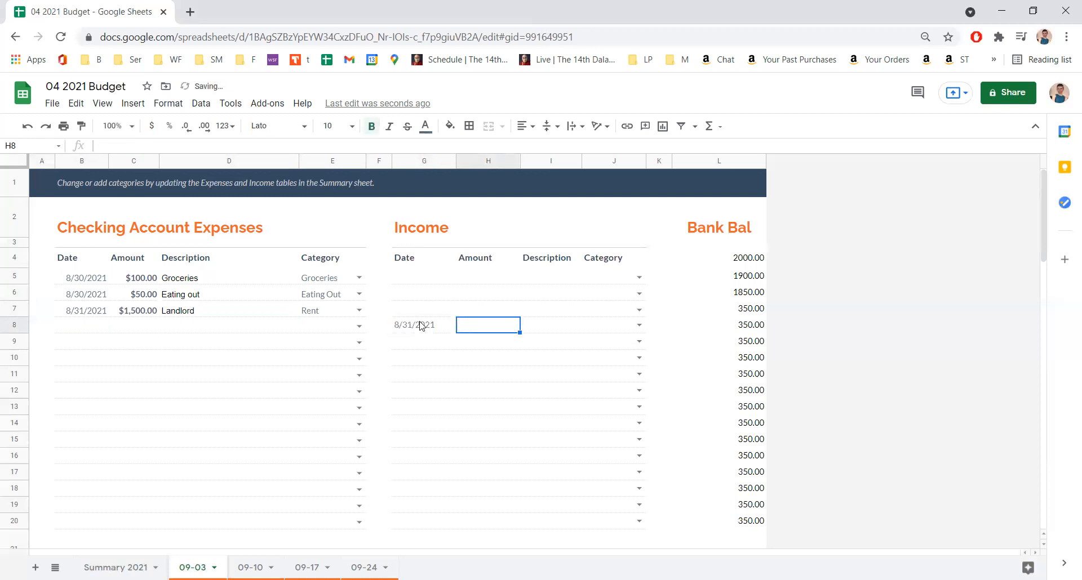
pyautogui.write('2000.')
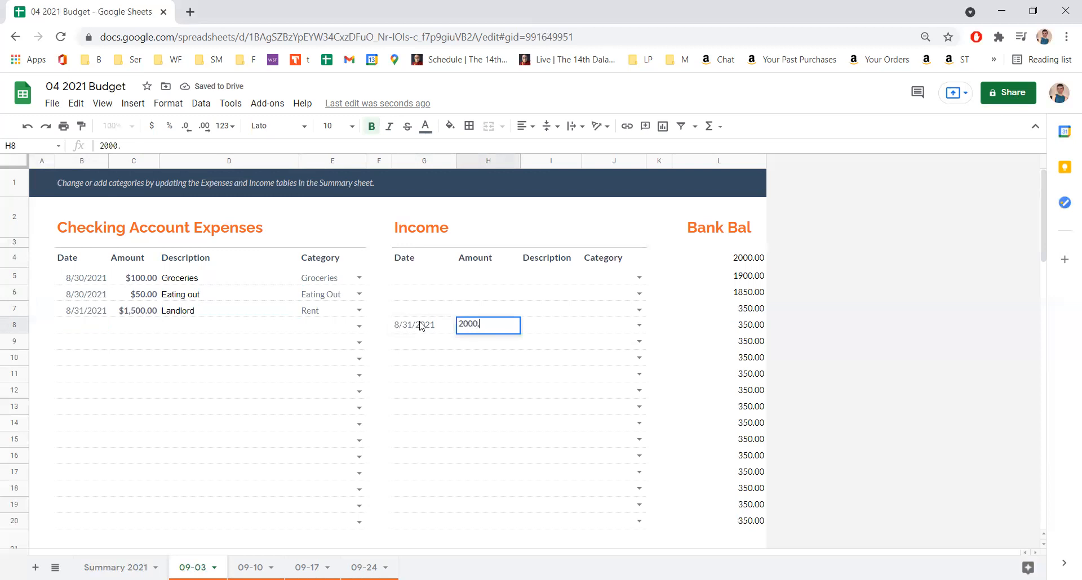
pyautogui.press('Tab')
# Describe the income entry in row 8 as Outside and set its category to Outside.
pyautogui.write('Outside')
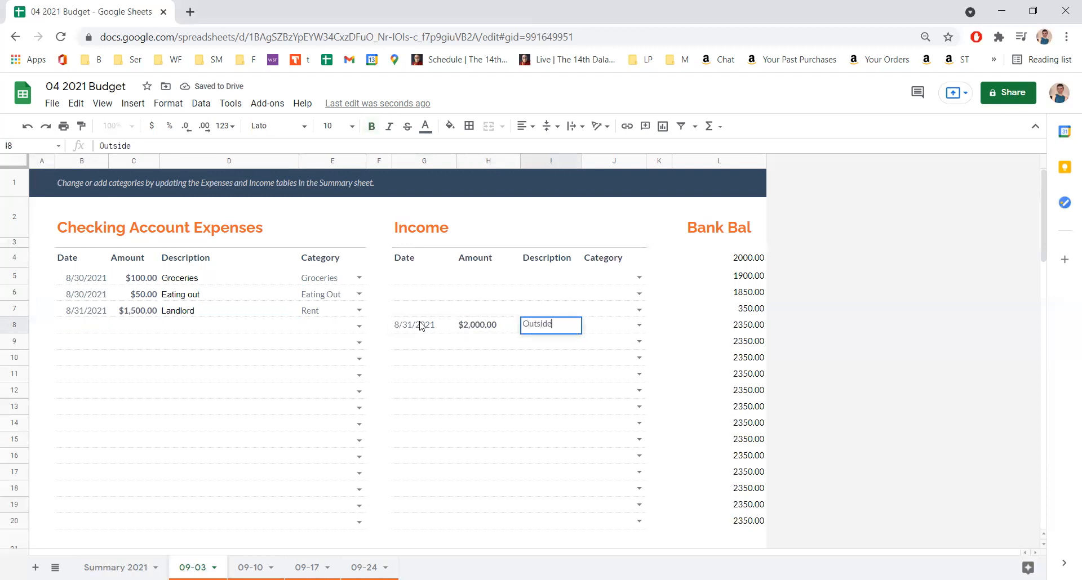
pyautogui.press('Tab')
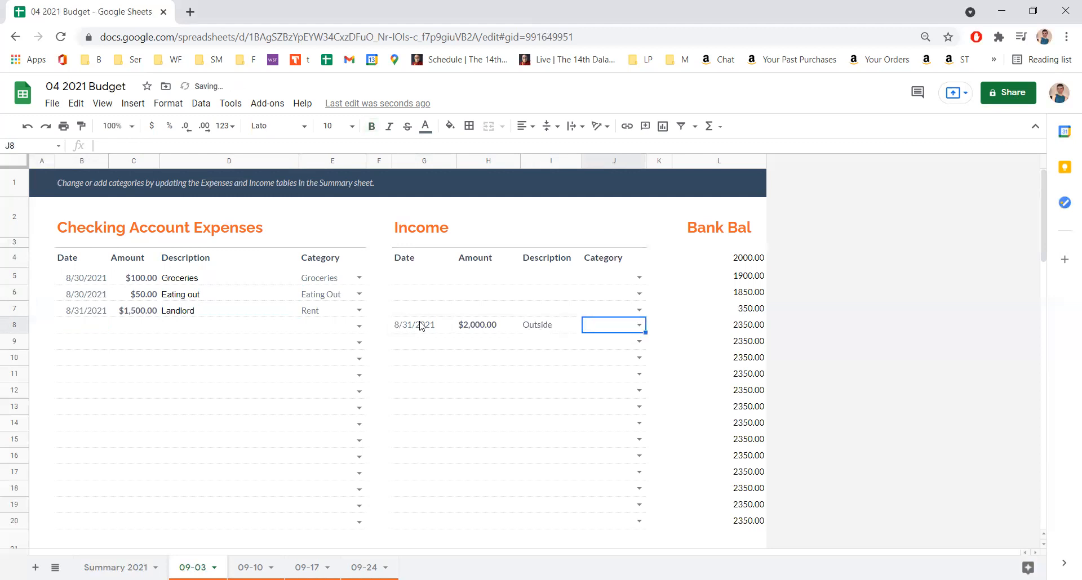
pyautogui.click(638, 325)
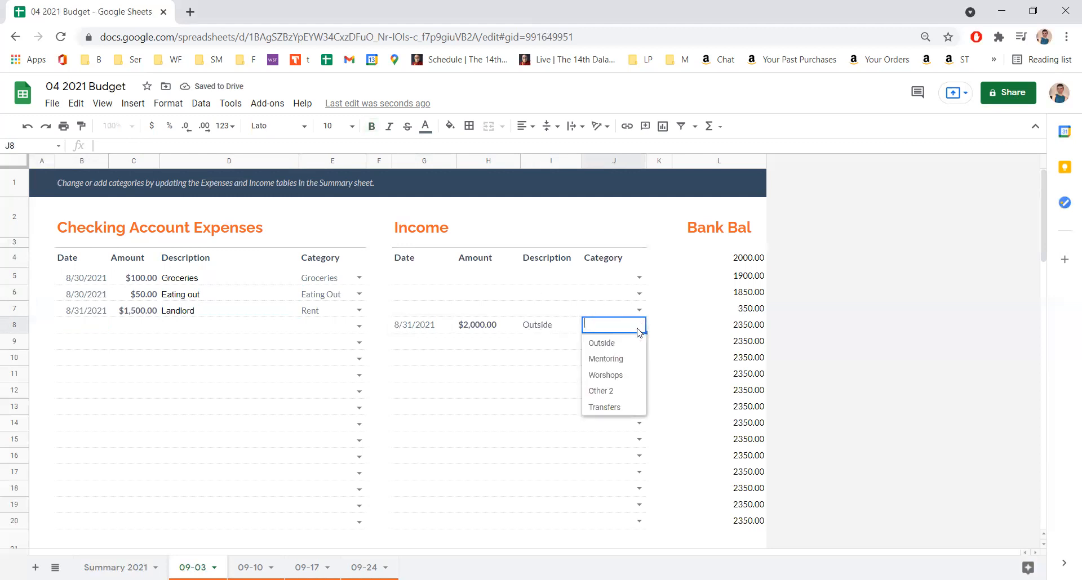
pyautogui.click(613, 345)
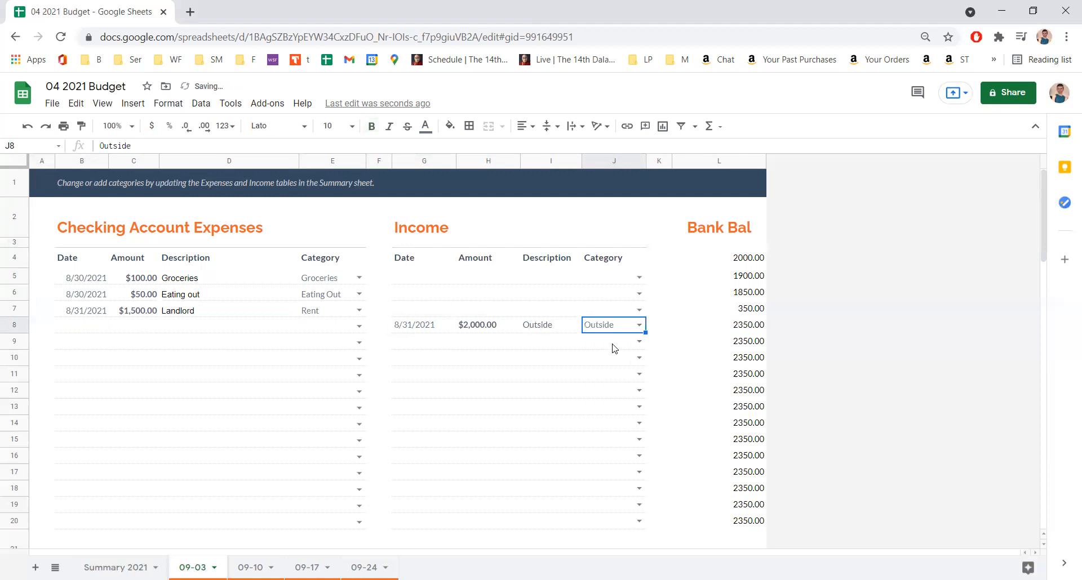
# Examine the running bank balance formulas in column L of the 09-03 sheet.
pyautogui.click(758, 282)
pyautogui.click(755, 327)
pyautogui.click(753, 360)
pyautogui.click(754, 424)
pyautogui.click(753, 457)
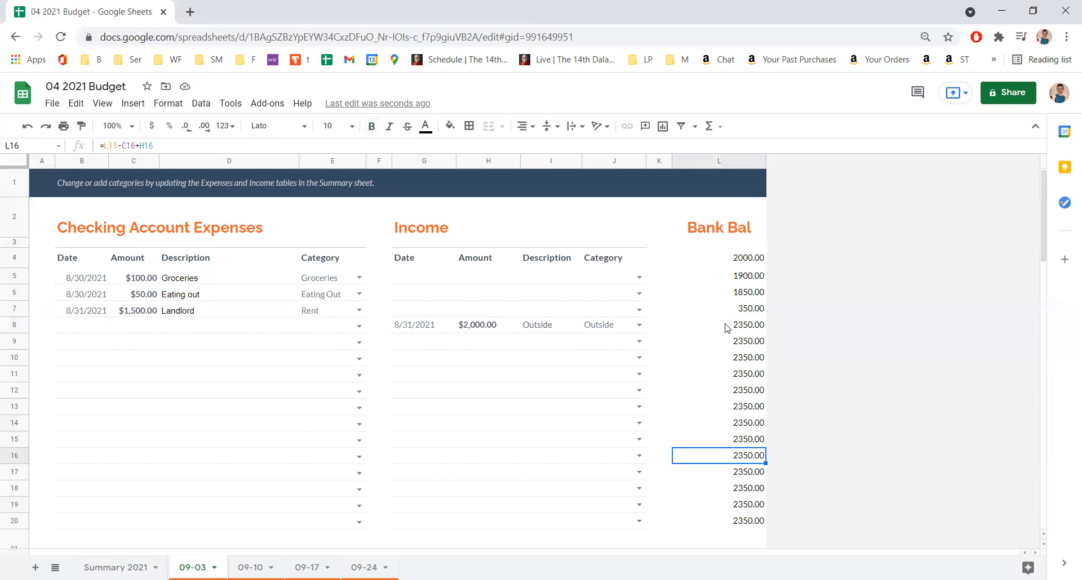
pyautogui.click(459, 362)
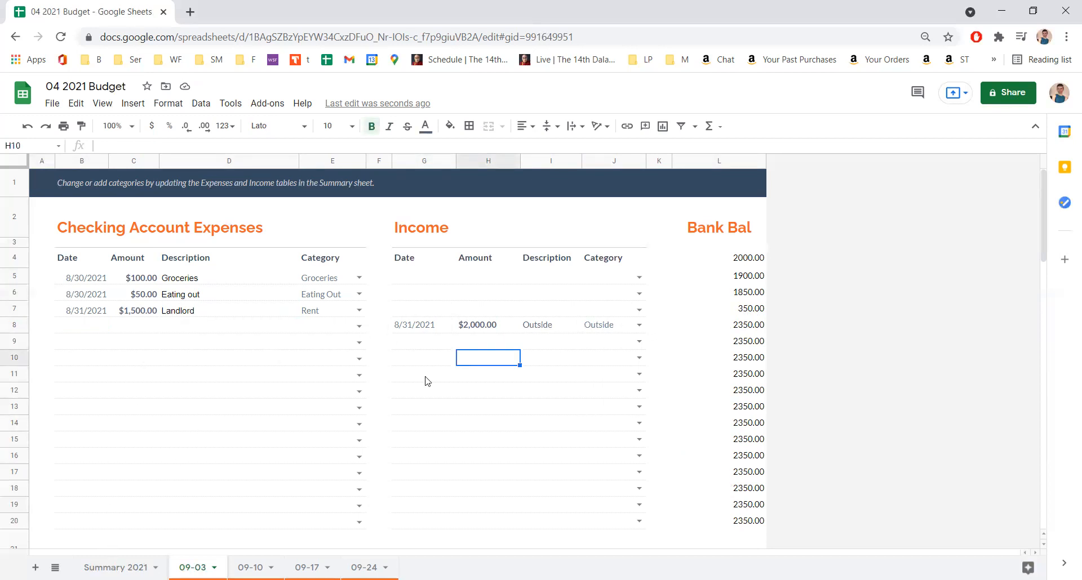
pyautogui.click(255, 376)
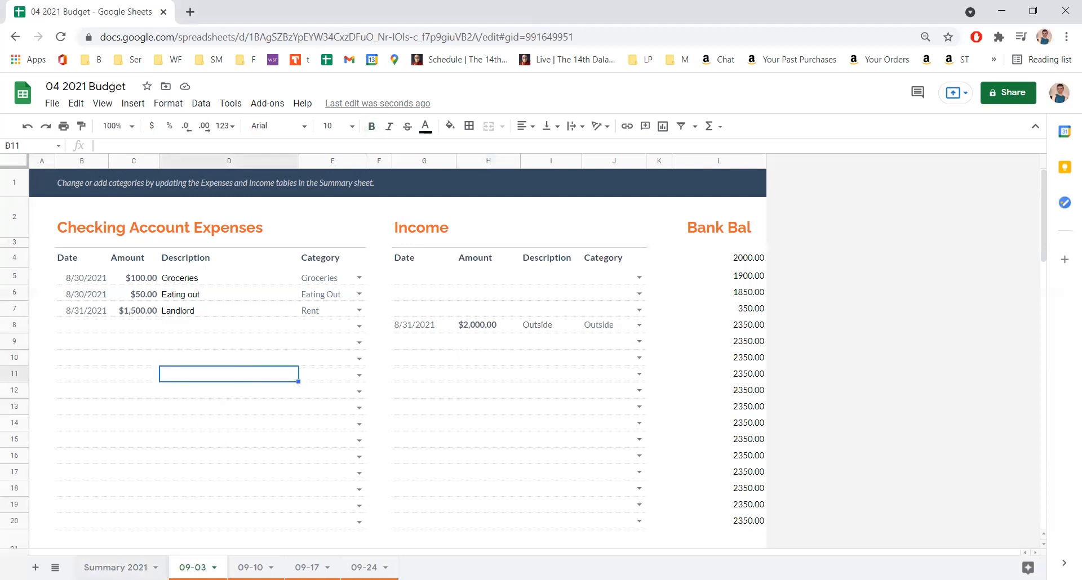
# Review the 09-03 actual income by category in the Summary 2021 sheet.
pyautogui.hotkey('ctrl', 'shift', 'pageup')
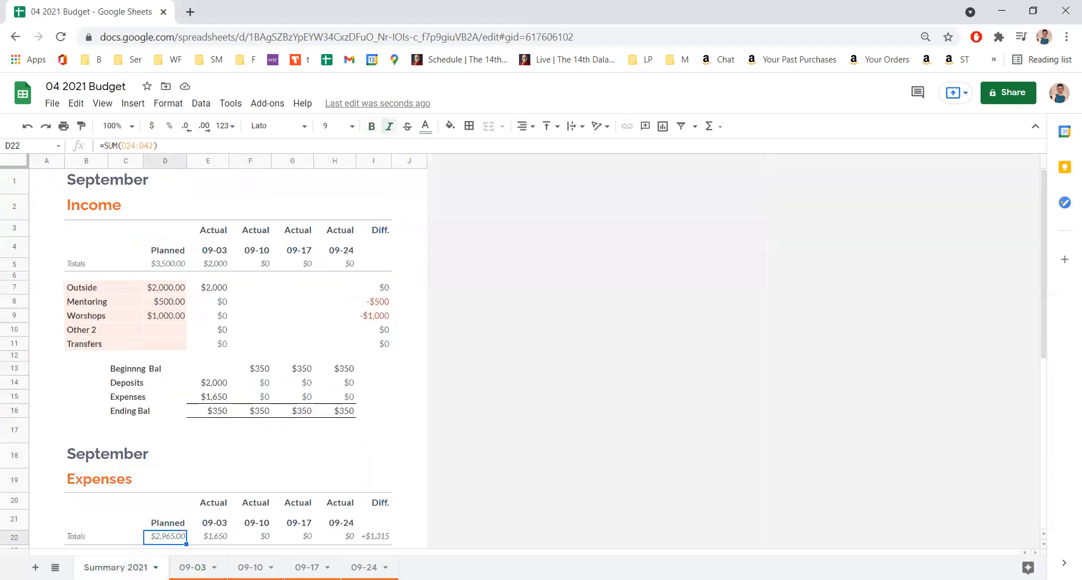
pyautogui.click(191, 523)
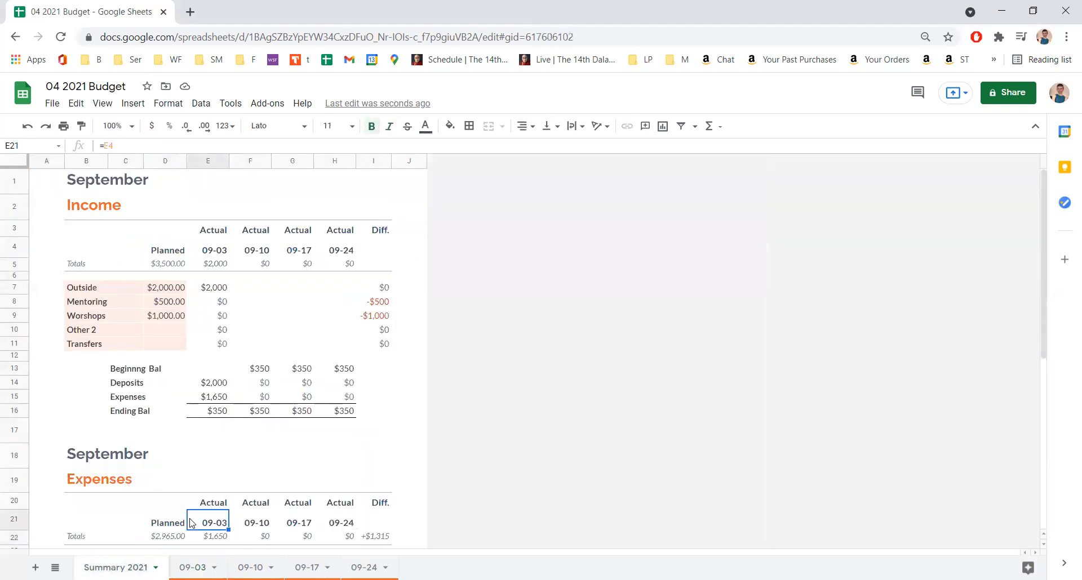
pyautogui.click(213, 294)
pyautogui.press('Down')
pyautogui.press('Down')
pyautogui.press('Down')
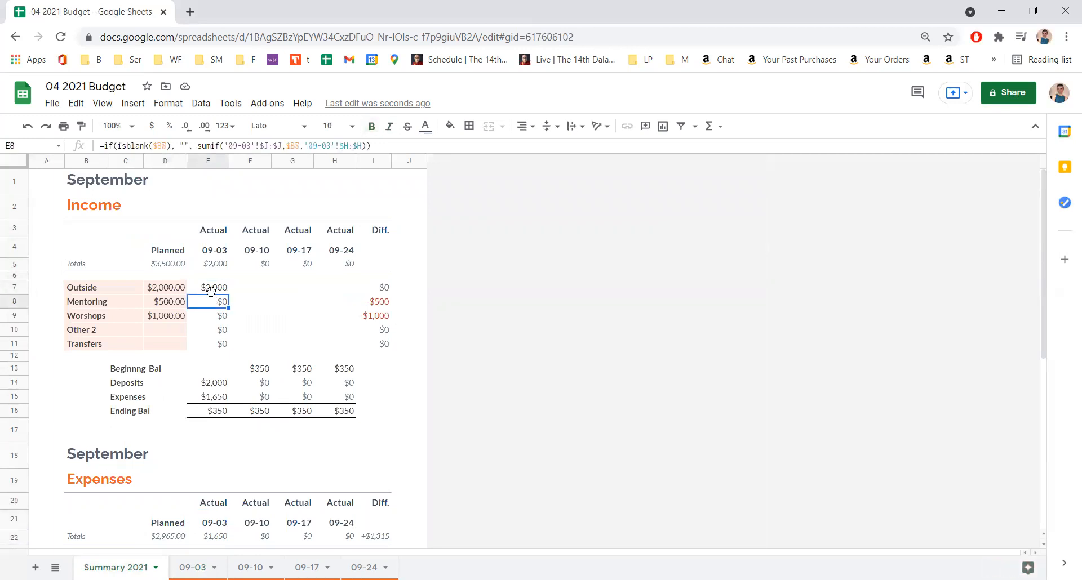
# Review the 09-03 actual expenses for Rent, Groceries and Eating Out in the Summary 2021 sheet.
pyautogui.press('Down')
pyautogui.press('Down')
pyautogui.press('Down')
pyautogui.press('Down')
pyautogui.press('Down')
pyautogui.press('Down')
pyautogui.press('Down')
pyautogui.press('Down')
pyautogui.press('Down')
pyautogui.press('Down')
pyautogui.press('Down')
pyautogui.press('Down')
pyautogui.press('Down')
pyautogui.press('Down')
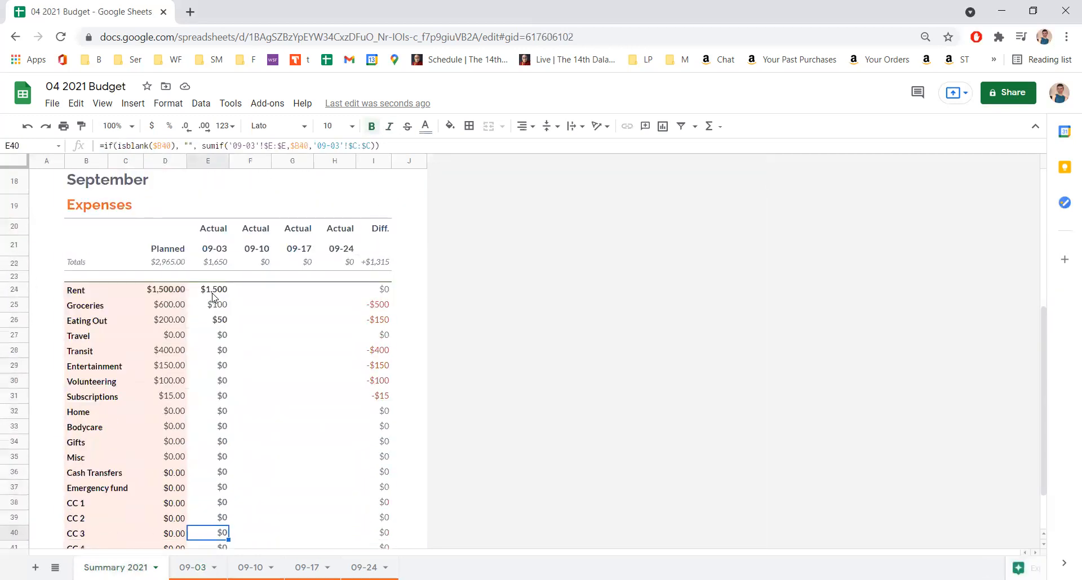
pyautogui.press('Down')
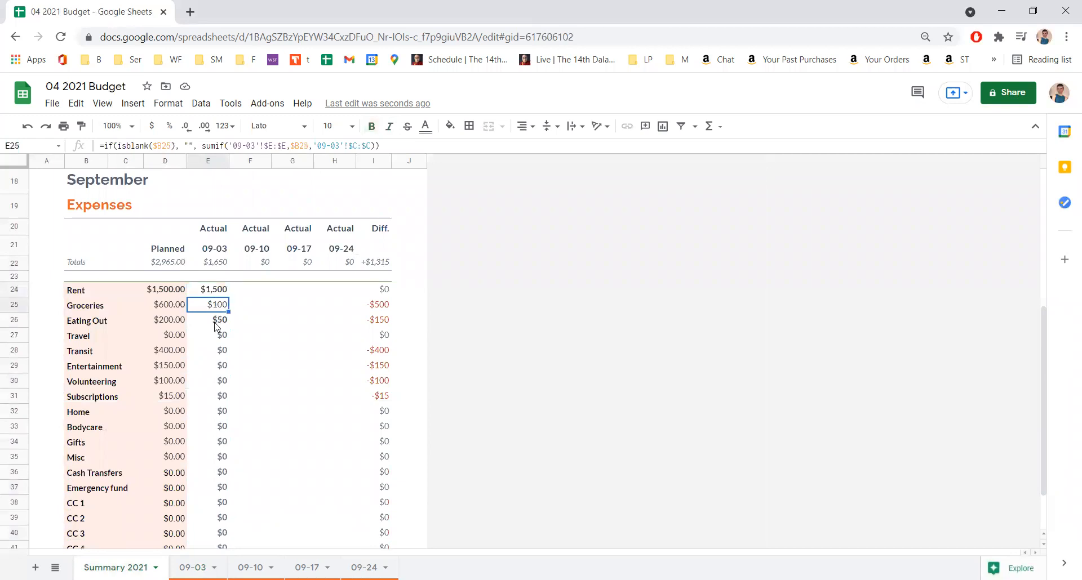
pyautogui.press('Down')
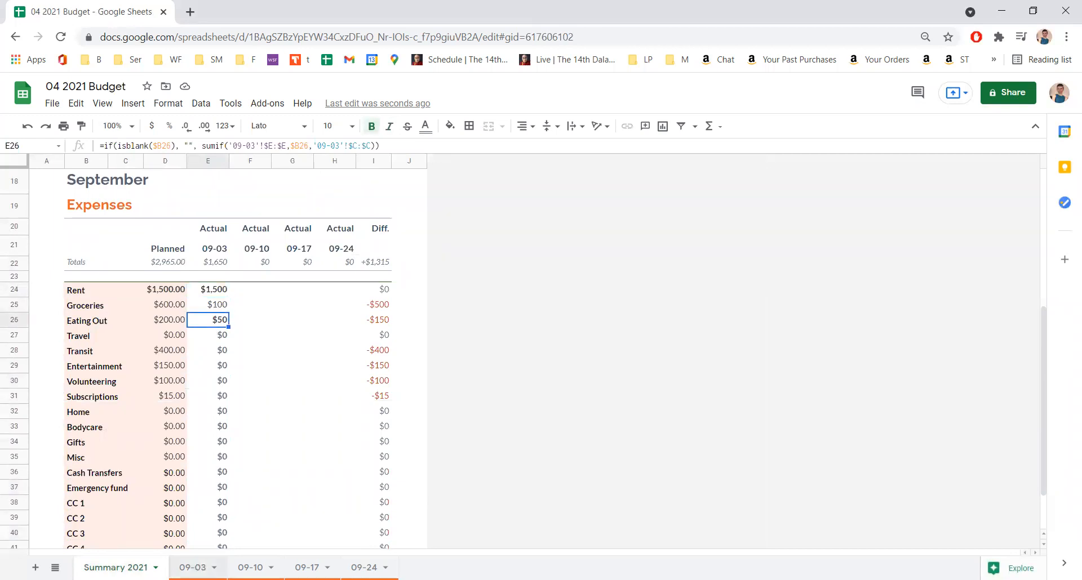
# Return to the 09-03 sheet and look over its checking account and cash sections.
pyautogui.click(193, 568)
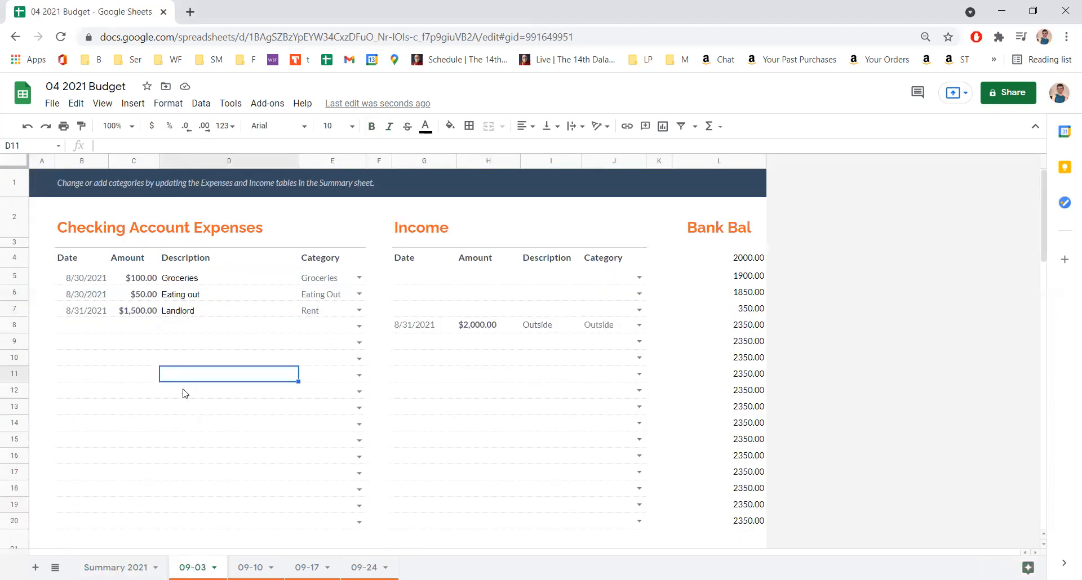
pyautogui.click(132, 356)
pyautogui.press('Up')
pyautogui.press('Up')
pyautogui.press('Up')
pyautogui.press('Up')
pyautogui.press('Up')
pyautogui.press('Up')
pyautogui.press('Up')
pyautogui.press('Up')
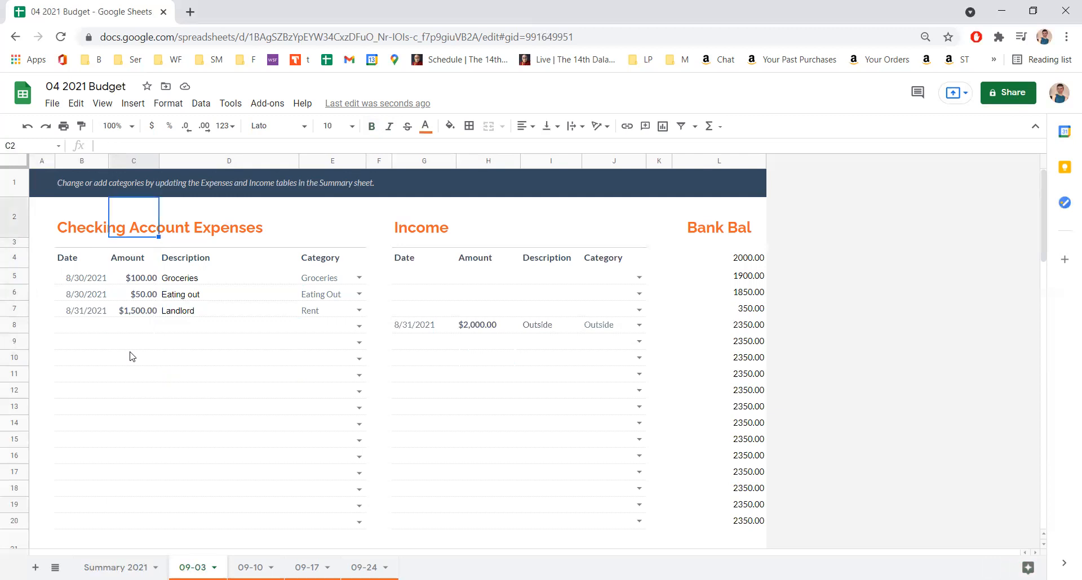
pyautogui.press('Left')
pyautogui.press('Down')
pyautogui.press('Down')
pyautogui.press('Down')
pyautogui.press('Down')
pyautogui.press('Down')
pyautogui.press('Down')
pyautogui.press('Down')
pyautogui.press('Down')
pyautogui.press('Down')
pyautogui.press('Down')
pyautogui.press('Down')
pyautogui.press('Down')
pyautogui.press('Down')
pyautogui.press('Down')
pyautogui.press('Down')
pyautogui.press('Down')
pyautogui.press('Down')
pyautogui.press('Down')
pyautogui.press('Down')
pyautogui.press('Down')
pyautogui.press('Up')
pyautogui.press('Up')
pyautogui.press('Up')
pyautogui.press('Up')
pyautogui.press('Up')
pyautogui.press('Up')
pyautogui.press('Up')
pyautogui.press('Up')
pyautogui.press('Up')
pyautogui.press('Up')
pyautogui.press('Up')
pyautogui.press('Up')
pyautogui.press('Up')
pyautogui.press('Up')
pyautogui.press('Up')
pyautogui.press('Up')
pyautogui.press('Up')
pyautogui.press('Up')
pyautogui.press('Up')
pyautogui.press('Up')
pyautogui.press('Up')
pyautogui.press('Up')
pyautogui.press('Up')
pyautogui.press('Up')
pyautogui.press('Up')
pyautogui.press('Up')
pyautogui.press('Up')
pyautogui.press('Up')
# Start a checking account expense in row 10 with the date 09/01/2021 and an amount of 60.
pyautogui.press('Down')
pyautogui.press('Down')
pyautogui.press('Down')
pyautogui.press('Down')
pyautogui.press('Down')
pyautogui.press('Down')
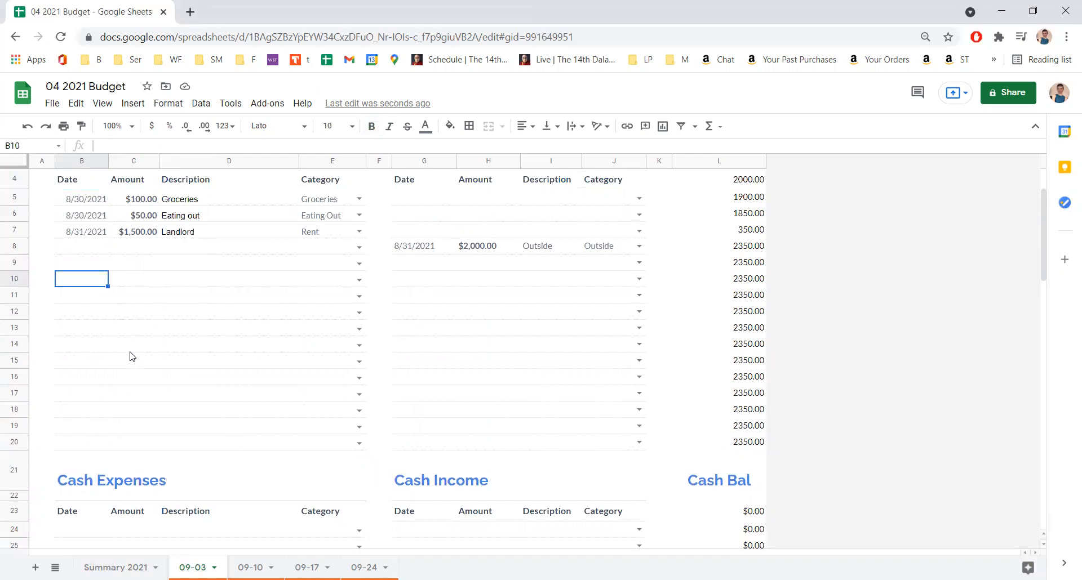
pyautogui.write('0')
pyautogui.write('9/01/2021')
pyautogui.press('Tab')
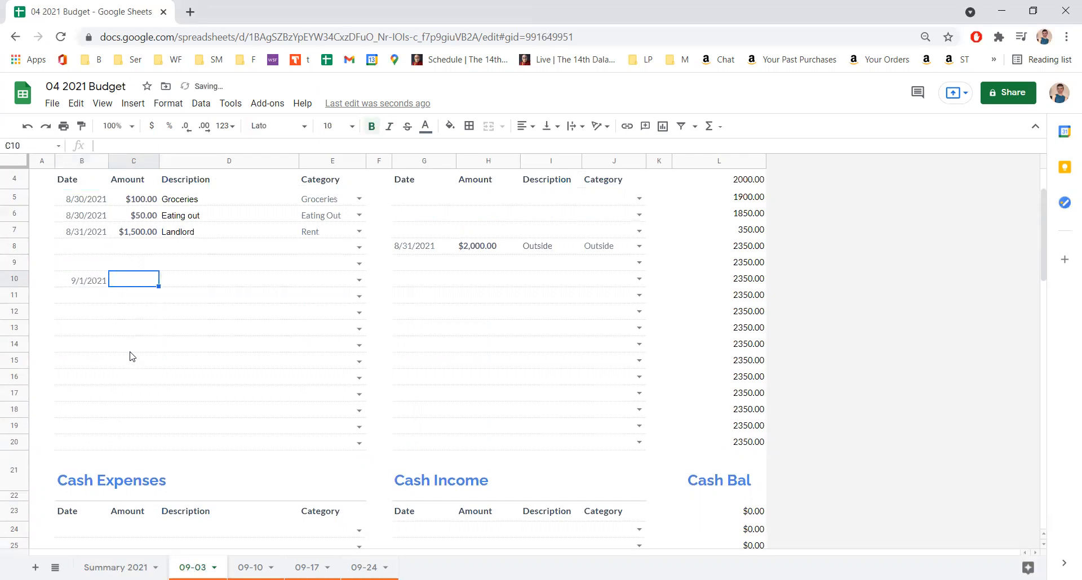
pyautogui.write('60')
pyautogui.press('Tab')
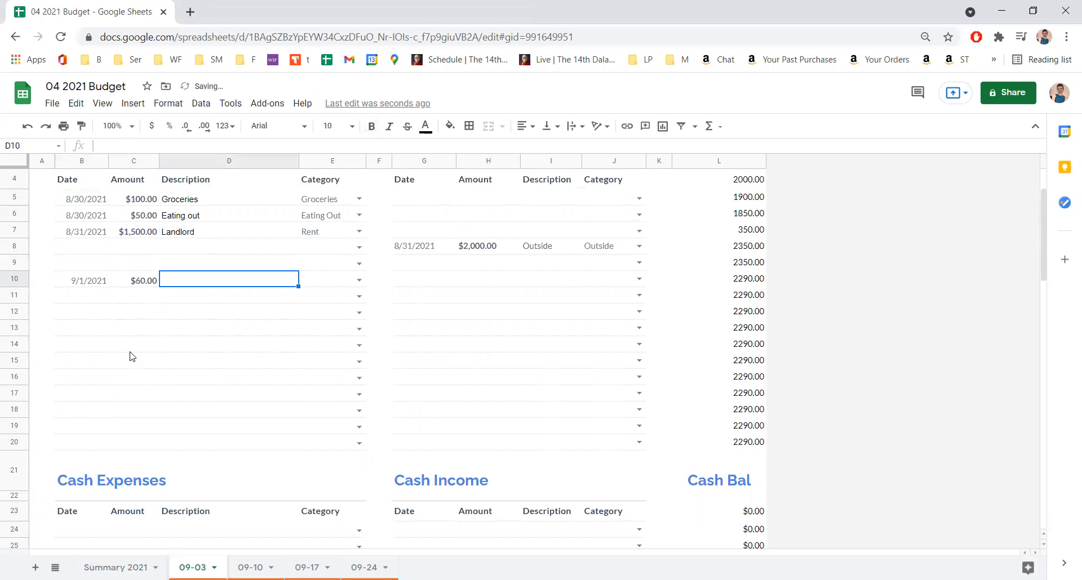
# Describe the row 10 expense as ATM and set its category to Cash Transfers.
pyautogui.write('AT')
pyautogui.press('Tab')
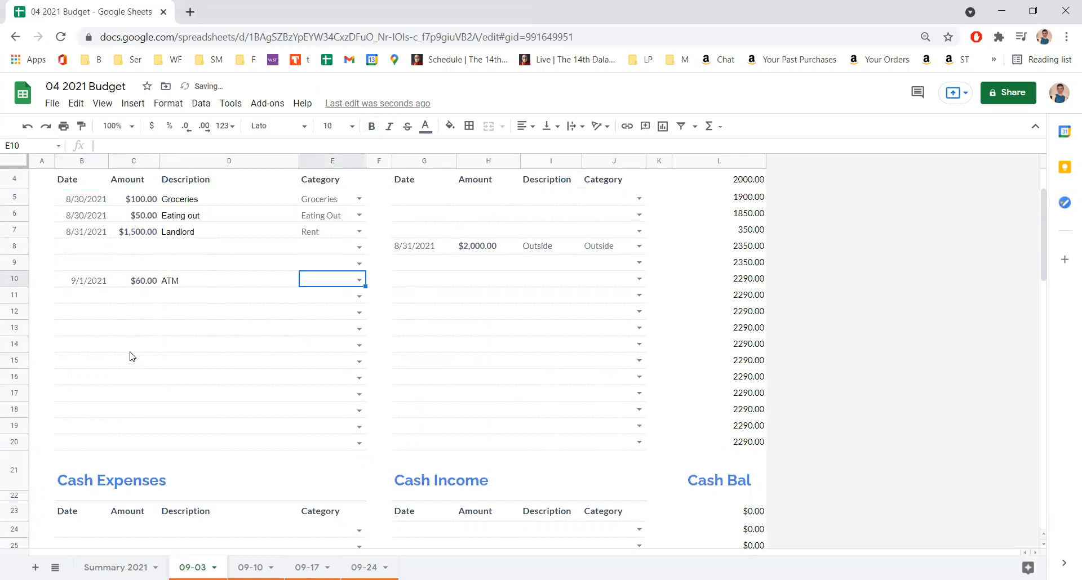
pyautogui.click(359, 280)
pyautogui.write('tr')
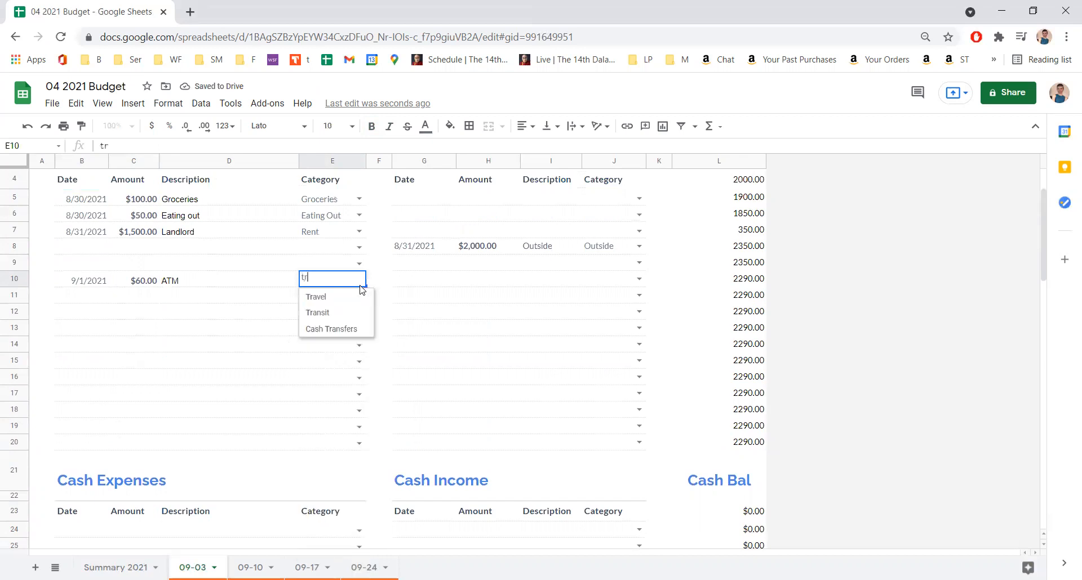
pyautogui.click(333, 329)
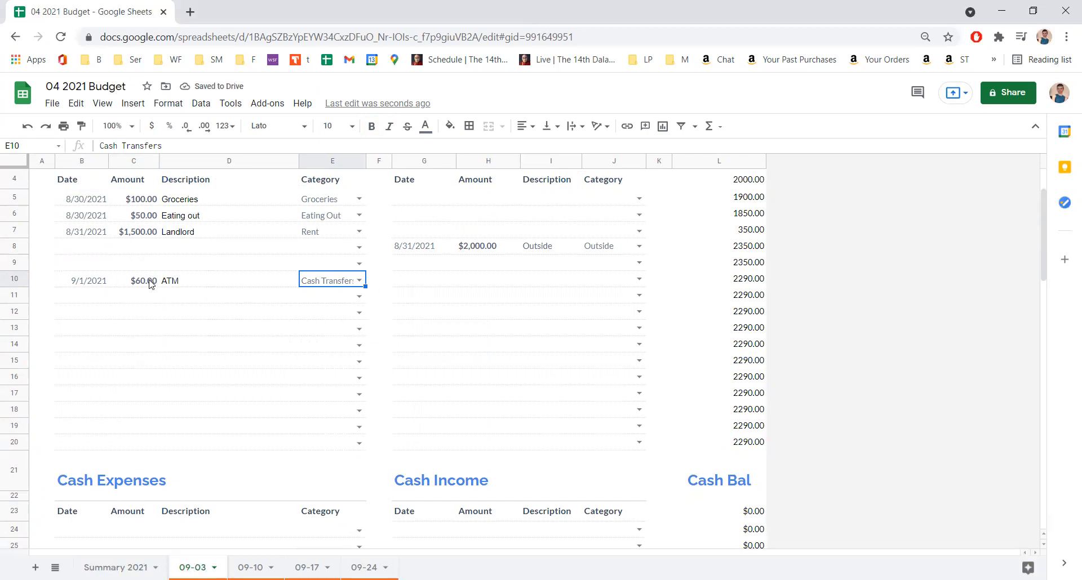
# Examine the Cash Expenses table and its first entry row, row 24.
pyautogui.click(147, 295)
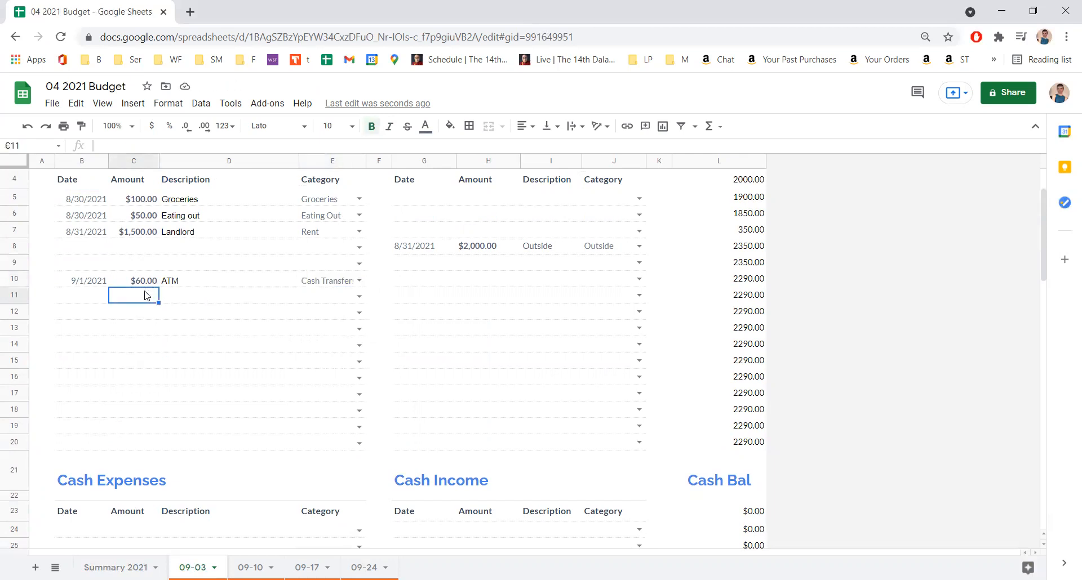
pyautogui.press('Down')
pyautogui.press('Down')
pyautogui.press('Down')
pyautogui.press('Down')
pyautogui.press('Down')
pyautogui.press('Down')
pyautogui.press('Down')
pyautogui.press('Down')
pyautogui.press('Down')
pyautogui.press('Down')
pyautogui.press('Down')
pyautogui.press('Down')
pyautogui.press('Down')
pyautogui.press('Down')
pyautogui.press('Down')
pyautogui.press('Down')
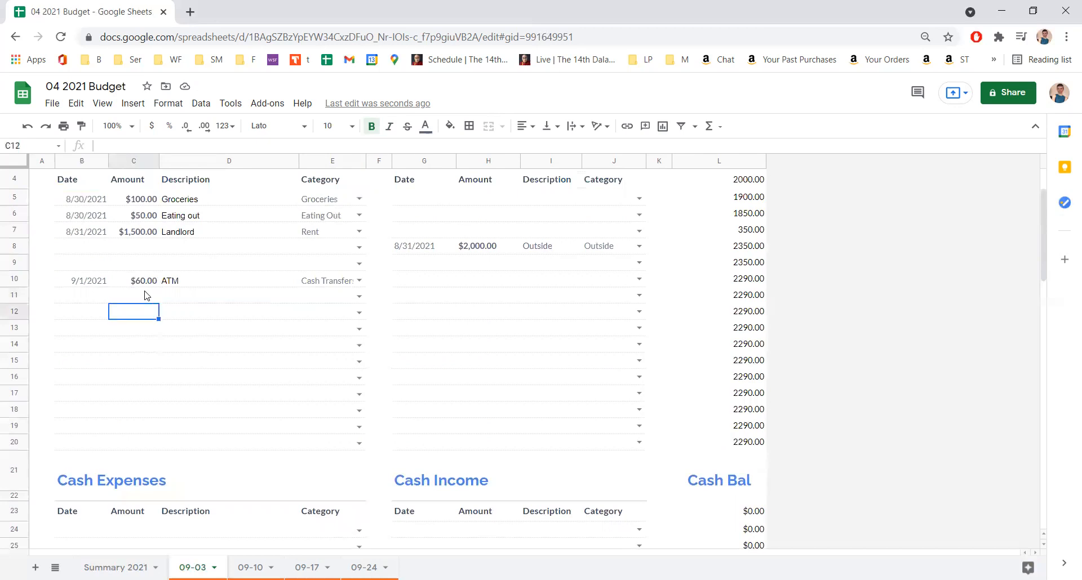
pyautogui.press('Up')
pyautogui.press('Up')
pyautogui.press('Up')
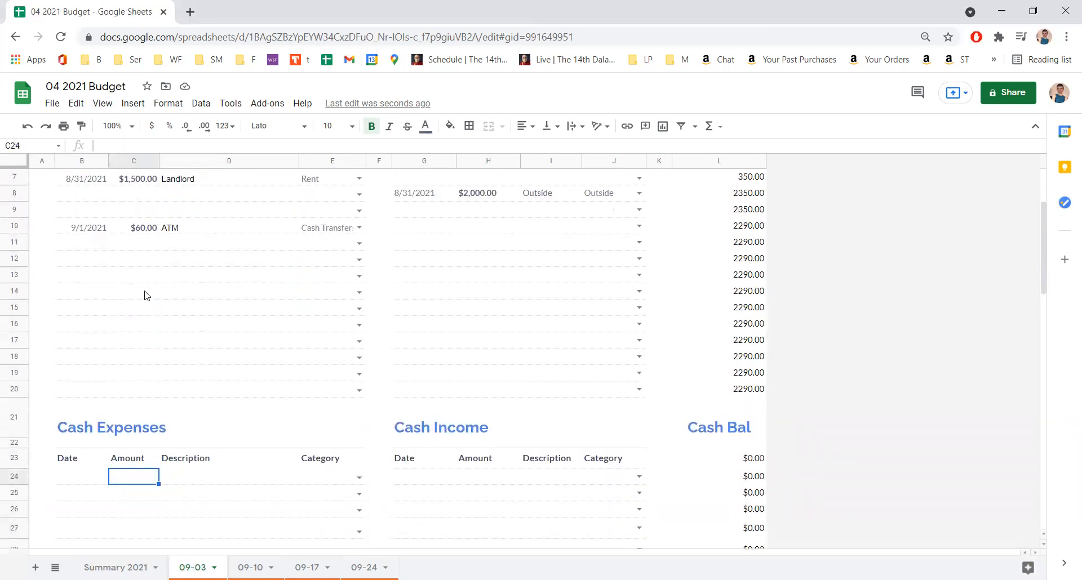
pyautogui.press('Left')
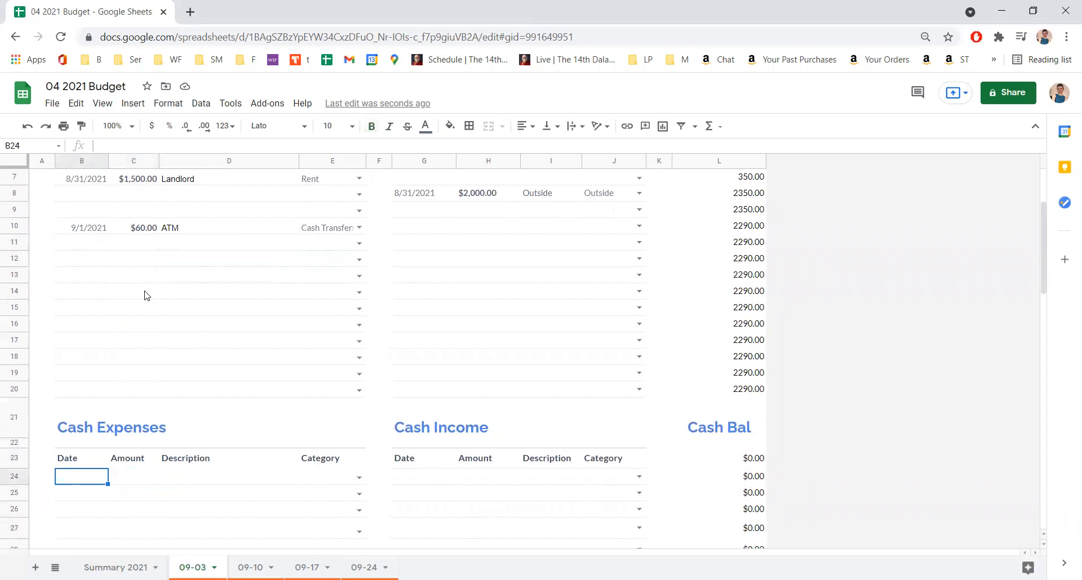
# Copy the row 10 ATM entry, from date through category, into row 24 of the Cash Expenses table.
pyautogui.press('Up')
pyautogui.press('Up')
pyautogui.press('Up')
pyautogui.press('Up')
pyautogui.press('Up')
pyautogui.press('Up')
pyautogui.press('Up')
pyautogui.press('Up')
pyautogui.press('Up')
pyautogui.press('Up')
pyautogui.press('Up')
pyautogui.press('Up')
pyautogui.press('Up')
pyautogui.press('Up')
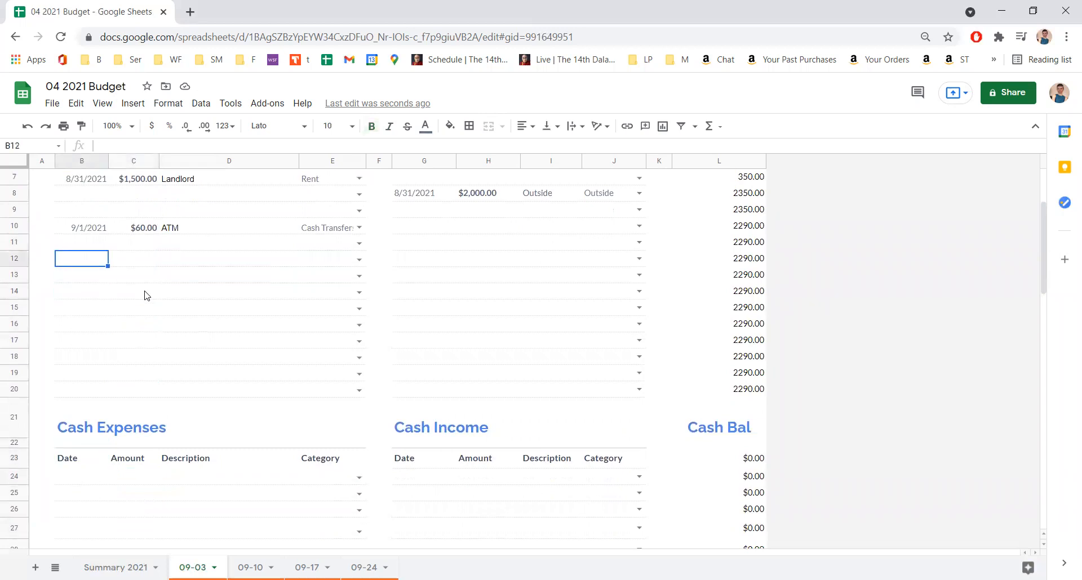
pyautogui.hotkey('shift', 'Right')
pyautogui.hotkey('shift', 'Right')
pyautogui.hotkey('shift', 'Right')
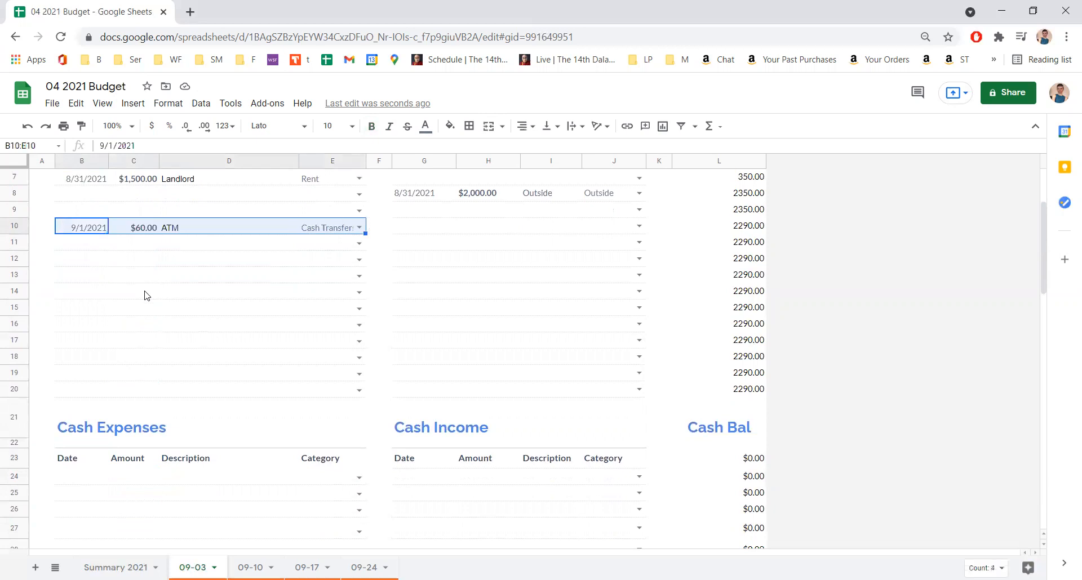
pyautogui.hotkey('ctrl', 'c')
pyautogui.press('Down')
pyautogui.press('Down')
pyautogui.press('Down')
pyautogui.press('Down')
pyautogui.press('Down')
pyautogui.press('Down')
pyautogui.press('Down')
pyautogui.press('Down')
pyautogui.press('Down')
pyautogui.press('Down')
pyautogui.press('Down')
pyautogui.press('Down')
pyautogui.press('Down')
pyautogui.press('Down')
pyautogui.press('Down')
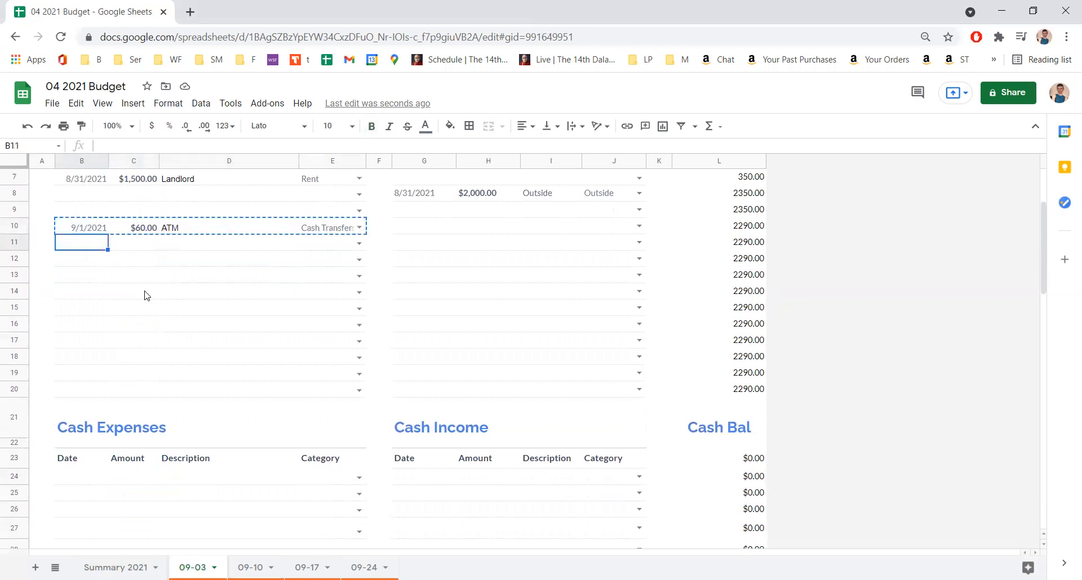
pyautogui.press('Up')
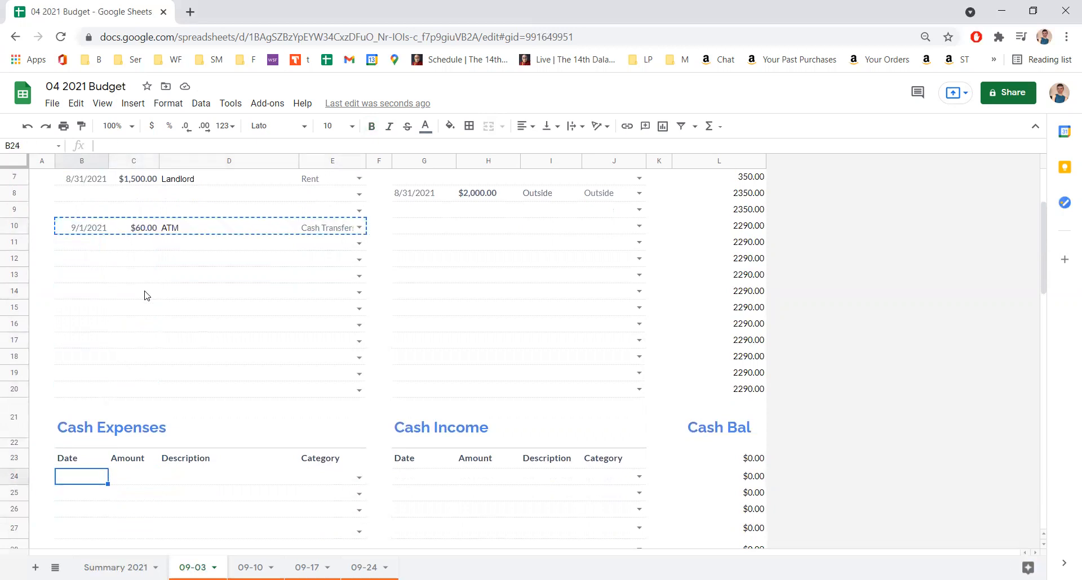
pyautogui.hotkey('ctrl', 'v')
# Compare the ATM entry in checking row 10 with its copy in Cash Expenses row 24, including category and amount.
pyautogui.press('Up')
pyautogui.press('Up')
pyautogui.press('Up')
pyautogui.press('Up')
pyautogui.press('Up')
pyautogui.press('Up')
pyautogui.press('Up')
pyautogui.press('Up')
pyautogui.press('Up')
pyautogui.press('Up')
pyautogui.press('Up')
pyautogui.press('Up')
pyautogui.press('Up')
pyautogui.press('Up')
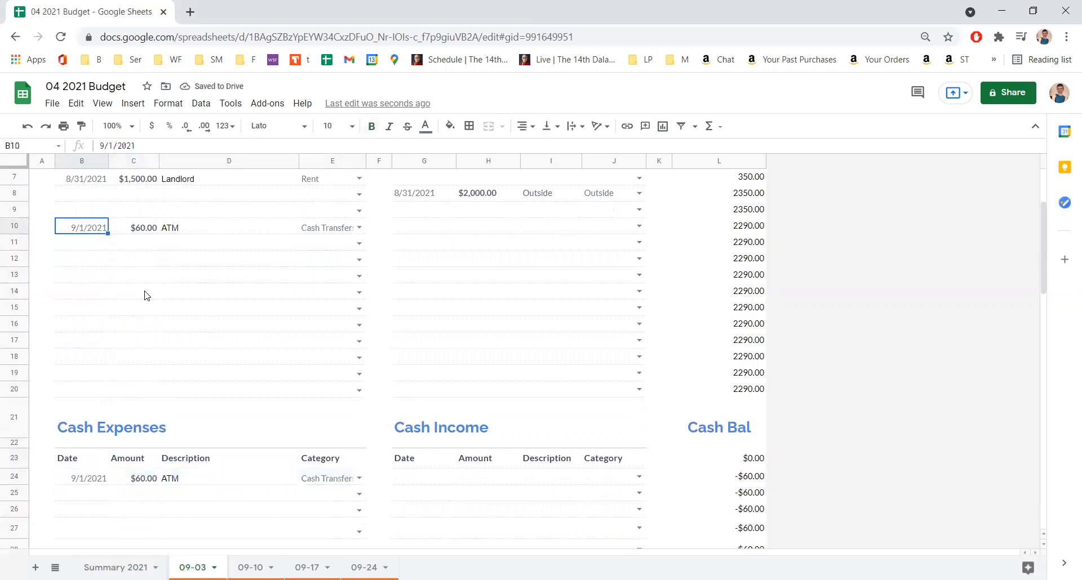
pyautogui.hotkey('shift', 'Right')
pyautogui.hotkey('shift', 'Right')
pyautogui.hotkey('shift', 'Right')
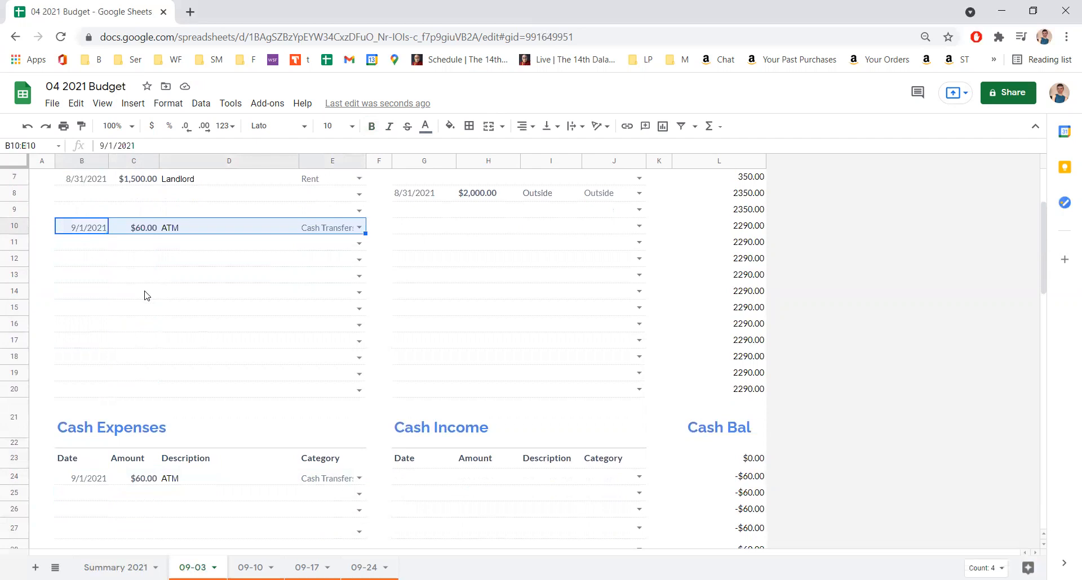
pyautogui.press('Down')
pyautogui.press('Down')
pyautogui.press('Down')
pyautogui.press('Down')
pyautogui.press('Down')
pyautogui.press('Down')
pyautogui.press('Down')
pyautogui.press('Down')
pyautogui.press('Down')
pyautogui.press('Down')
pyautogui.press('Down')
pyautogui.press('Down')
pyautogui.press('Down')
pyautogui.press('Down')
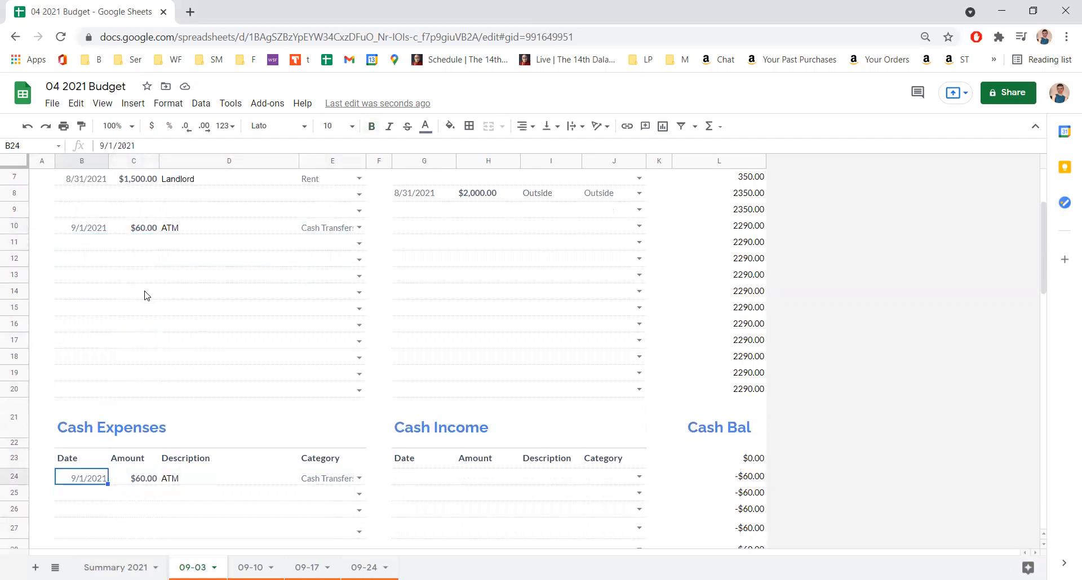
pyautogui.press('Right')
pyautogui.press('Right')
pyautogui.press('Right')
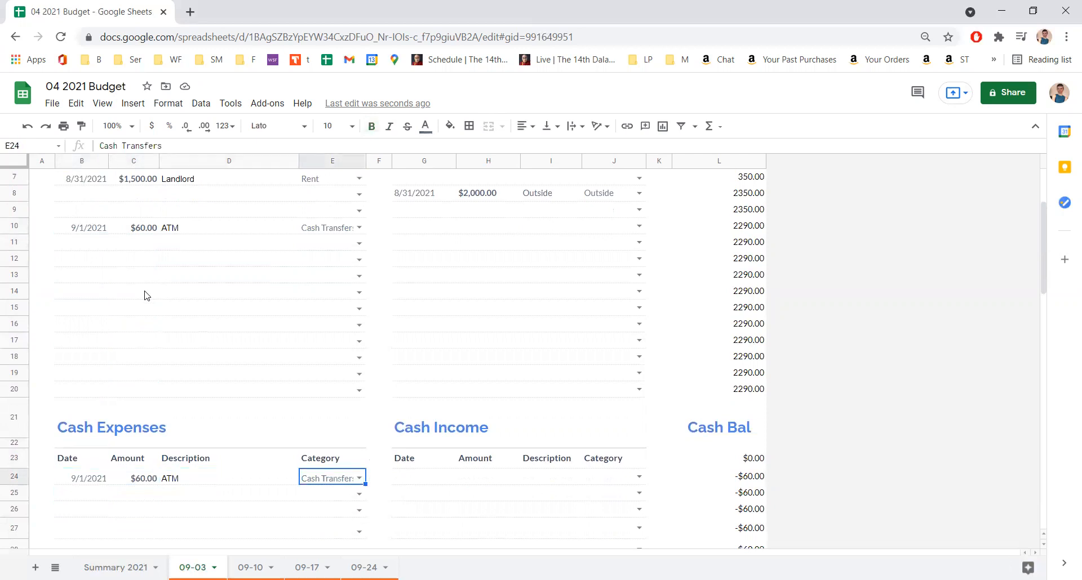
pyautogui.press('Left')
pyautogui.press('Left')
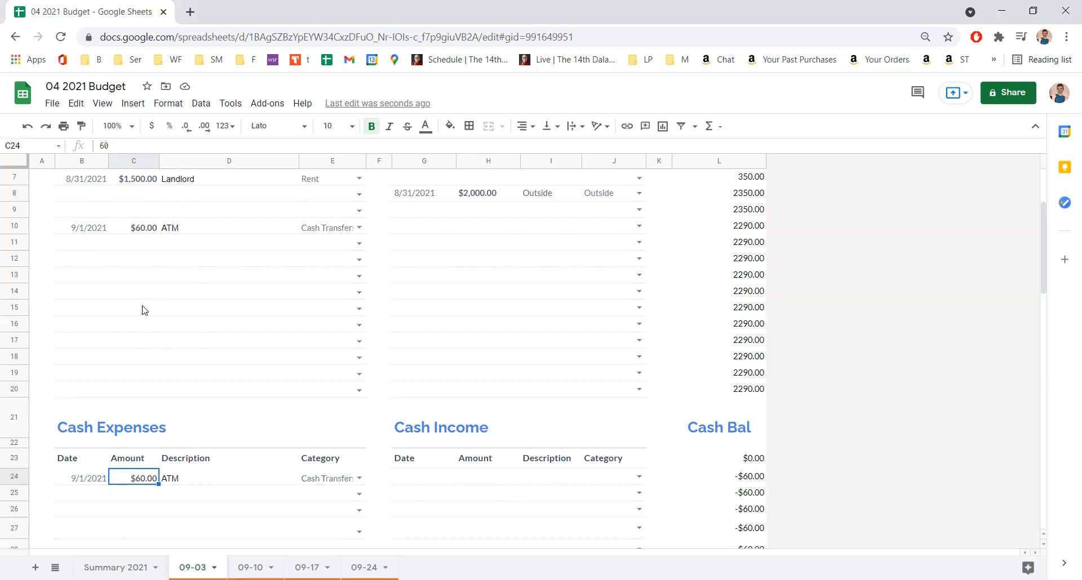
# Set the amount of the ATM entry in Cash Expenses row 24 to -60.
pyautogui.doubleClick(136, 479)
pyautogui.write('-')
pyautogui.press('Return')
# Review the row 24 cash transfer against the checking account entry, and look over the fields of the empty row 25.
pyautogui.click(139, 479)
pyautogui.press('Left')
pyautogui.press('Up')
pyautogui.press('Up')
pyautogui.press('Up')
pyautogui.press('Up')
pyautogui.press('Up')
pyautogui.press('Up')
pyautogui.press('Up')
pyautogui.press('Up')
pyautogui.press('Up')
pyautogui.press('Up')
pyautogui.press('Down')
pyautogui.press('Down')
pyautogui.press('Down')
pyautogui.press('Down')
pyautogui.press('Down')
pyautogui.press('Down')
pyautogui.press('Down')
pyautogui.press('Down')
pyautogui.press('Down')
pyautogui.press('Down')
pyautogui.press('Down')
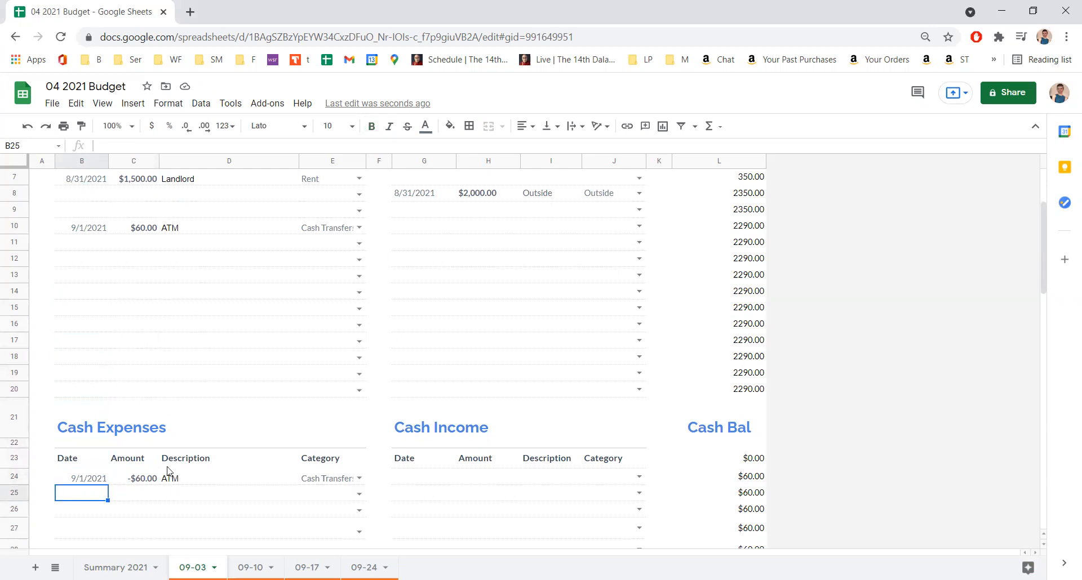
pyautogui.click(312, 484)
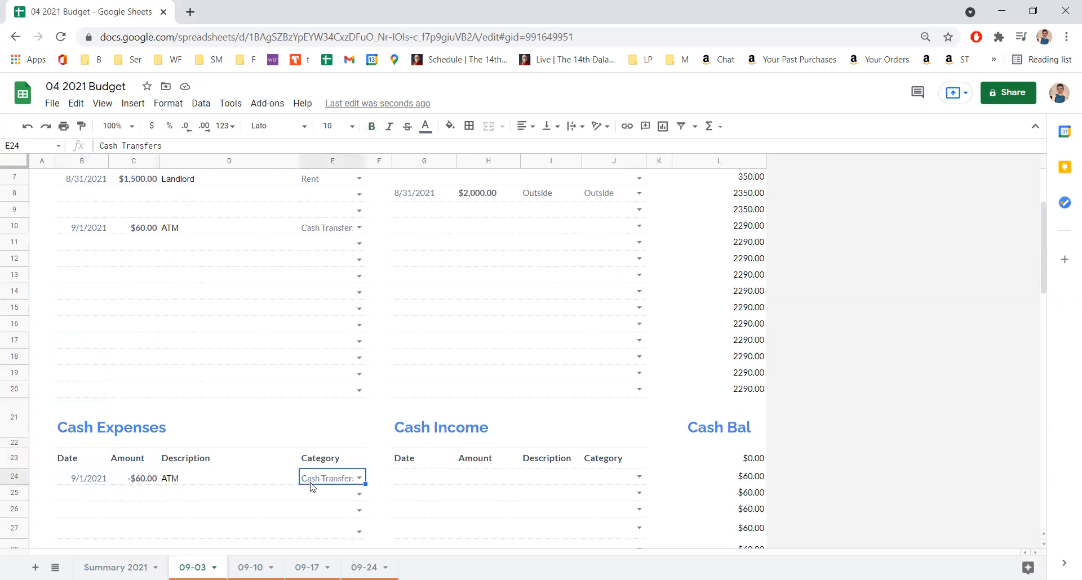
pyautogui.click(92, 499)
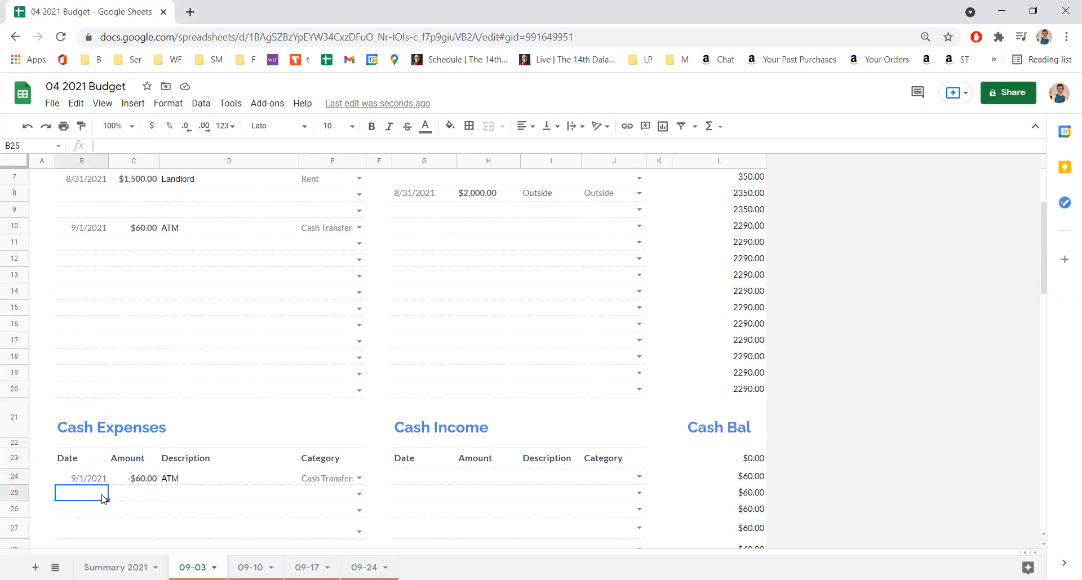
pyautogui.click(142, 498)
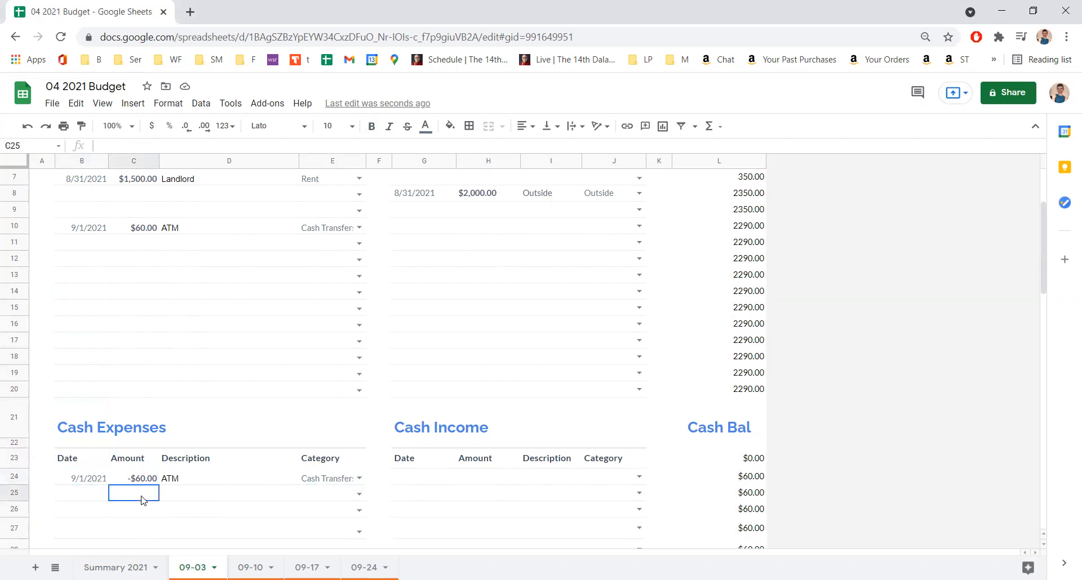
pyautogui.click(294, 496)
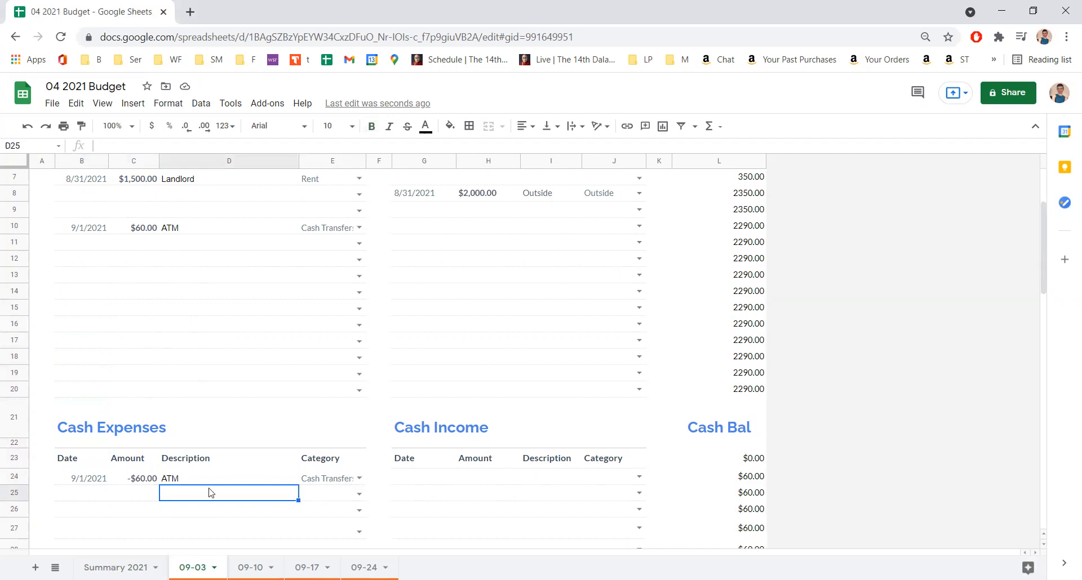
# Record a cash expense in row 25 dated 09/01/21 for 30, described as Eating out, with the category Eating Out.
pyautogui.click(87, 495)
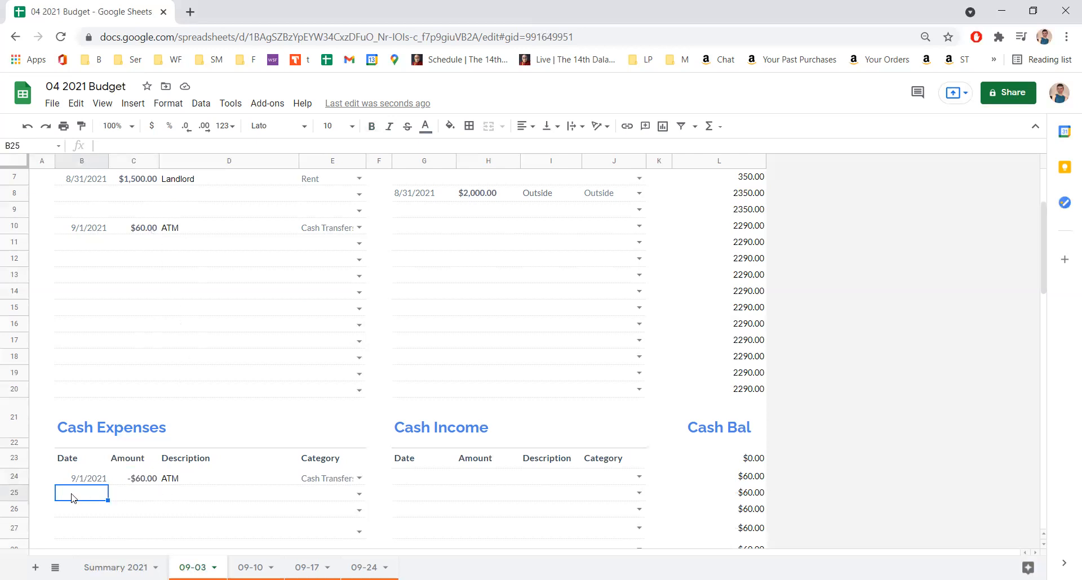
pyautogui.write('09/01/21')
pyautogui.press('Tab')
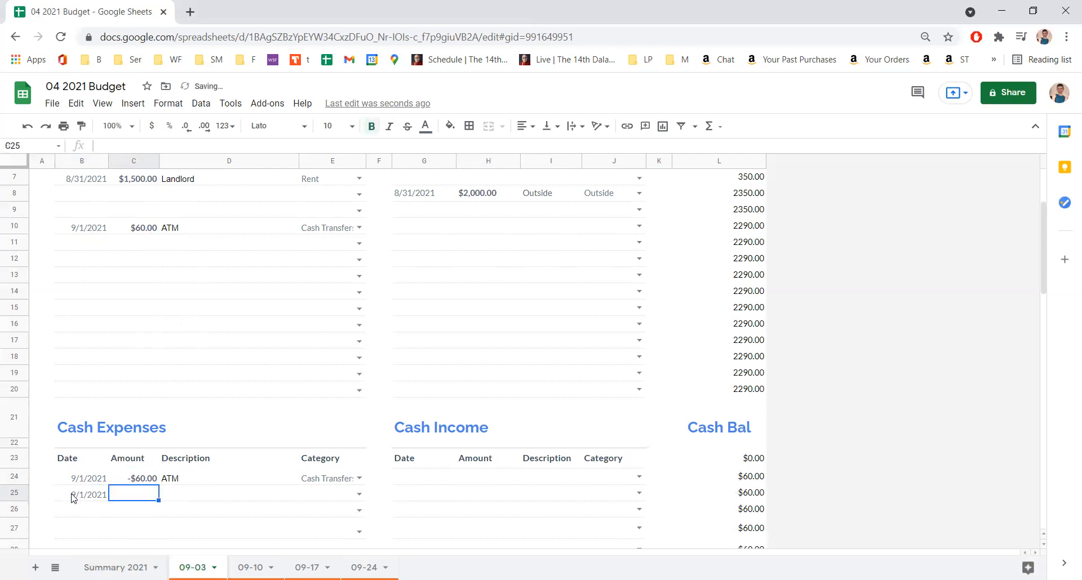
pyautogui.write('30.')
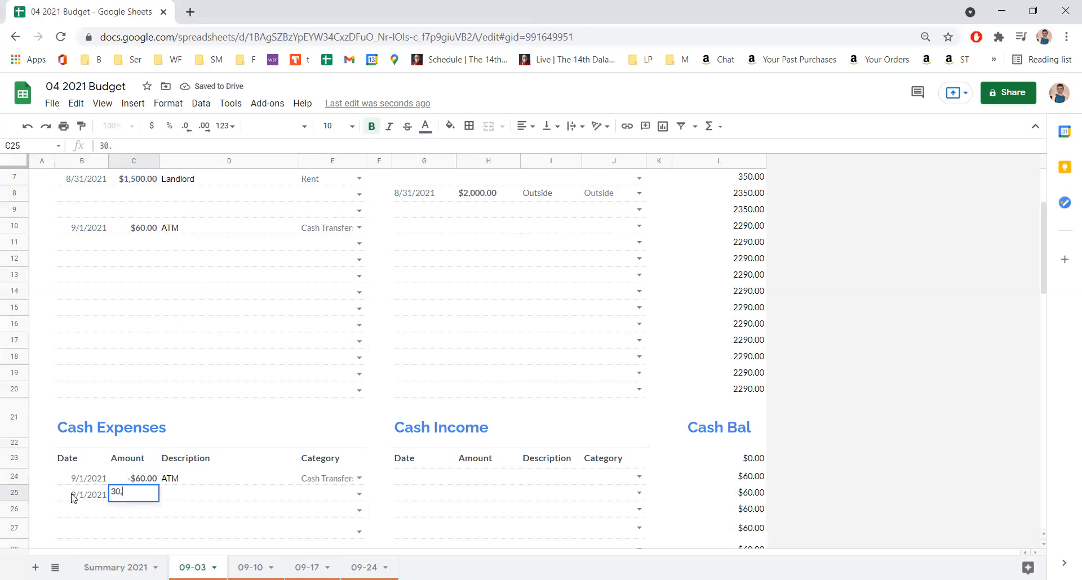
pyautogui.press('Tab')
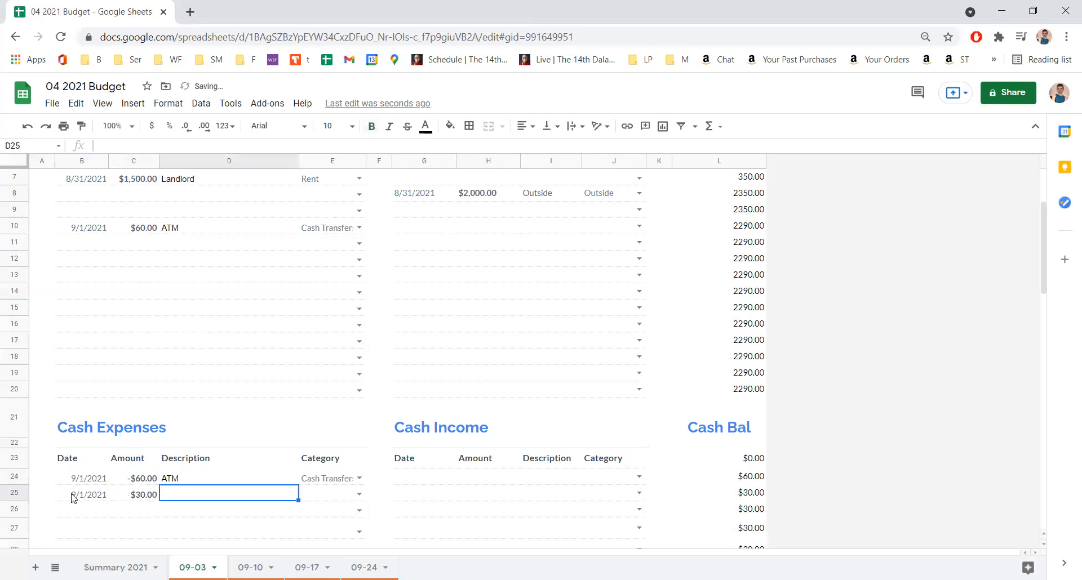
pyautogui.write('Eating out')
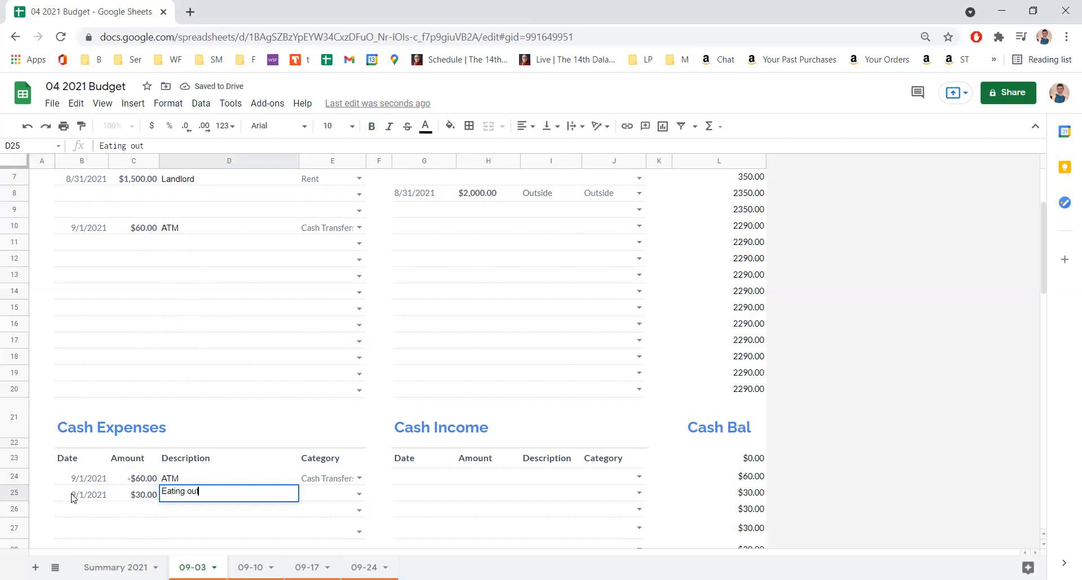
pyautogui.press('Tab')
pyautogui.write('E')
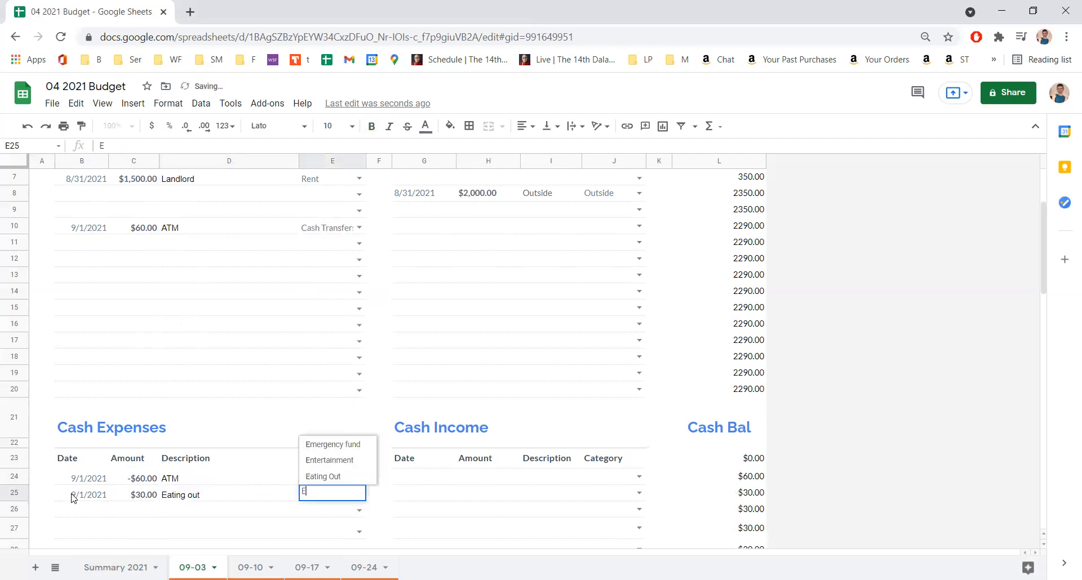
pyautogui.click(315, 478)
pyautogui.click(424, 499)
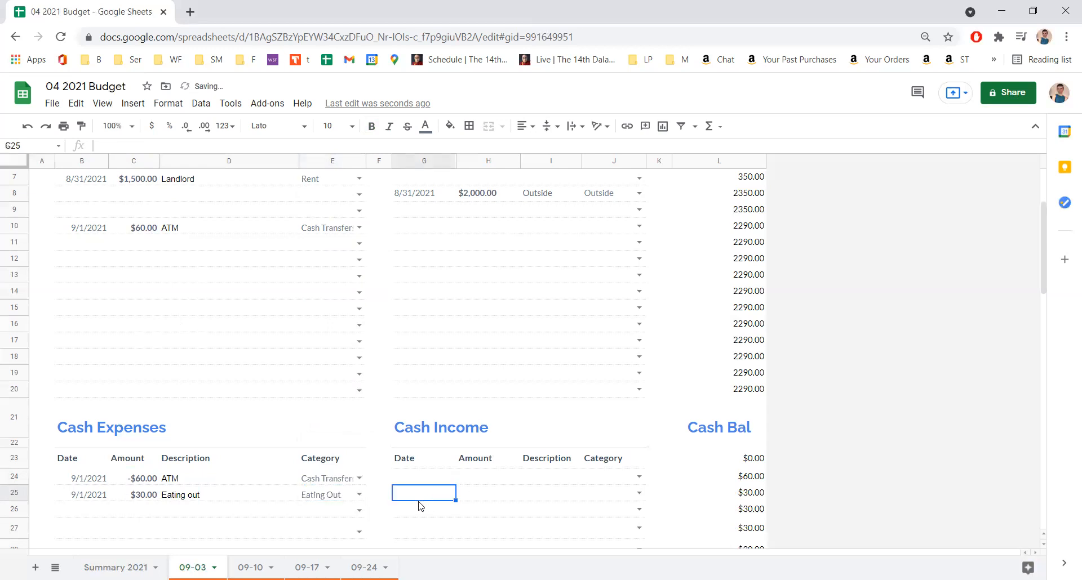
# Check the running cash balances in rows 24 to 27 and the 09-03 Eating Out actual in Summary 2021.
pyautogui.click(747, 478)
pyautogui.click(750, 494)
pyautogui.click(740, 530)
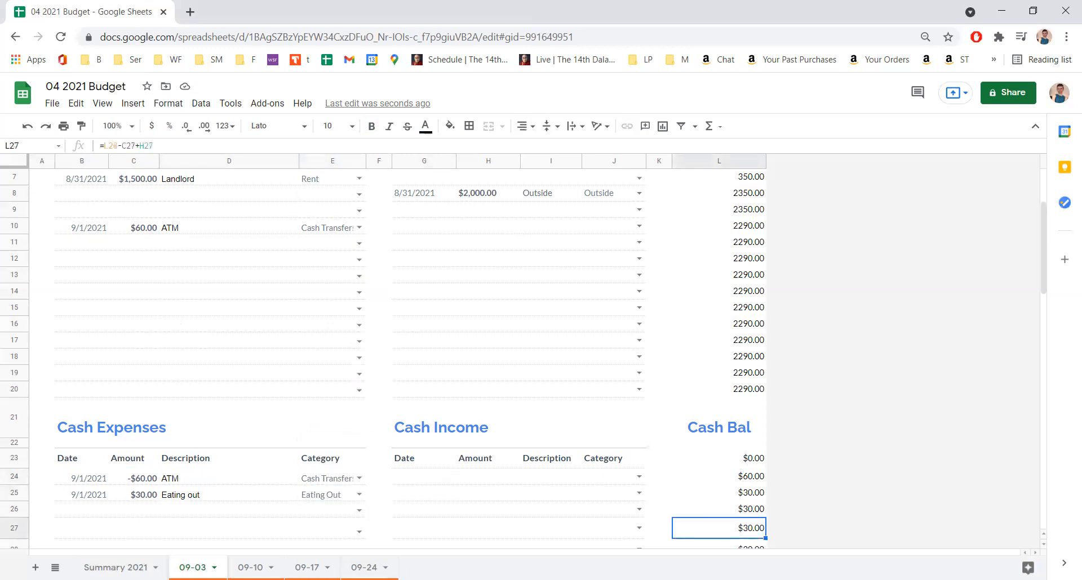
pyautogui.click(119, 568)
pyautogui.click(170, 352)
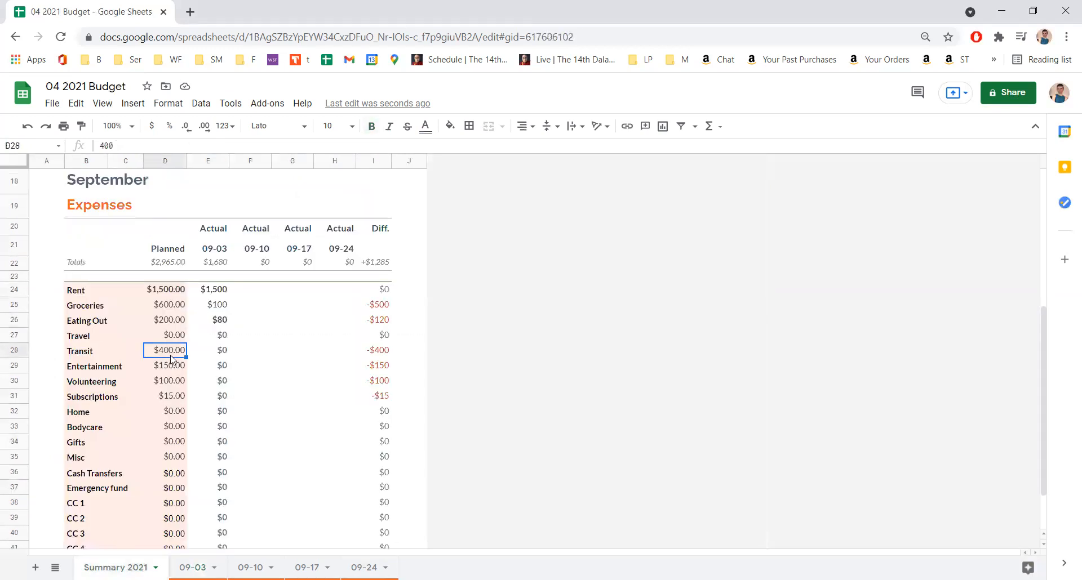
pyautogui.click(210, 315)
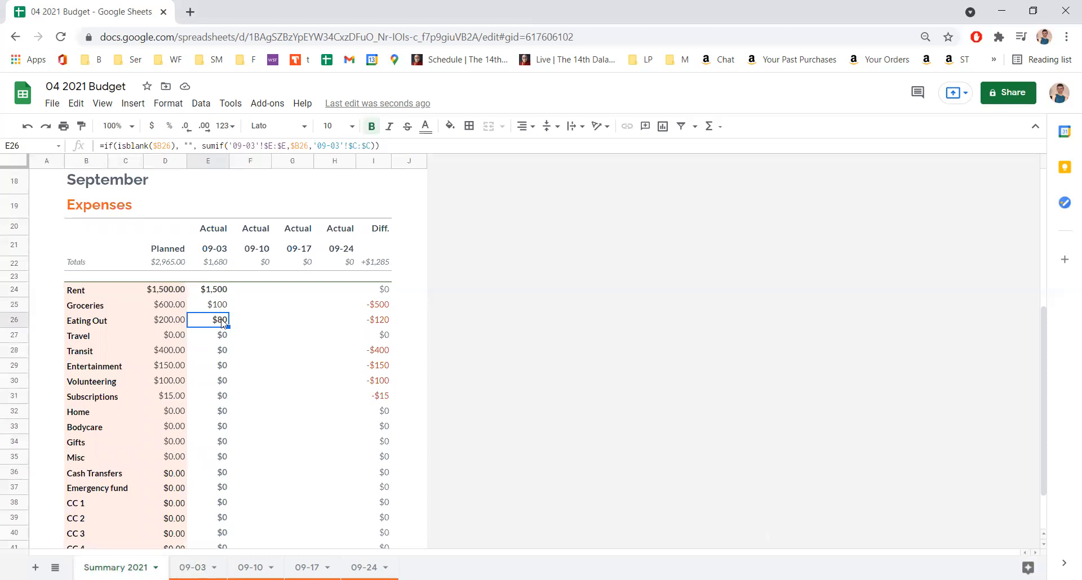
# Examine the 09-03 actuals of the remaining expense categories, especially Cash Transfers, and compare with Eating Out.
pyautogui.click(205, 340)
pyautogui.press('Down')
pyautogui.press('Down')
pyautogui.press('Down')
pyautogui.press('Down')
pyautogui.press('Down')
pyautogui.press('Down')
pyautogui.press('Down')
pyautogui.press('Down')
pyautogui.press('Down')
pyautogui.press('Down')
pyautogui.press('Down')
pyautogui.press('Down')
pyautogui.press('Down')
pyautogui.press('Down')
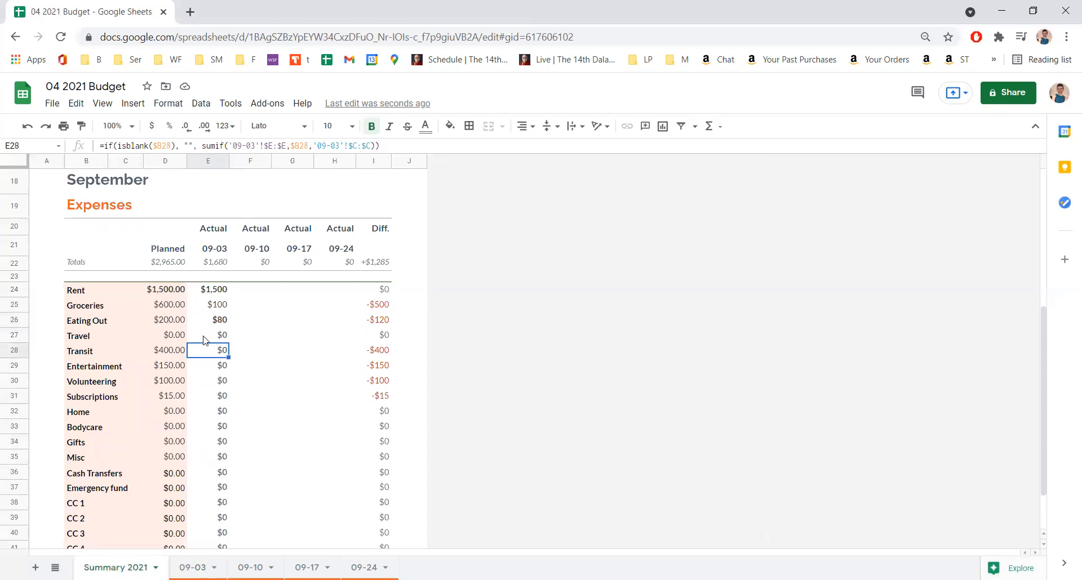
pyautogui.press('Down')
pyautogui.press('Down')
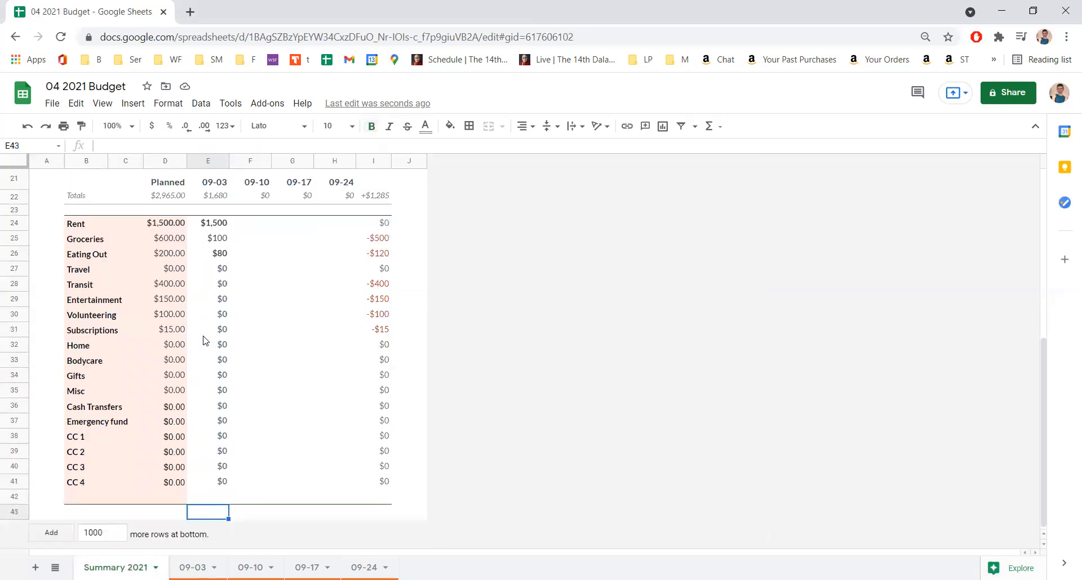
pyautogui.click(224, 410)
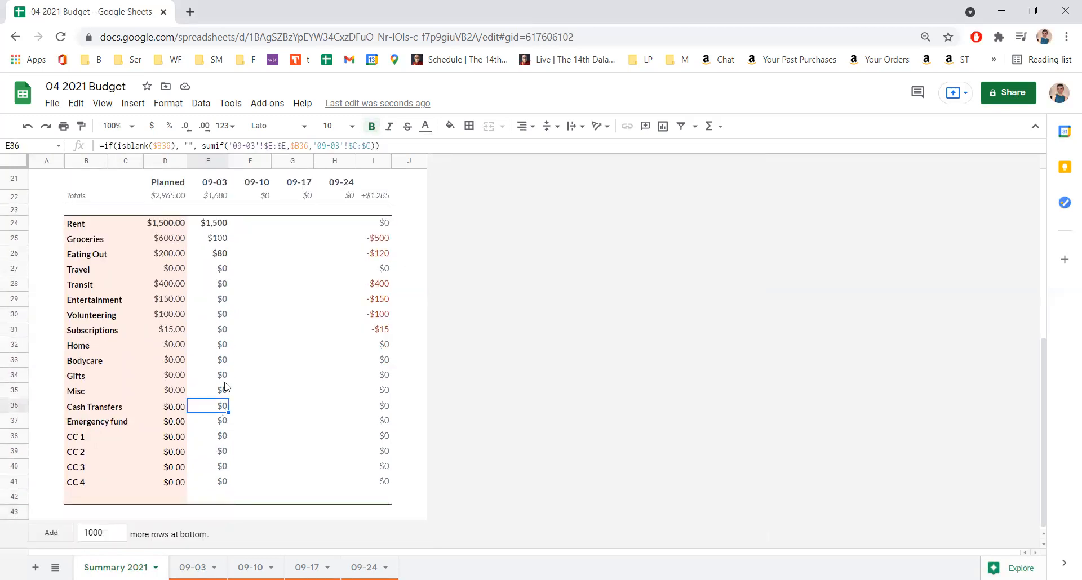
pyautogui.click(216, 253)
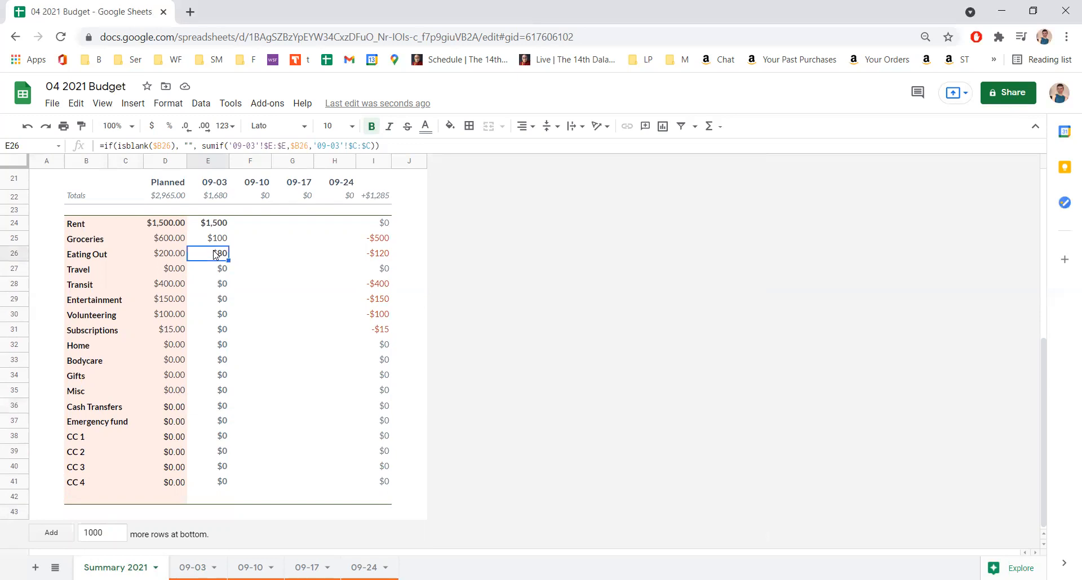
# Examine the income totals and the beginning and ending balances above the September expenses in the summary.
pyautogui.press('Up')
pyautogui.press('Up')
pyautogui.press('Up')
pyautogui.press('Up')
pyautogui.press('Up')
pyautogui.press('Up')
pyautogui.press('Up')
pyautogui.press('Up')
pyautogui.press('Up')
pyautogui.press('Up')
pyautogui.press('Up')
pyautogui.press('Up')
pyautogui.press('Up')
pyautogui.press('Up')
pyautogui.press('Up')
pyautogui.press('Up')
pyautogui.press('Up')
pyautogui.press('Up')
pyautogui.press('Up')
pyautogui.press('Up')
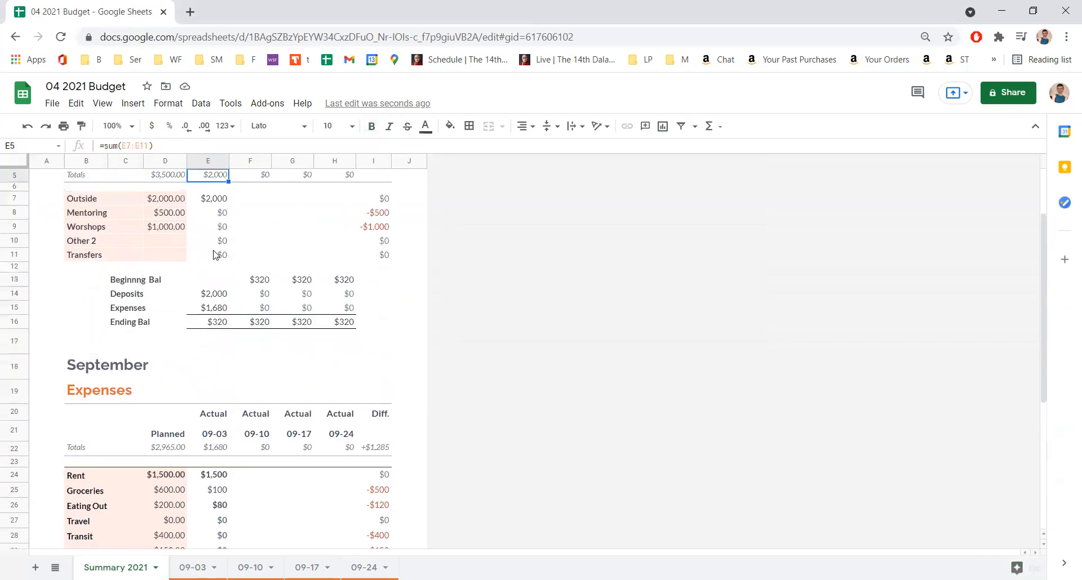
# Examine the 09-03 income actuals and the deposits row down to the beginning balance cell in Summary 2021.
pyautogui.press('Up')
pyautogui.press('Down')
pyautogui.press('Down')
pyautogui.press('Down')
pyautogui.press('Down')
pyautogui.press('Down')
pyautogui.press('Down')
pyautogui.press('Down')
pyautogui.press('Down')
pyautogui.press('Down')
pyautogui.press('Down')
pyautogui.press('Down')
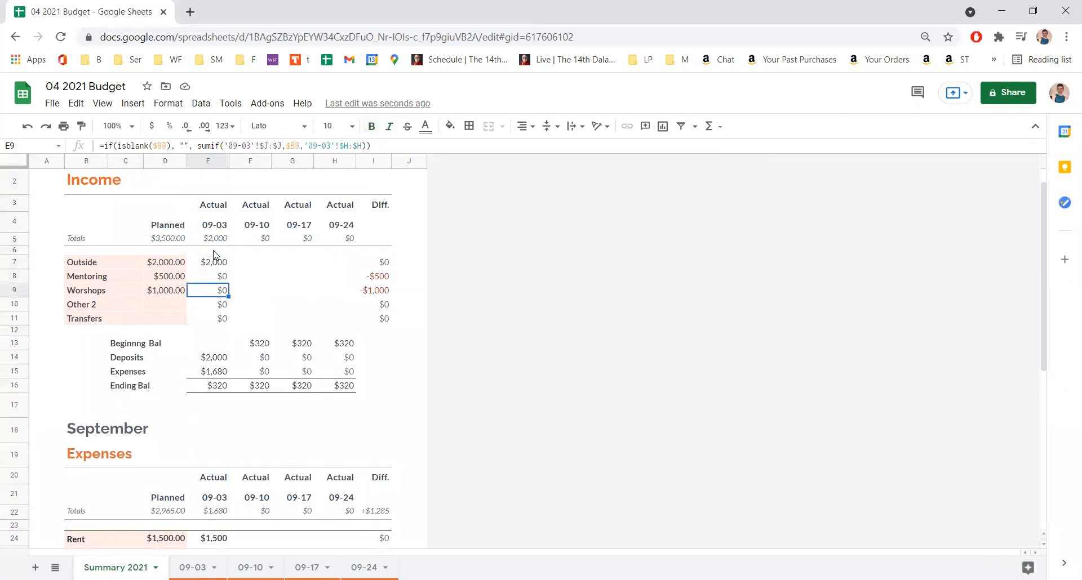
pyautogui.press('Up')
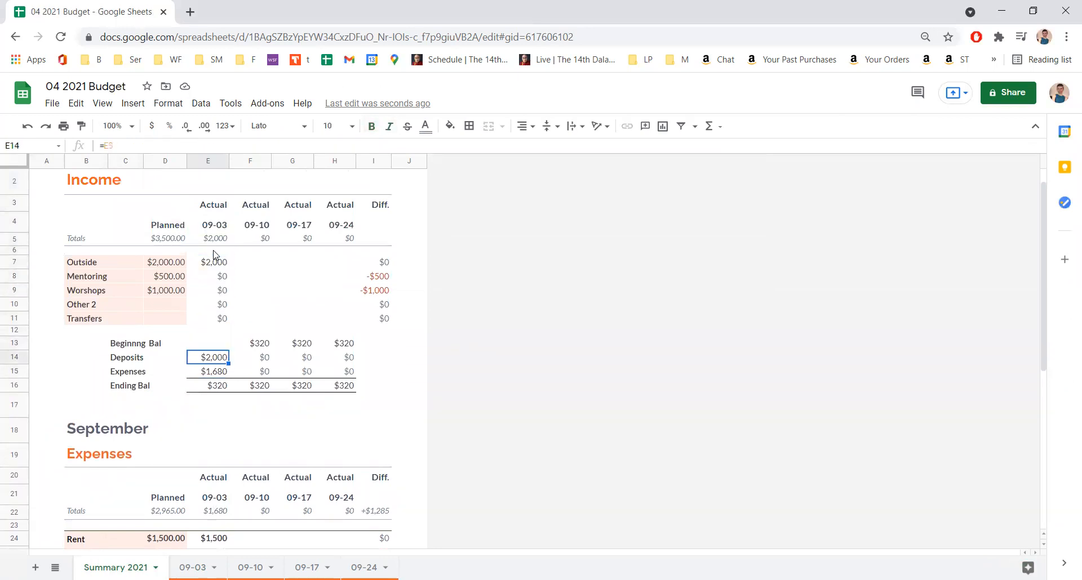
pyautogui.press('Up')
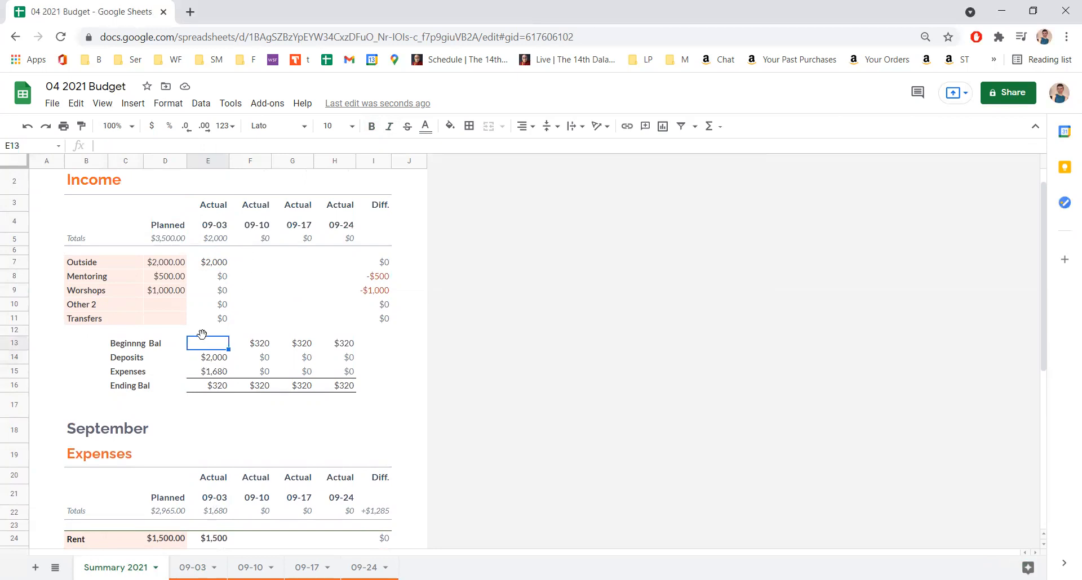
# Look up the starting bank balance at the head of the Bank Bal column in the 09-03 sheet.
pyautogui.click(176, 565)
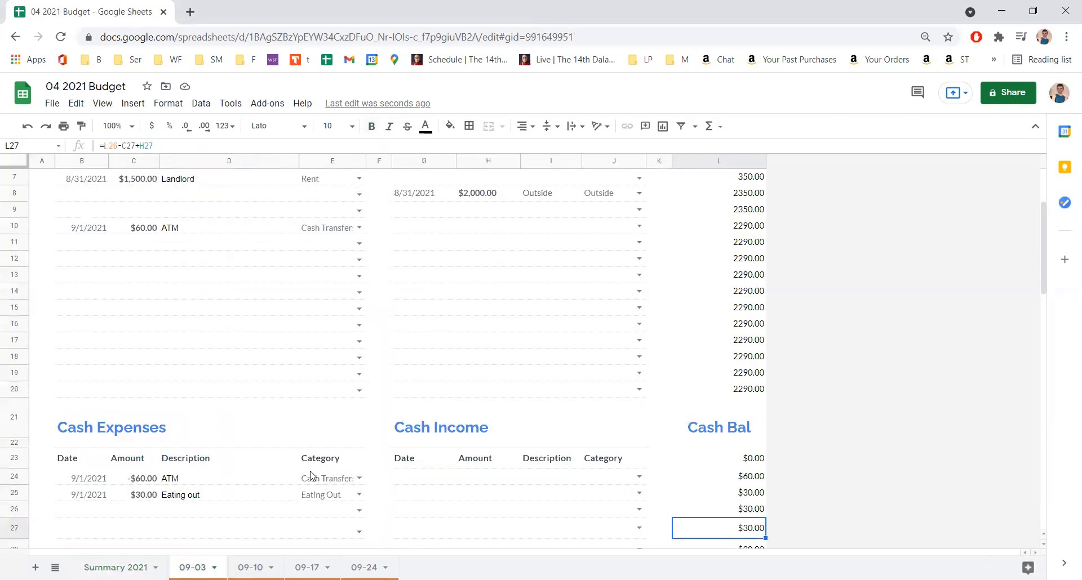
pyautogui.click(747, 259)
pyautogui.press('Up')
pyautogui.press('Up')
pyautogui.press('Up')
pyautogui.press('Up')
pyautogui.press('Up')
pyautogui.press('Up')
pyautogui.press('Up')
pyautogui.press('Up')
pyautogui.press('Up')
pyautogui.press('Up')
pyautogui.press('Up')
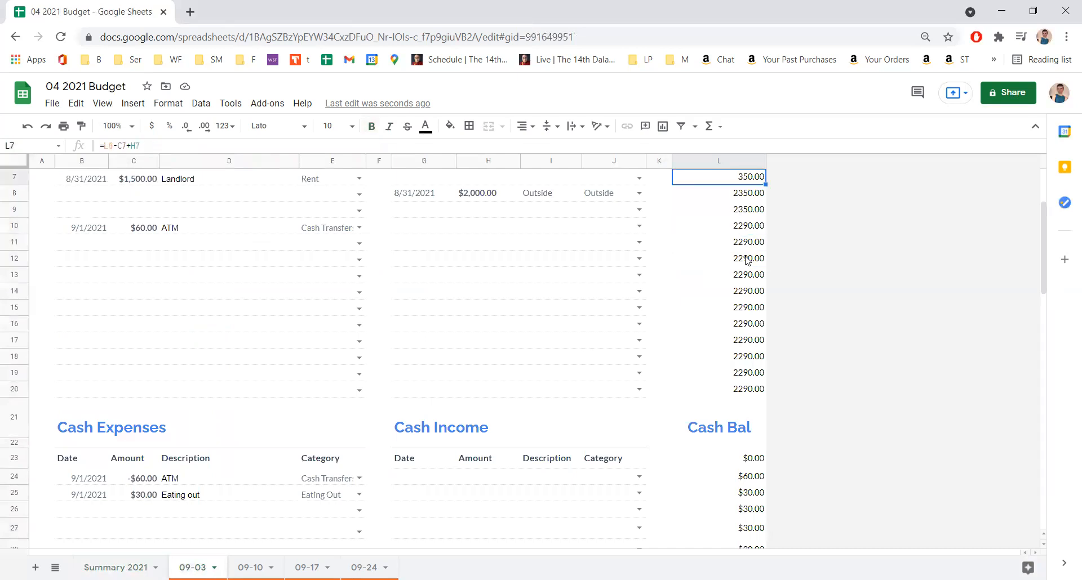
pyautogui.click(747, 259)
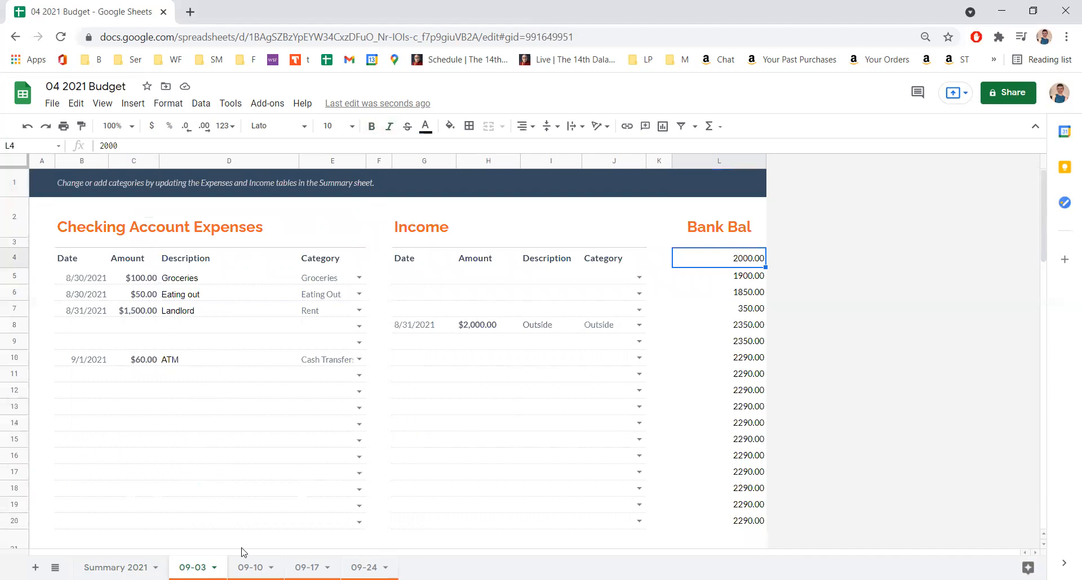
# Enter 2000 as the 09-03 beginning balance in cell E13 of Summary 2021.
pyautogui.click(141, 567)
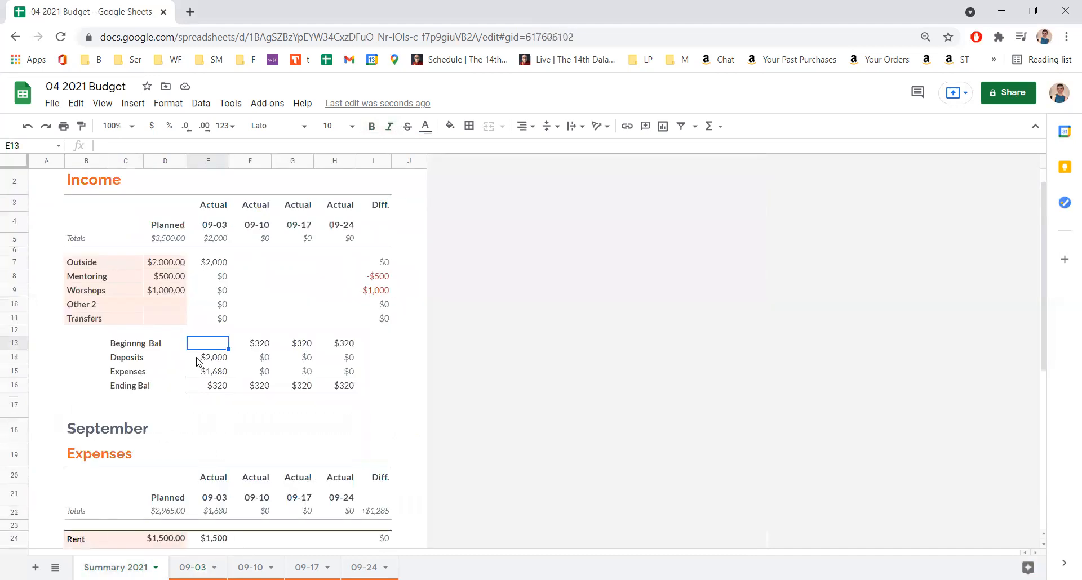
pyautogui.write('2000')
pyautogui.press('Return')
pyautogui.press('Up')
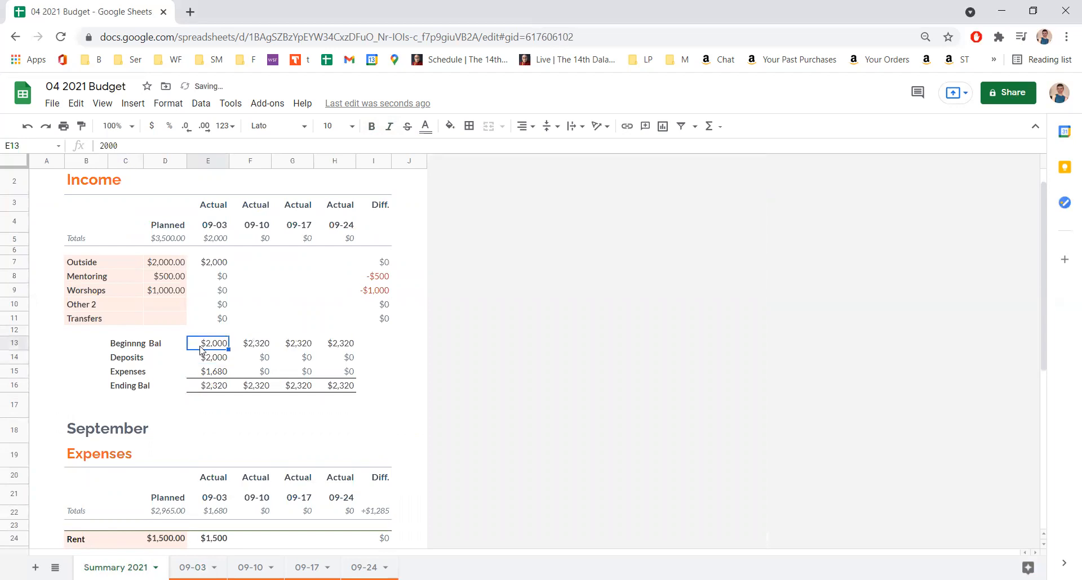
# Examine how the 09-03 ending balance carries into the beginning balances of the 09-10, 09-17 and 09-24 columns.
pyautogui.press('Right')
pyautogui.press('Right')
pyautogui.press('Right')
pyautogui.press('Left')
pyautogui.press('Left')
pyautogui.press('Right')
pyautogui.press('Right')
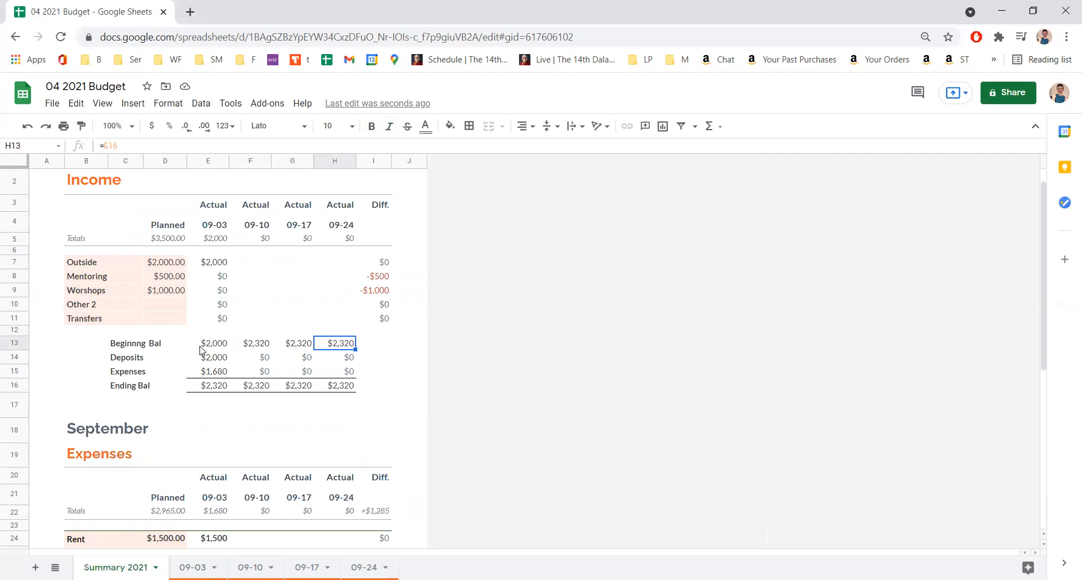
pyautogui.press('Left')
pyautogui.press('Left')
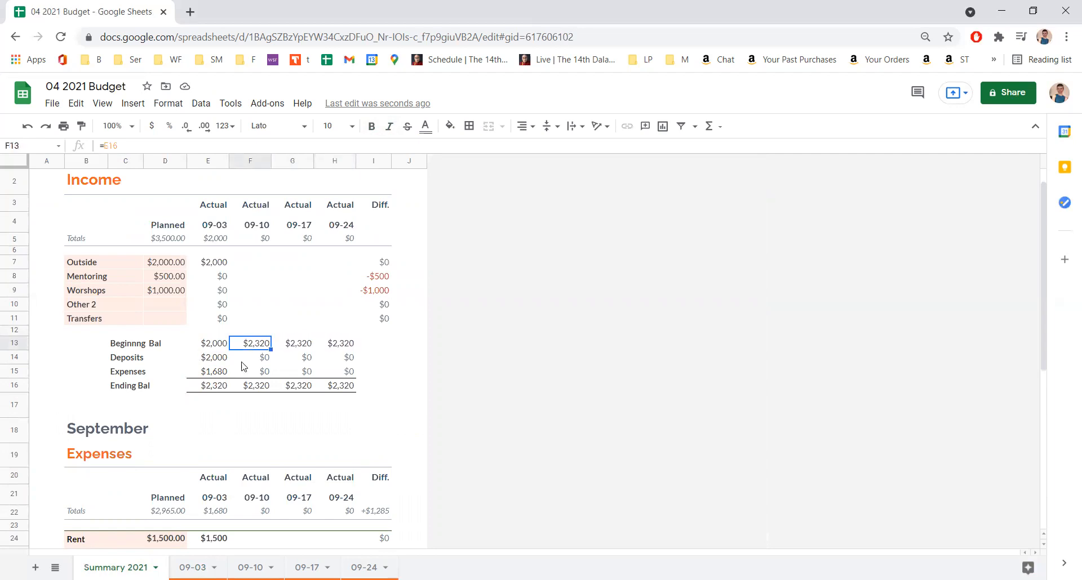
pyautogui.click(217, 389)
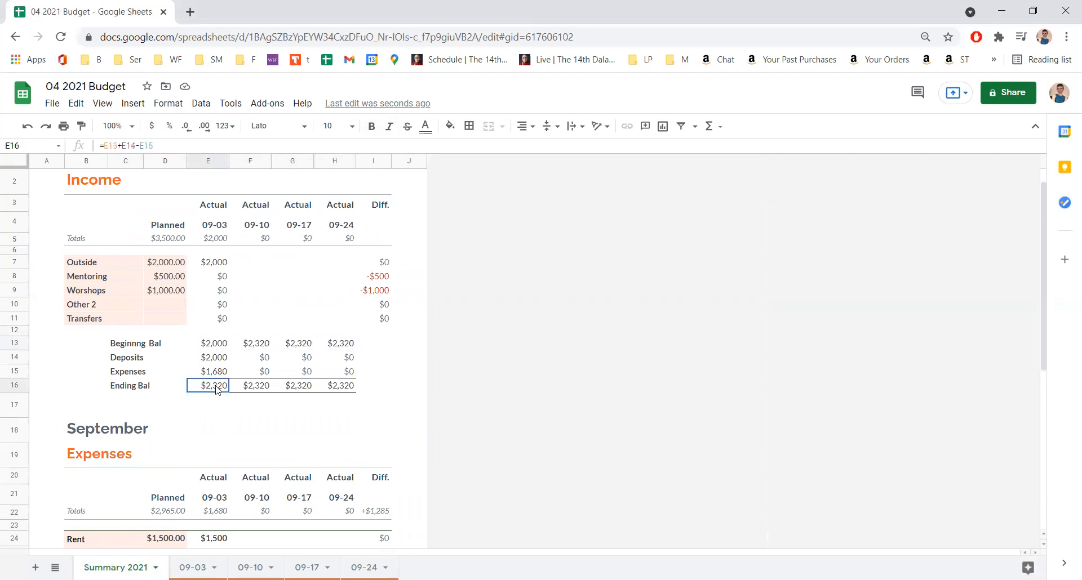
pyautogui.click(176, 432)
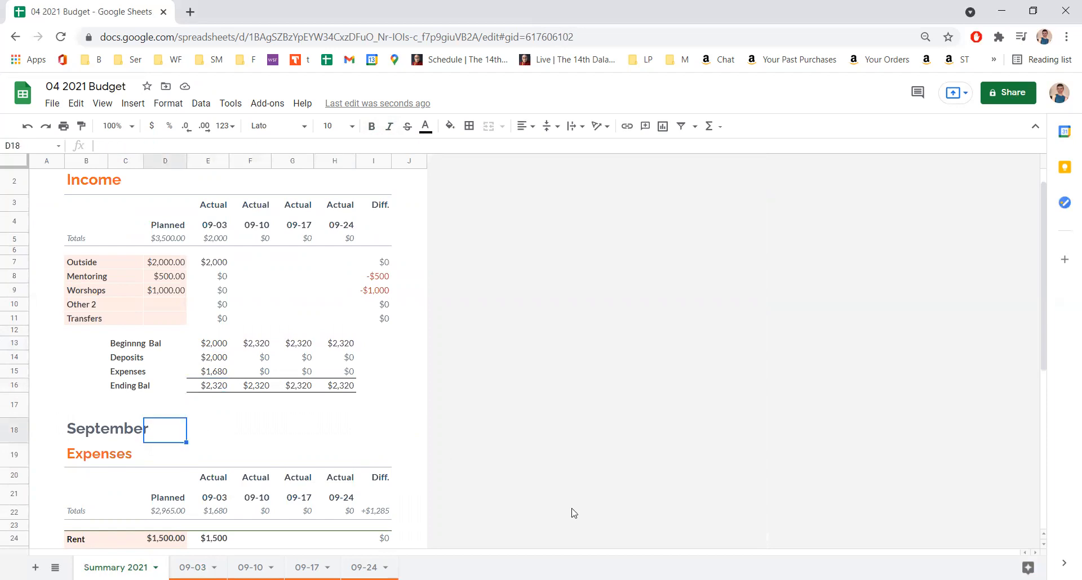